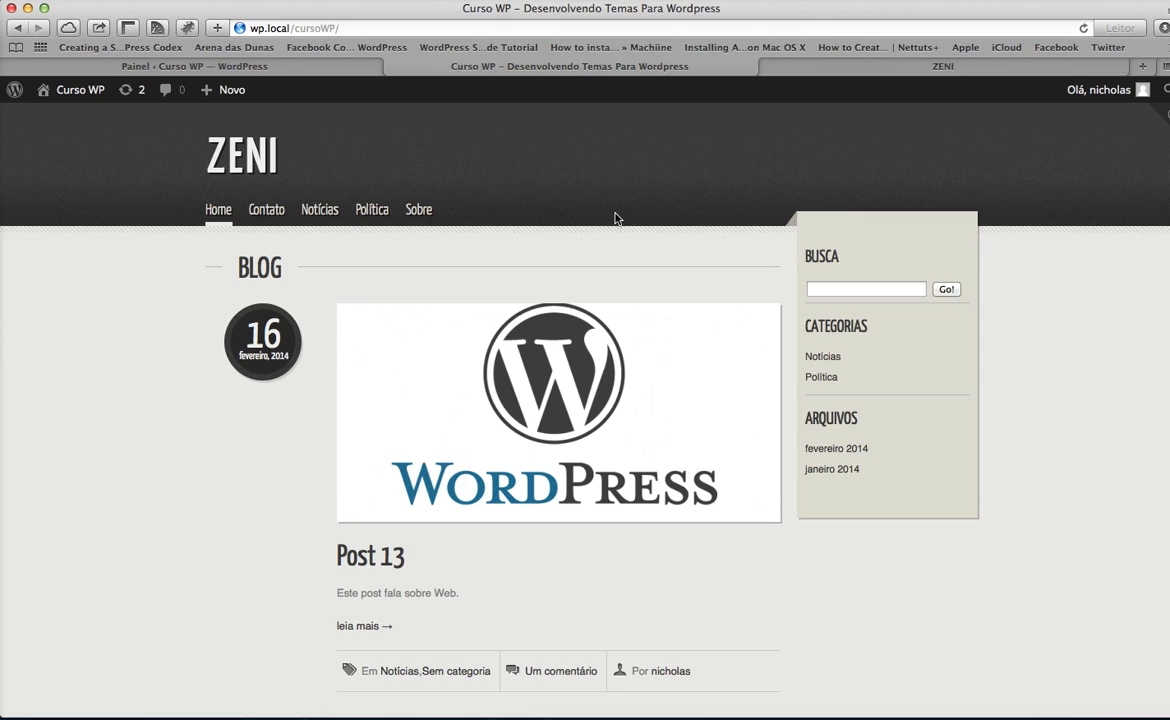
View the site's Contato page, then switch to the Terminal window and clear its output
{"action": "left_click", "coordinate": [266, 209]}
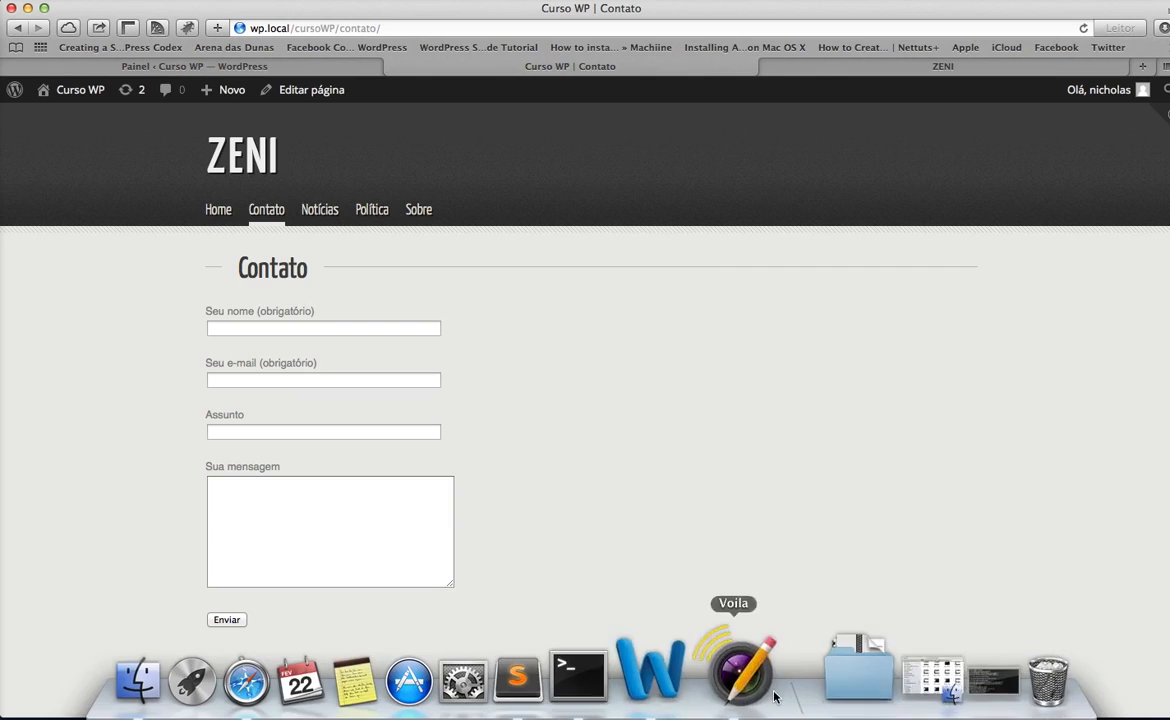
{"action": "left_click", "coordinate": [900, 682]}
{"action": "type", "text": "clear"}
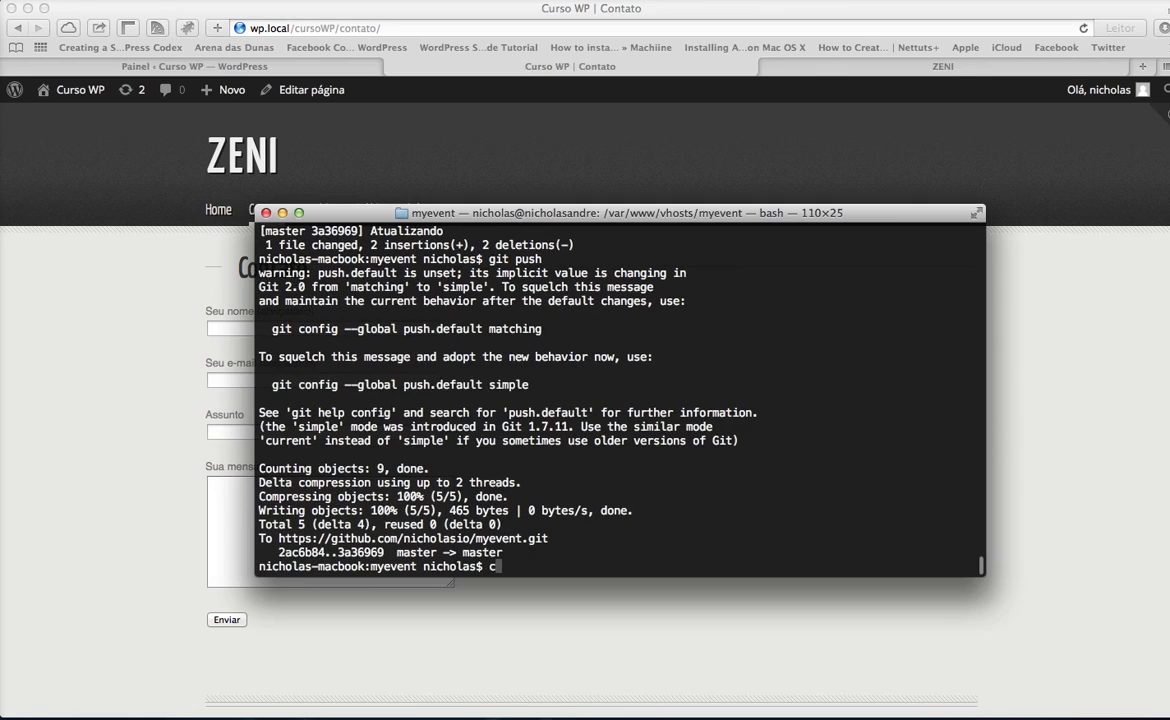
{"action": "key", "text": "Return"}
Change the working directory to ~/Sites/Wordpress/
{"action": "type", "text": "cd .."}
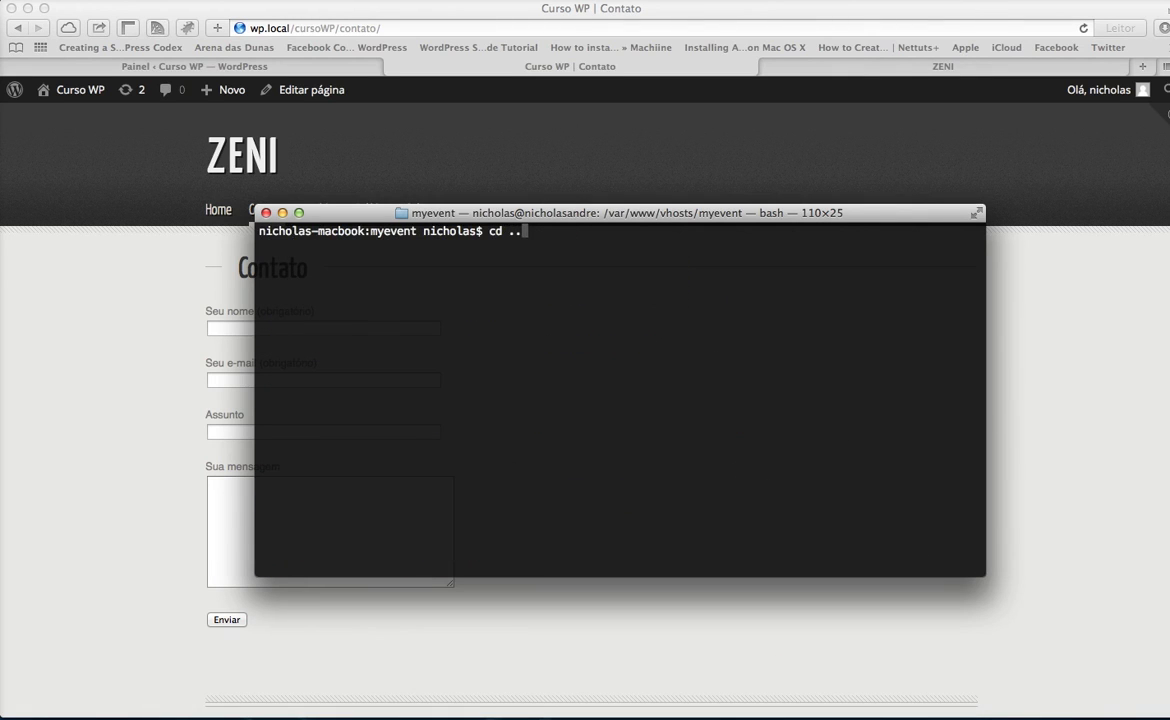
{"action": "key", "text": "BackSpace"}
{"action": "key", "text": "BackSpace"}
{"action": "type", "text": "~/Sites/w"}
{"action": "key", "text": "Tab"}
{"action": "key", "text": "Return"}
Change into the cursoWP/ directory and clear the terminal output
{"action": "type", "text": "cd Wor"}
{"action": "key", "text": "BackSpace"}
{"action": "key", "text": "BackSpace"}
{"action": "key", "text": "BackSpace"}
{"action": "type", "text": "cursoWP/"}
{"action": "key", "text": "Return"}
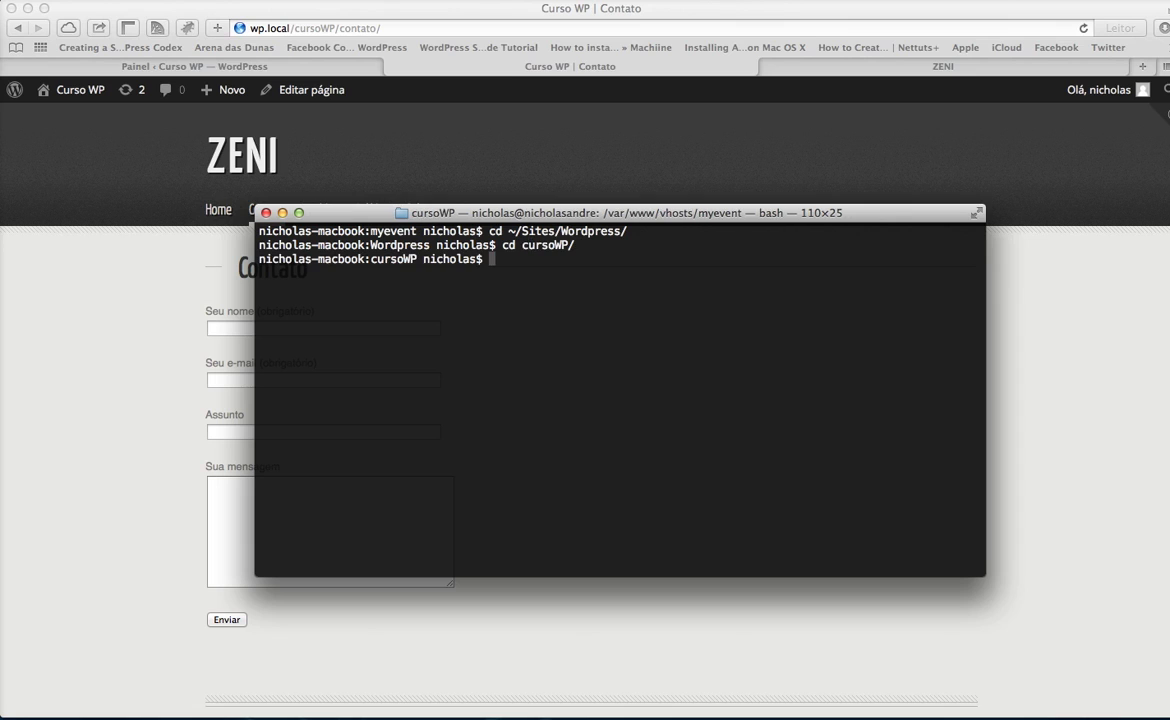
{"action": "type", "text": "clear"}
{"action": "key", "text": "Return"}
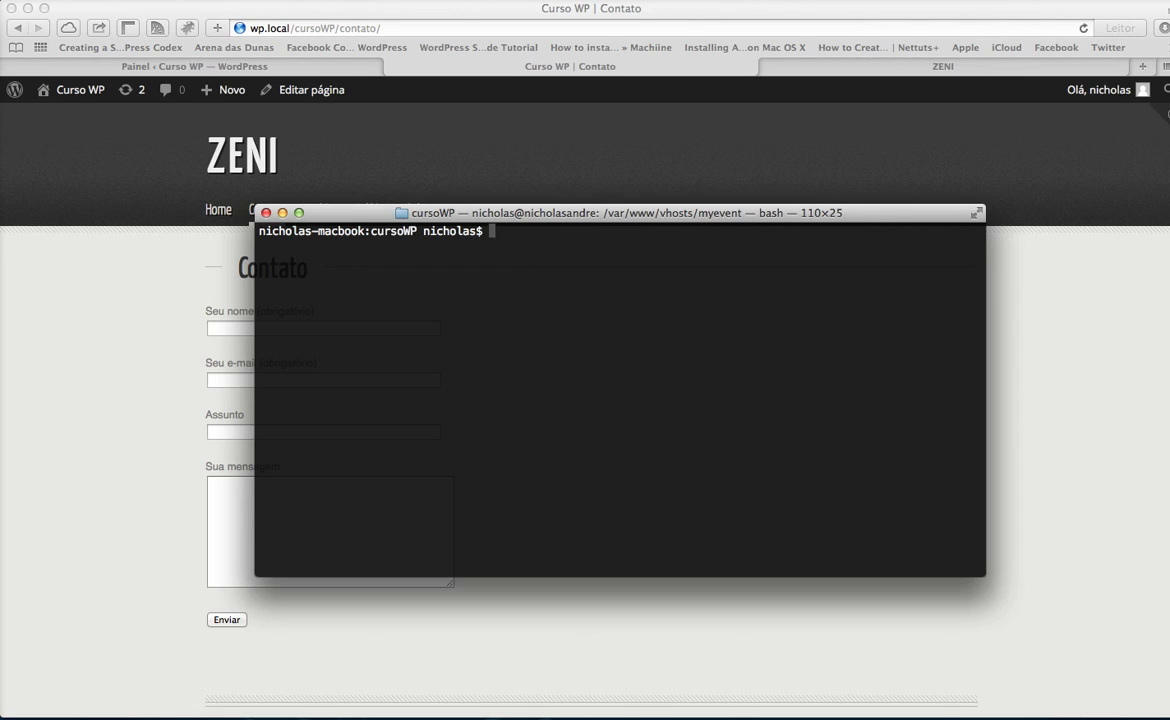
Run wp plugin install contact-form-7 to install the contact form plugin, and highlight the command
{"action": "type", "text": "wp plugin install "}
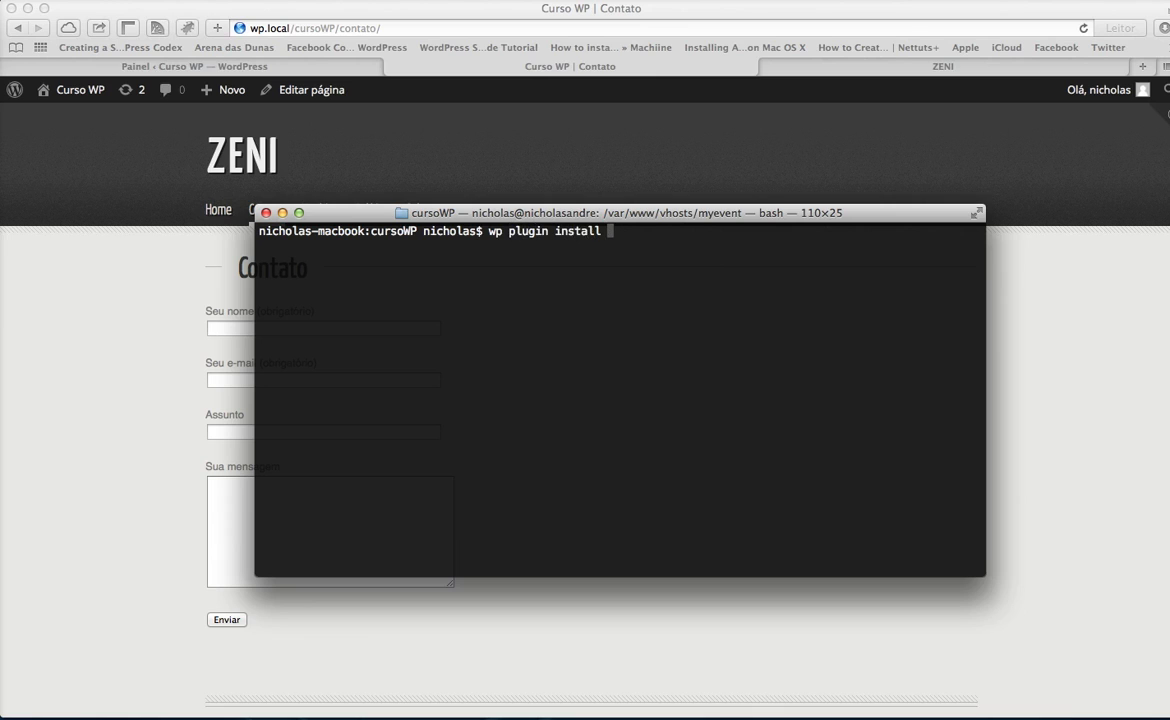
{"action": "type", "text": "contact-form-7"}
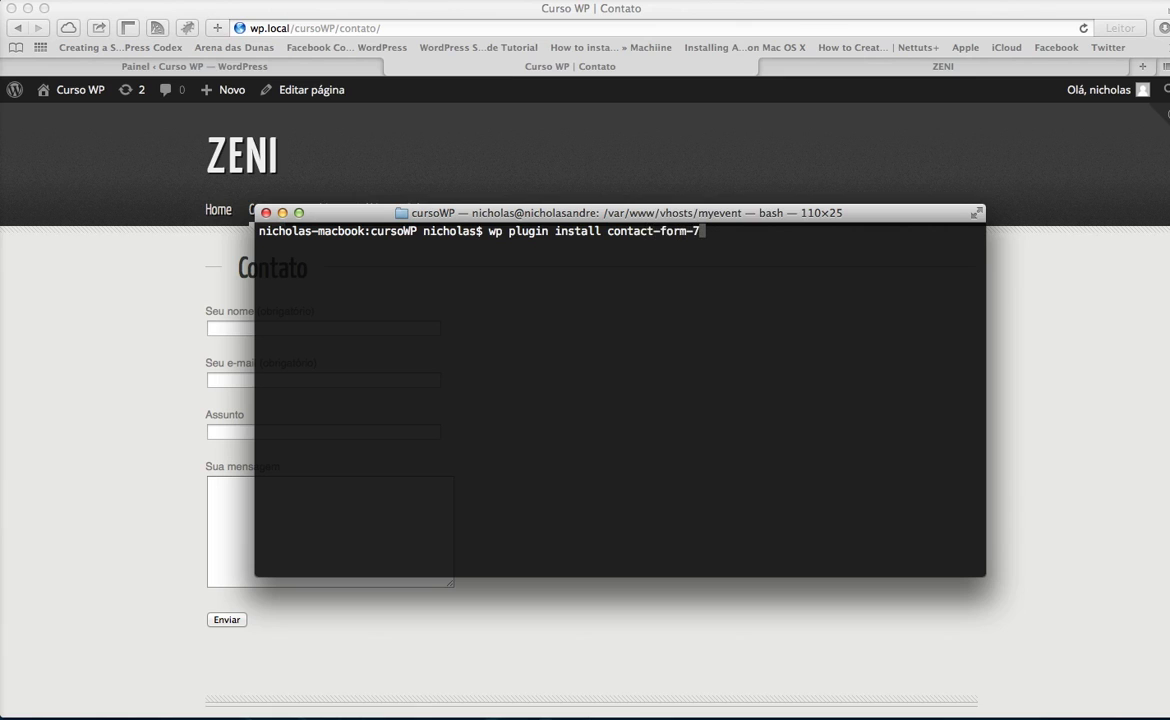
{"action": "key", "text": "Return"}
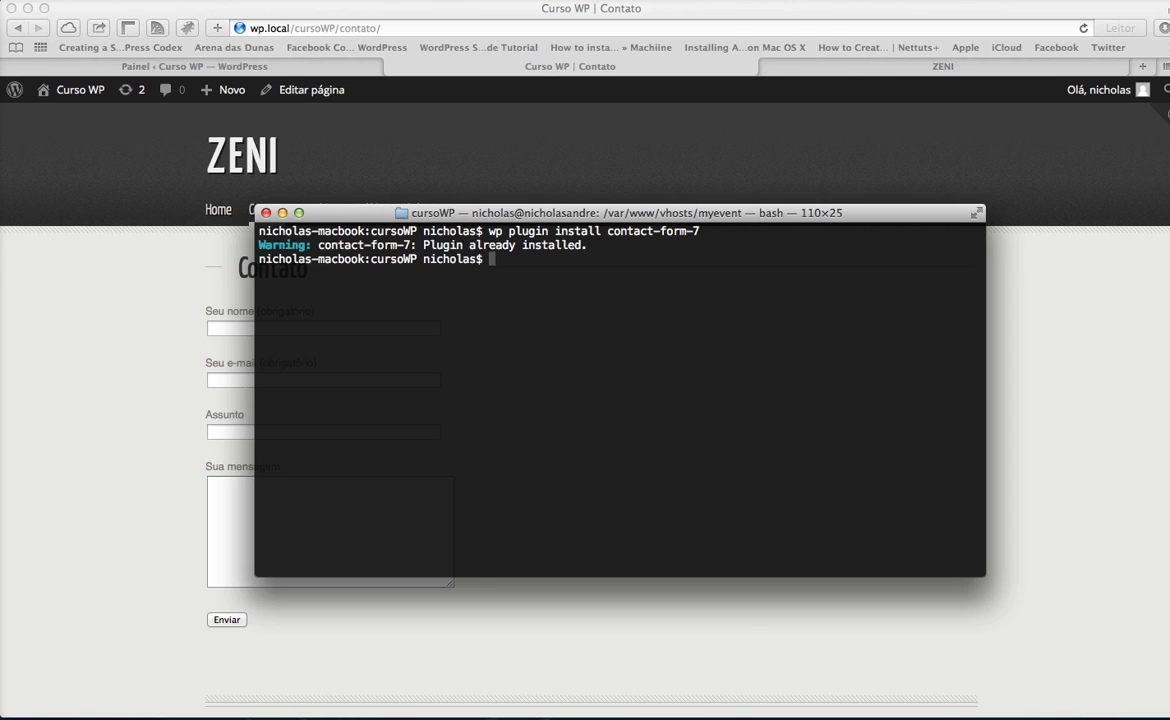
{"action": "left_click_drag", "start_coordinate": [533, 242], "coordinate": [240, 242]}
{"action": "left_click", "coordinate": [573, 263]}
{"action": "left_click_drag", "start_coordinate": [701, 231], "coordinate": [489, 231]}
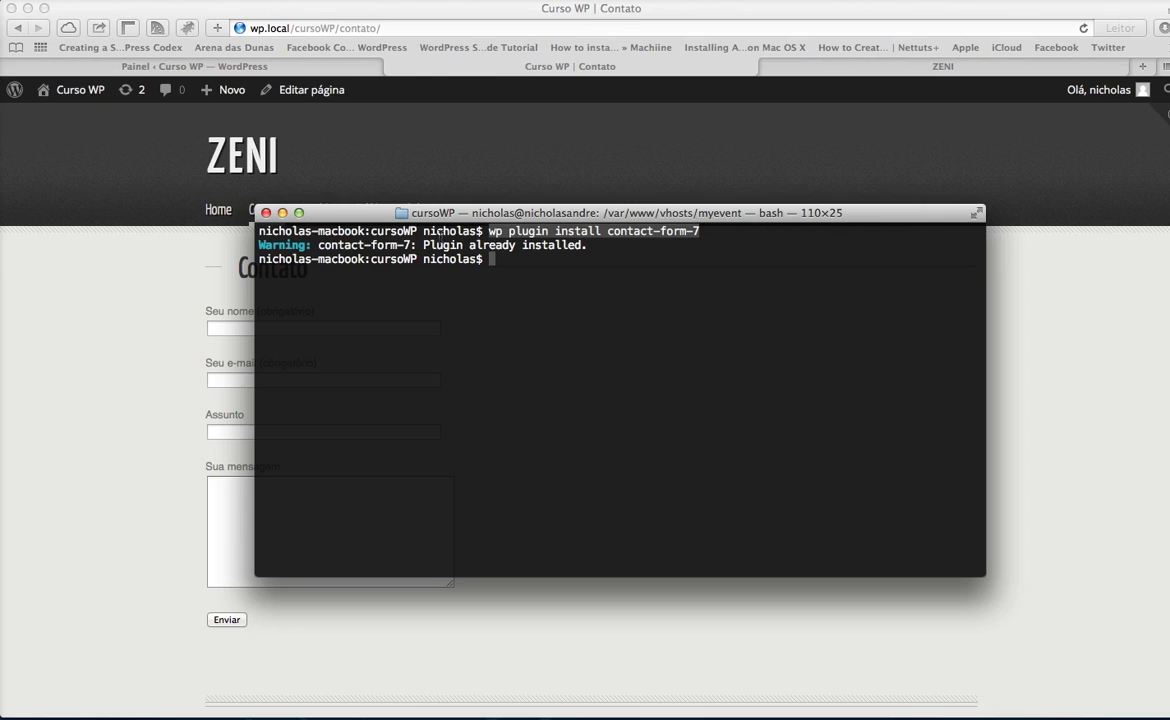
Minimize Terminal, open the contact forms list in the WordPress dashboard in Safari, and select the shortcode of Formulário de contato 1
{"action": "left_click", "coordinate": [282, 215]}
{"action": "left_click", "coordinate": [152, 66]}
{"action": "mouse_move", "coordinate": [90, 265]}
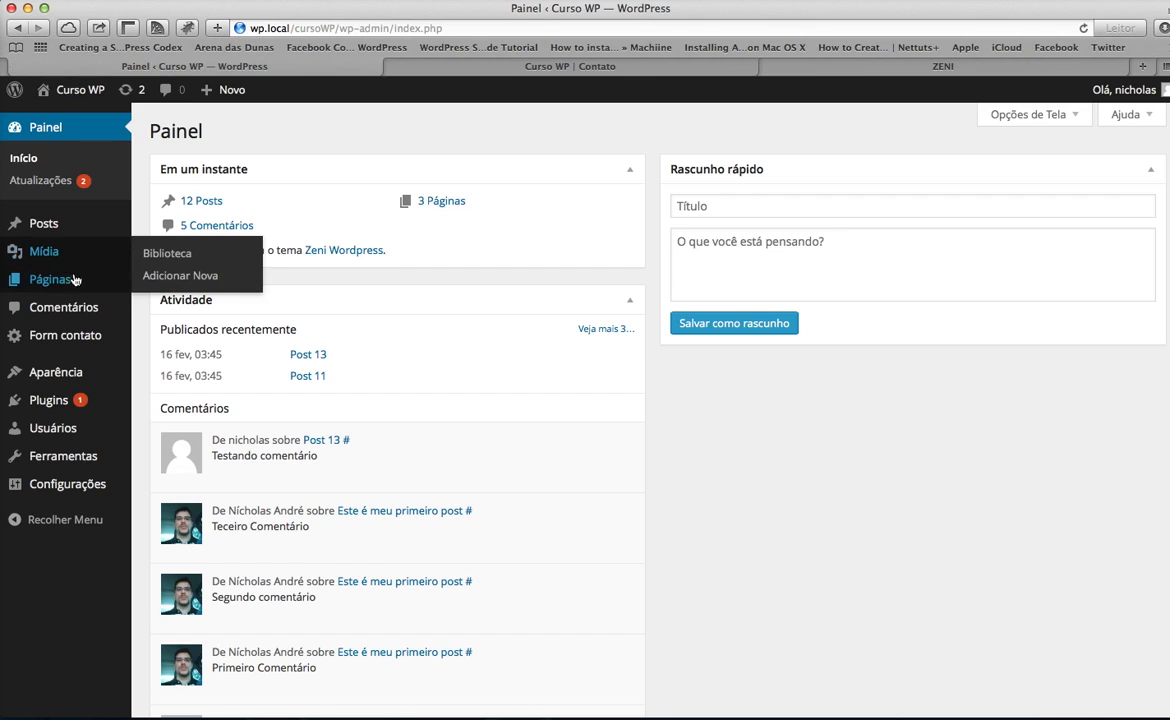
{"action": "mouse_move", "coordinate": [72, 342]}
{"action": "left_click", "coordinate": [72, 342]}
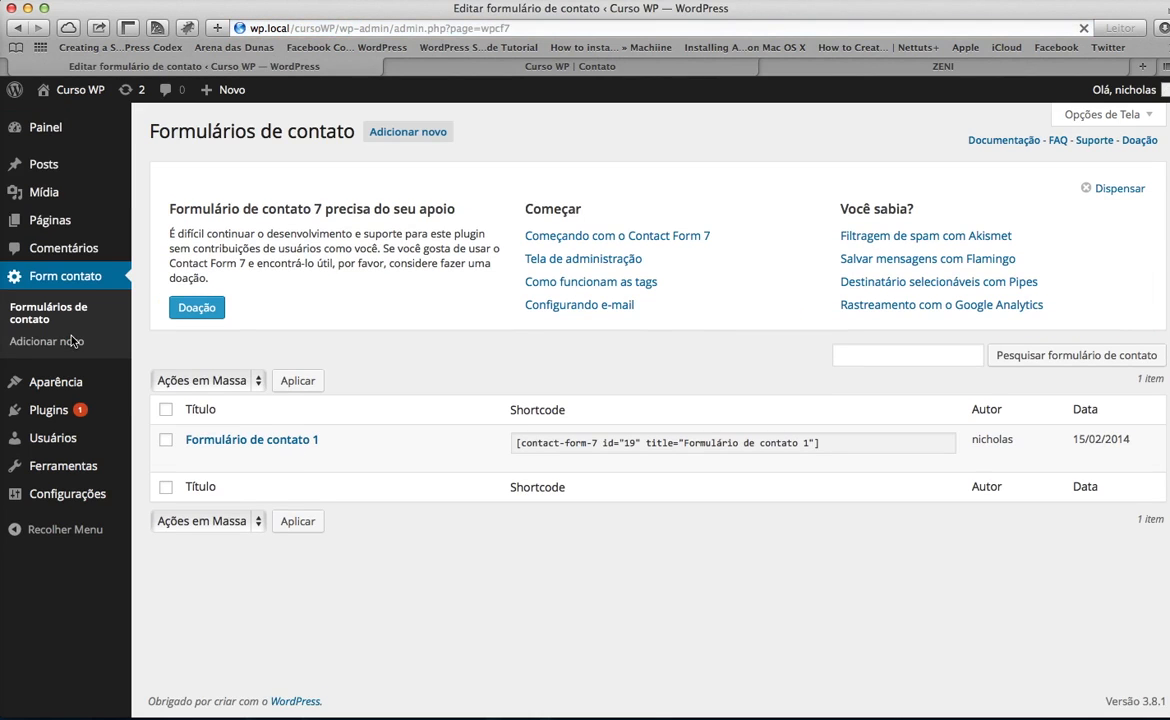
{"action": "left_click", "coordinate": [836, 445]}
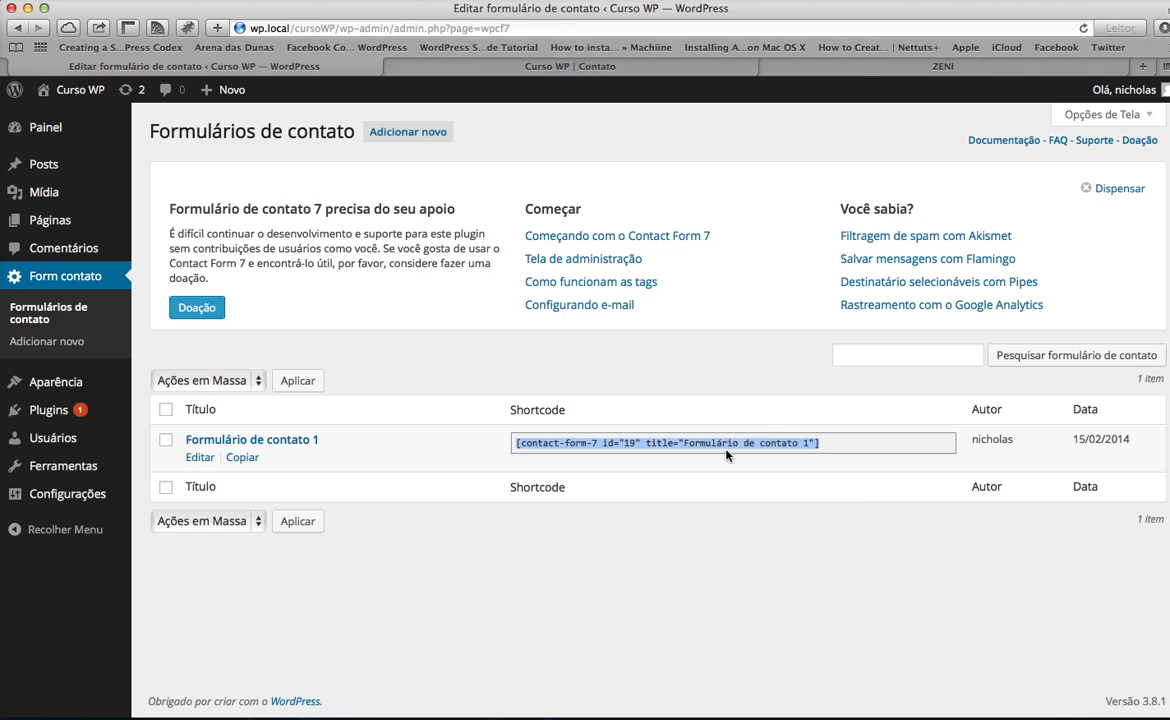
Open the Contato page for editing and select the contact form shortcode in its content
{"action": "left_click", "coordinate": [52, 219]}
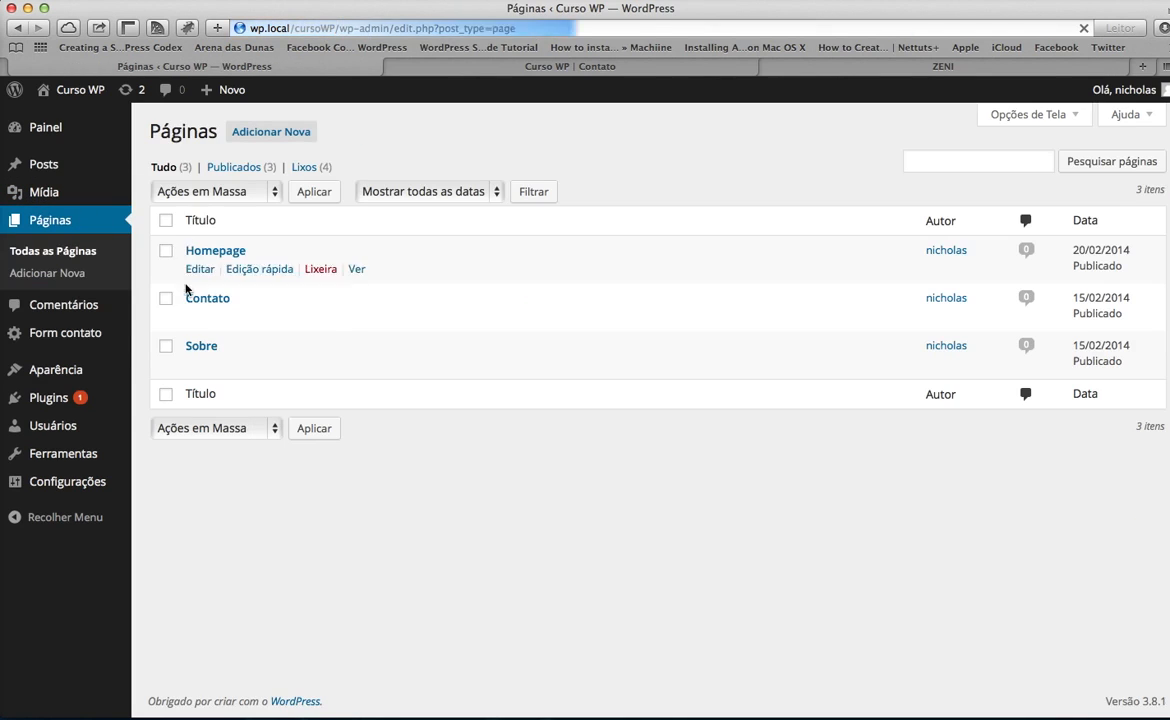
{"action": "left_click", "coordinate": [195, 297]}
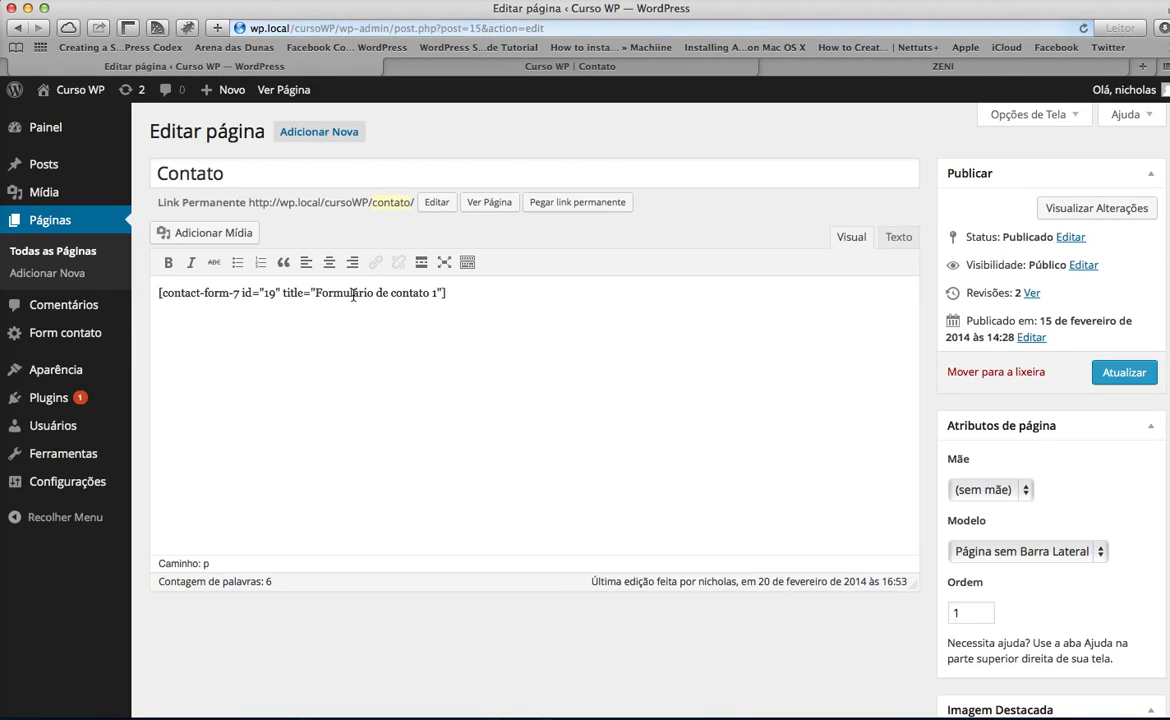
{"action": "left_click_drag", "start_coordinate": [448, 293], "coordinate": [133, 292]}
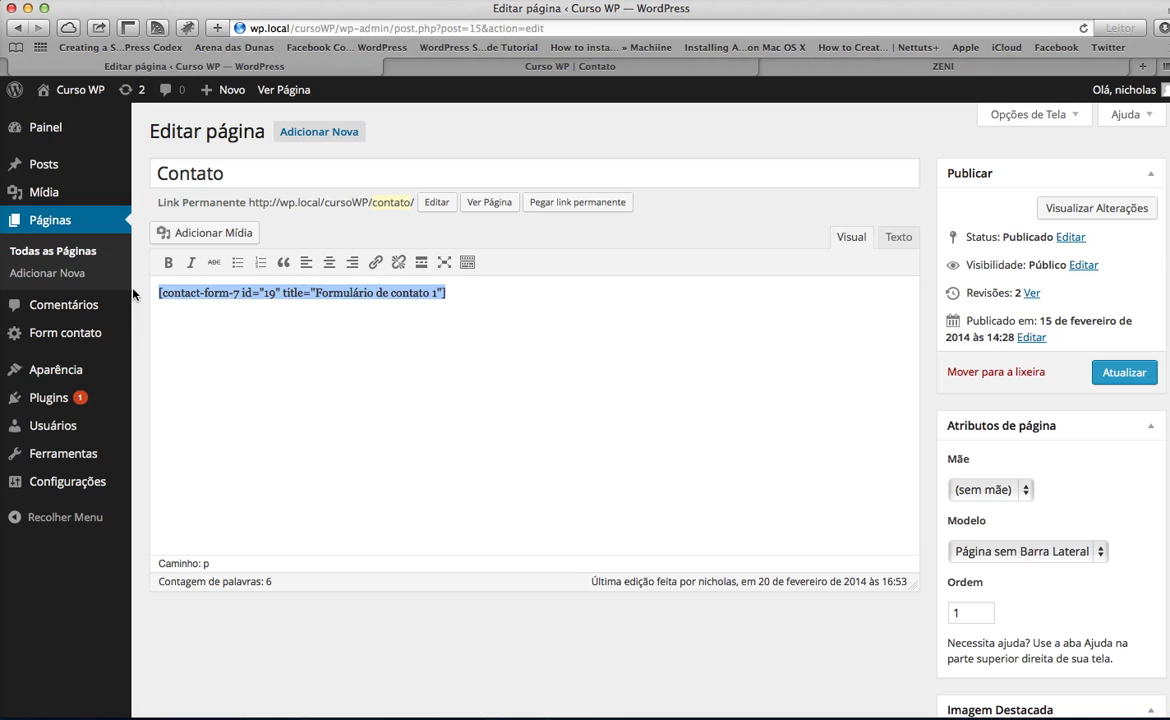
Reorder Menu Topo with Contato as the last item and Sobre directly after Home, and save the menu
{"action": "mouse_move", "coordinate": [87, 370]}
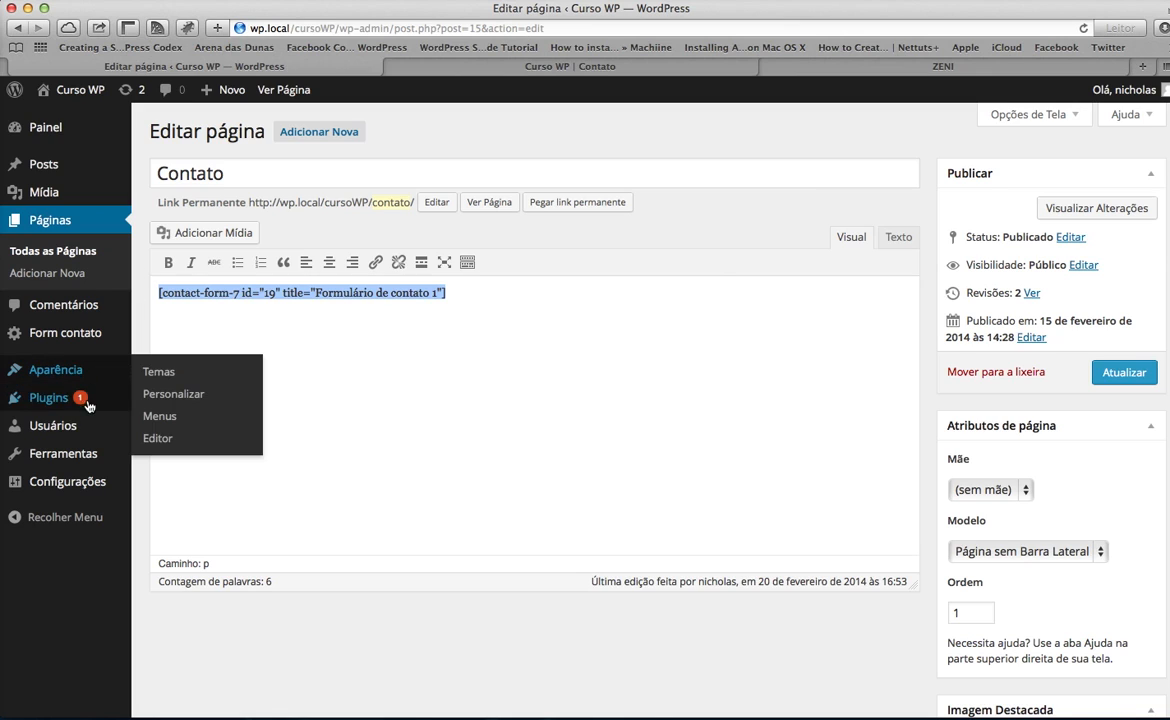
{"action": "left_click", "coordinate": [168, 416]}
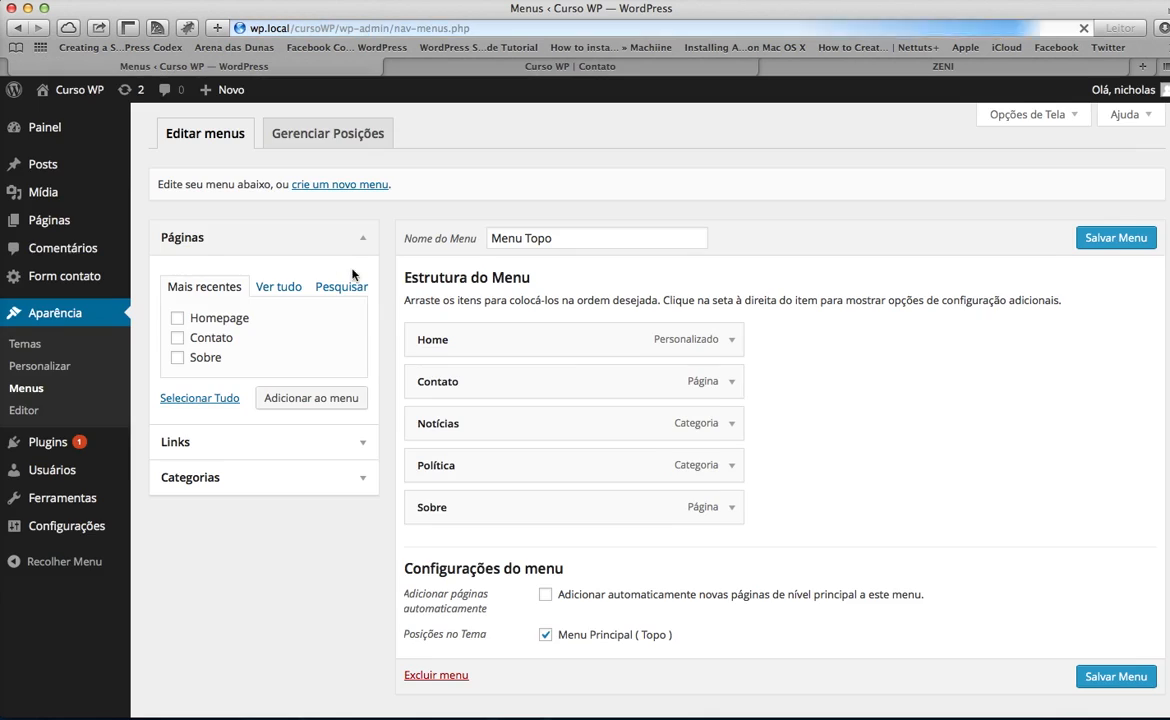
{"action": "left_click_drag", "start_coordinate": [439, 386], "coordinate": [423, 519]}
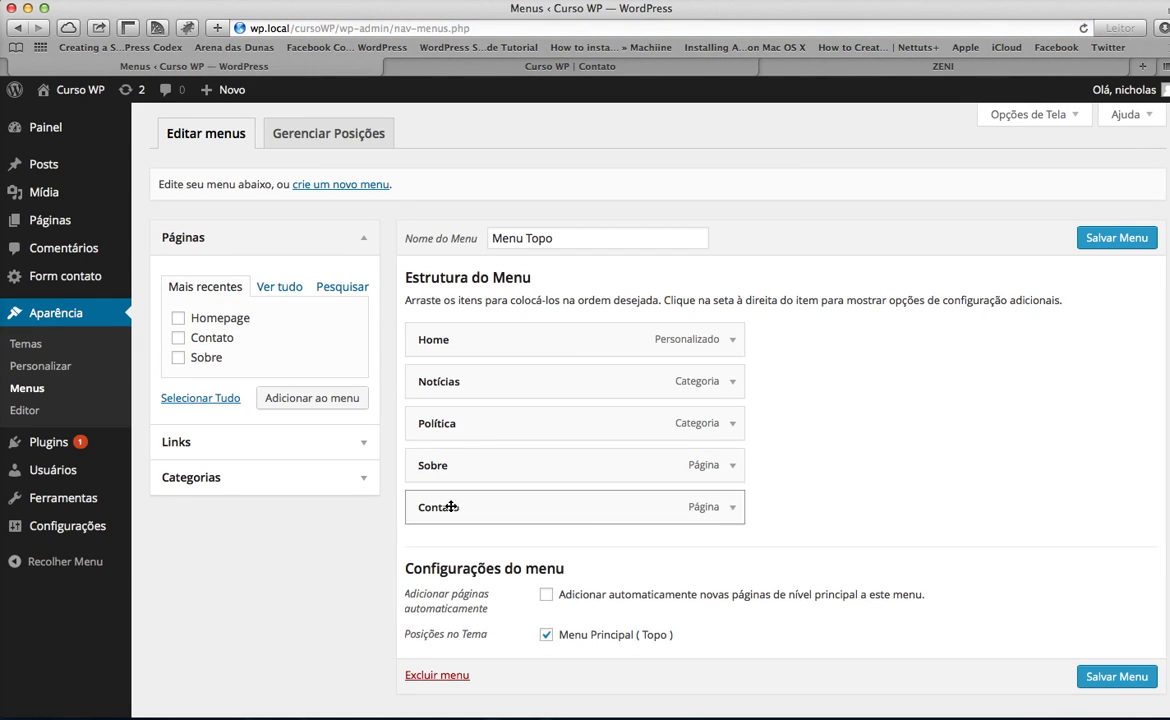
{"action": "left_click", "coordinate": [1116, 682]}
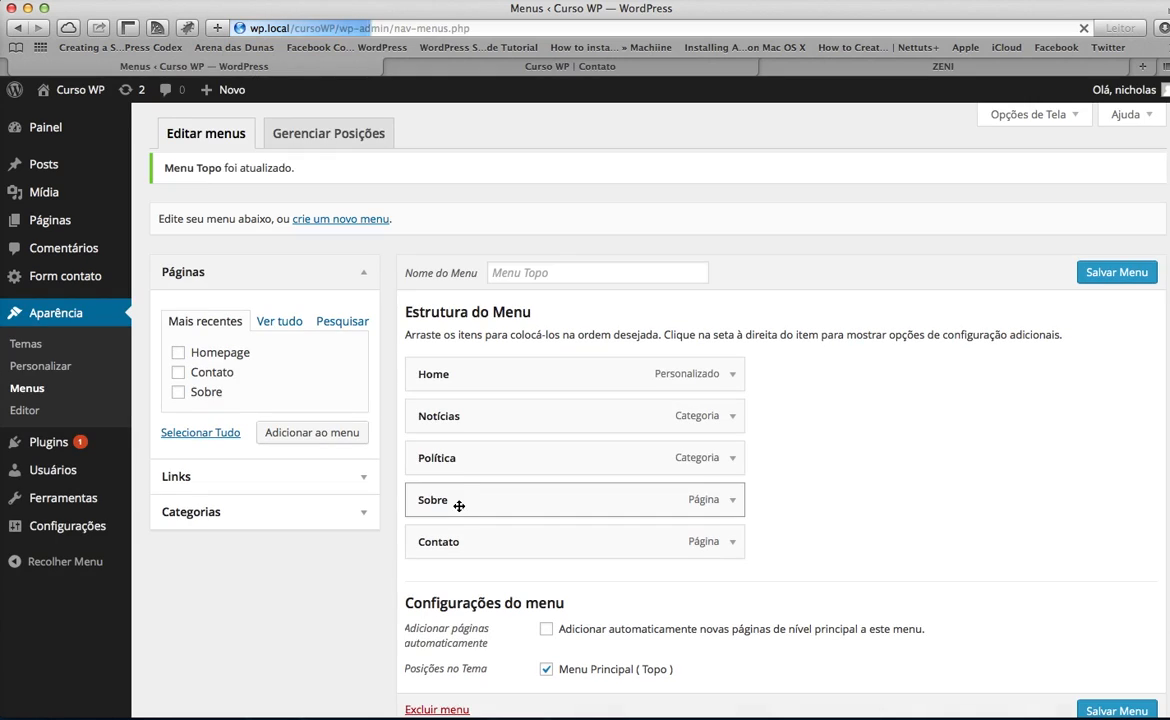
{"action": "left_click_drag", "start_coordinate": [459, 506], "coordinate": [501, 415]}
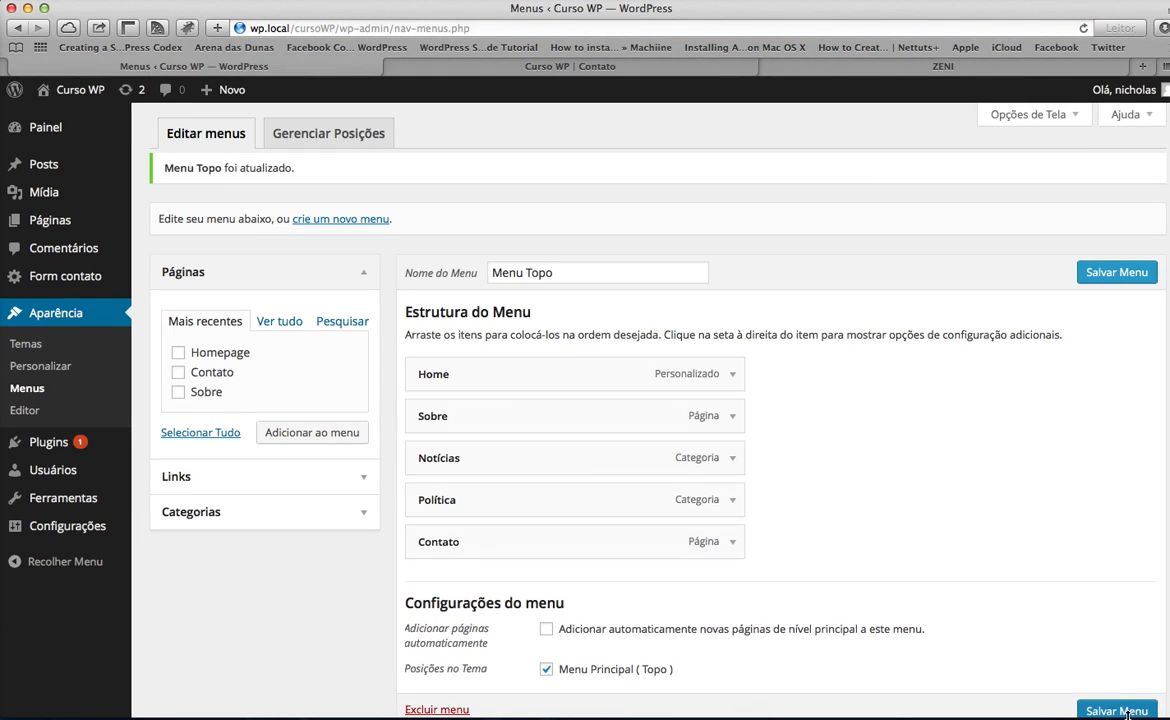
{"action": "left_click", "coordinate": [1127, 710]}
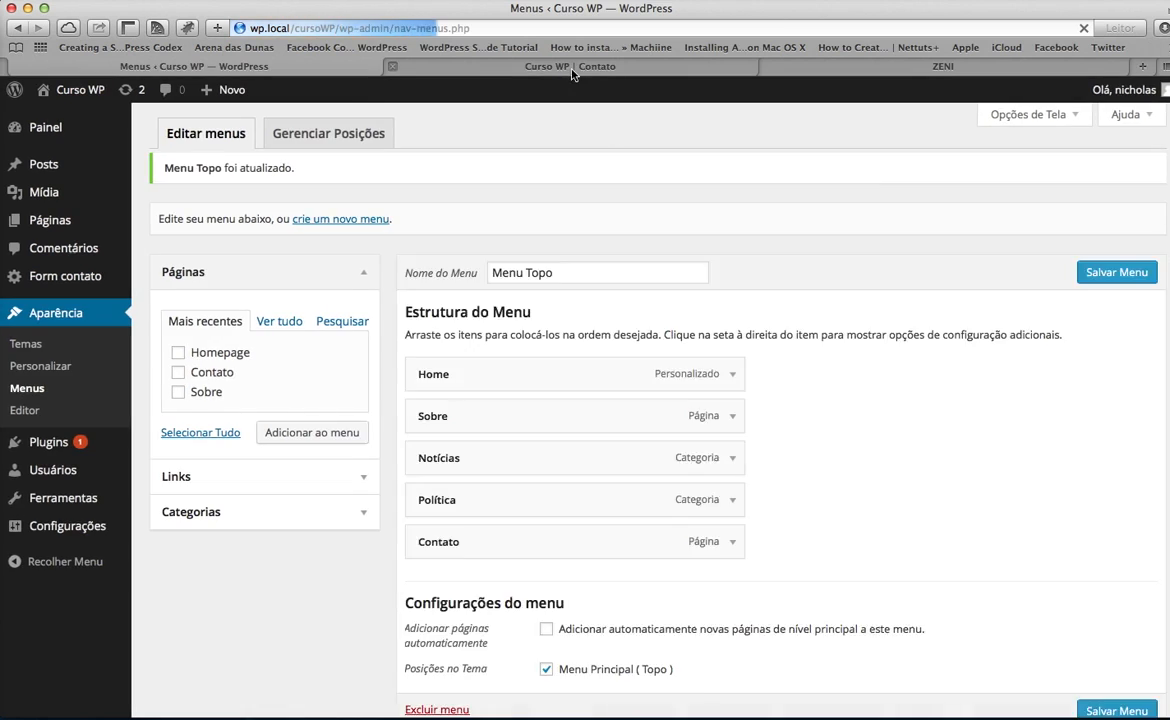
Check the menu order and the contact form on the live Contato page
{"action": "left_click", "coordinate": [572, 67]}
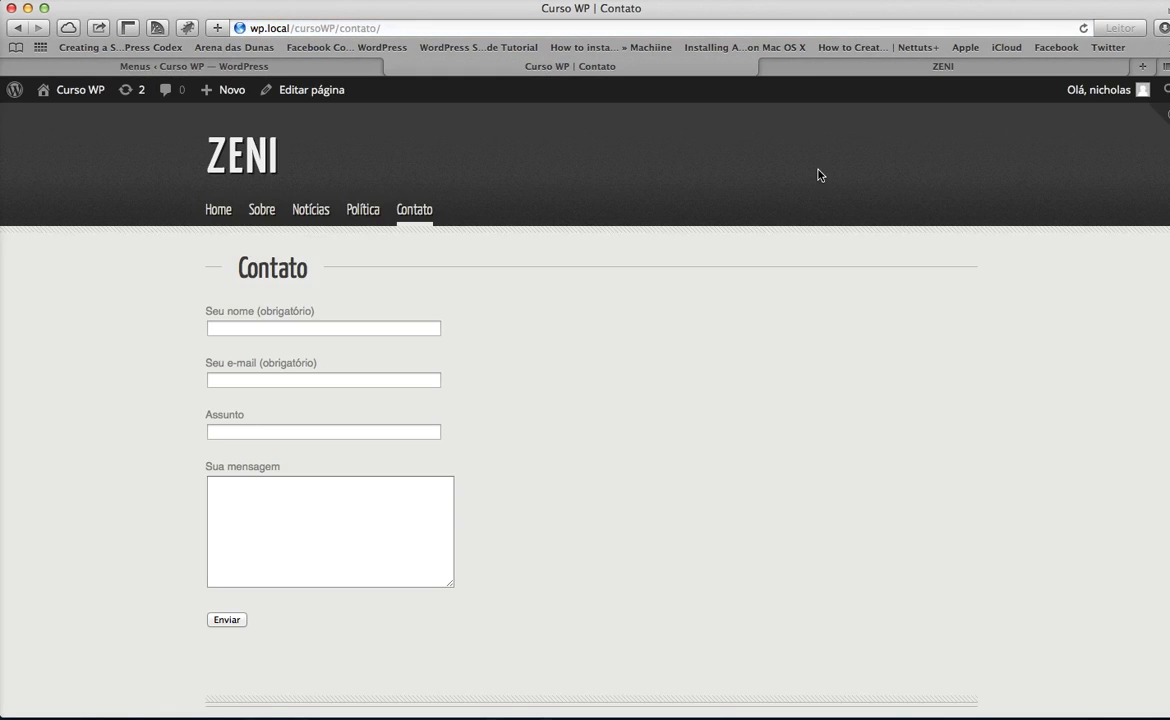
{"action": "scroll", "coordinate": [290, 316], "scroll_direction": "down", "scroll_amount": 5}
{"action": "scroll", "coordinate": [397, 363], "scroll_direction": "up", "scroll_amount": 4}
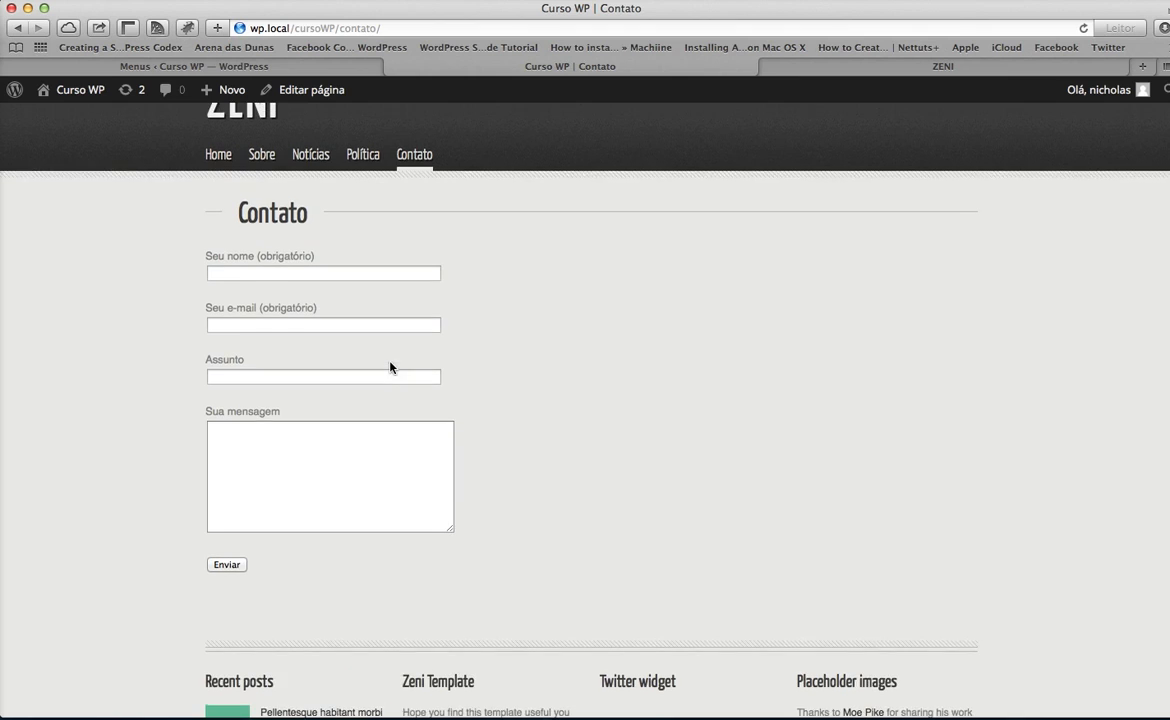
{"action": "left_click_drag", "start_coordinate": [237, 212], "coordinate": [334, 206]}
{"action": "left_click", "coordinate": [336, 208]}
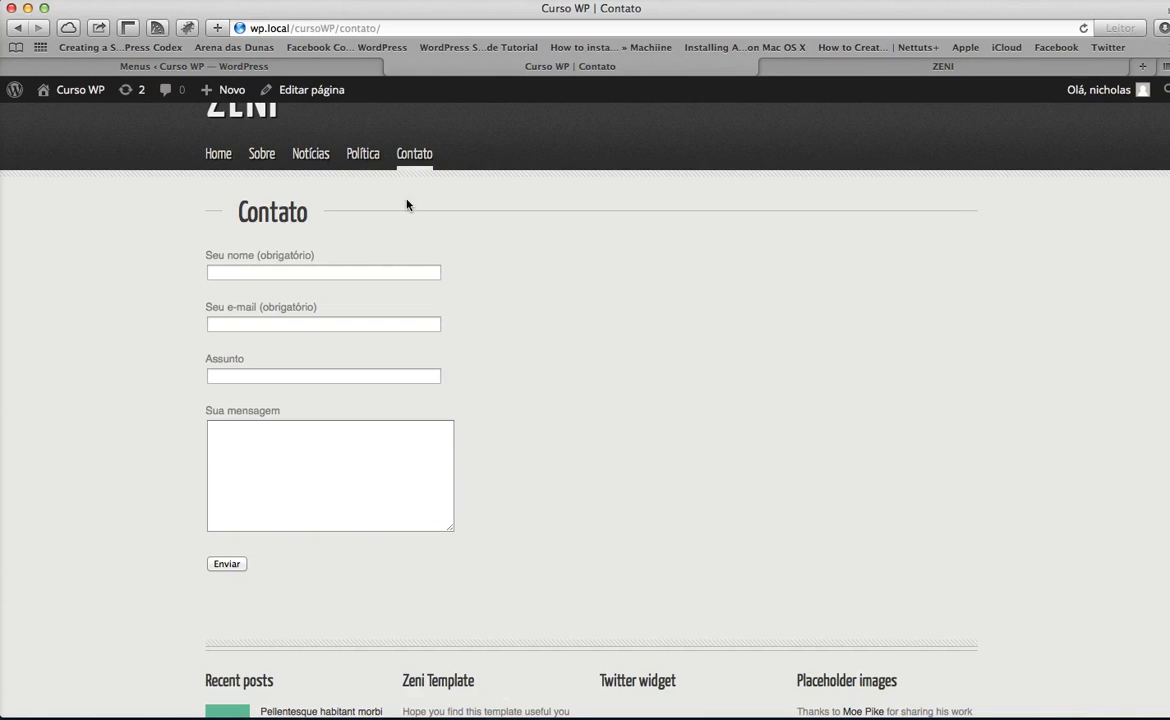
Start a new contact form in the default language, Português Brasileiro
{"action": "left_click", "coordinate": [147, 67]}
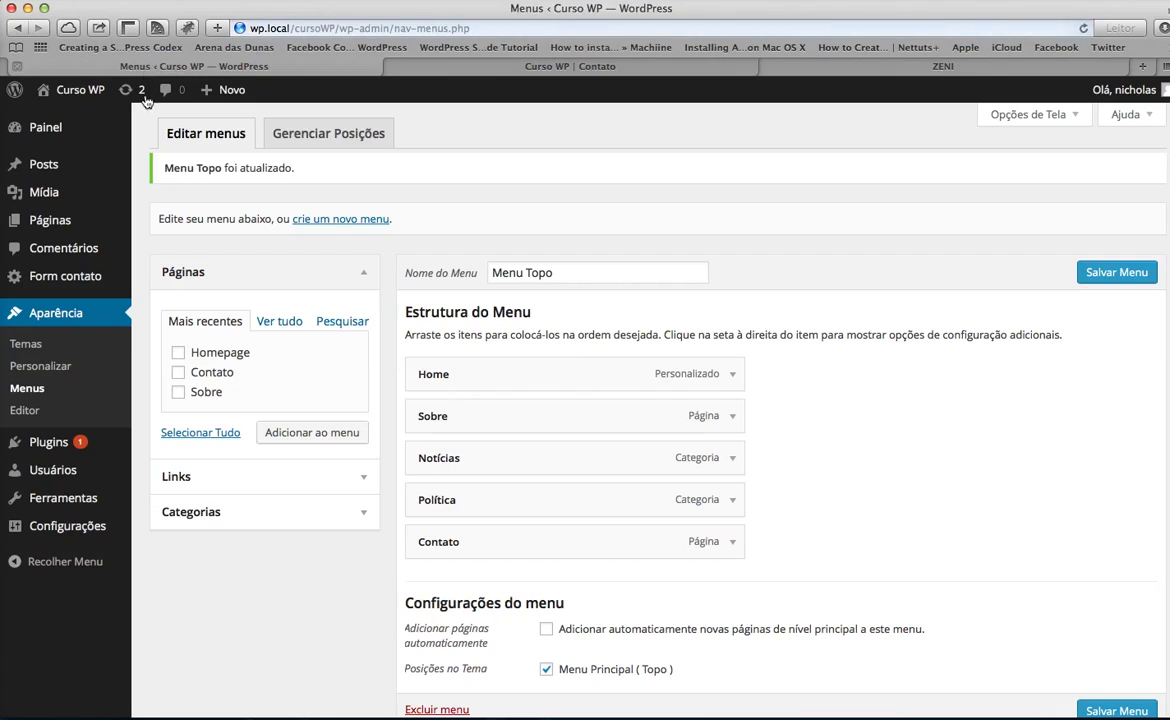
{"action": "mouse_move", "coordinate": [70, 528]}
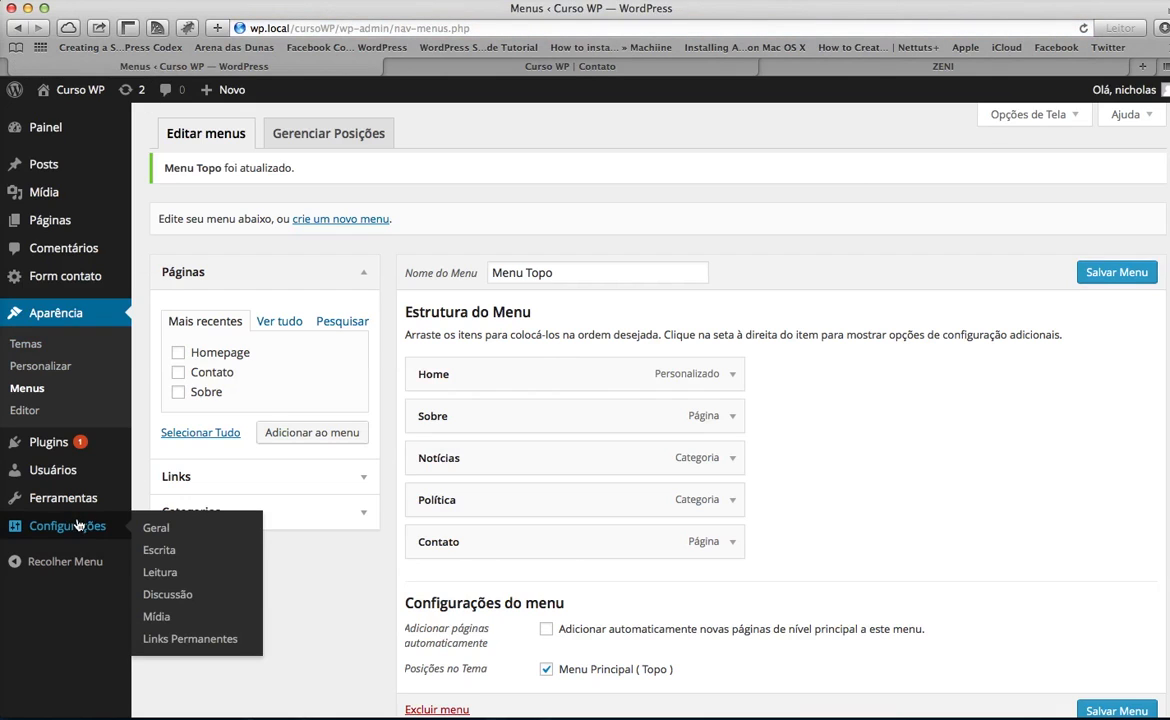
{"action": "left_click", "coordinate": [70, 279]}
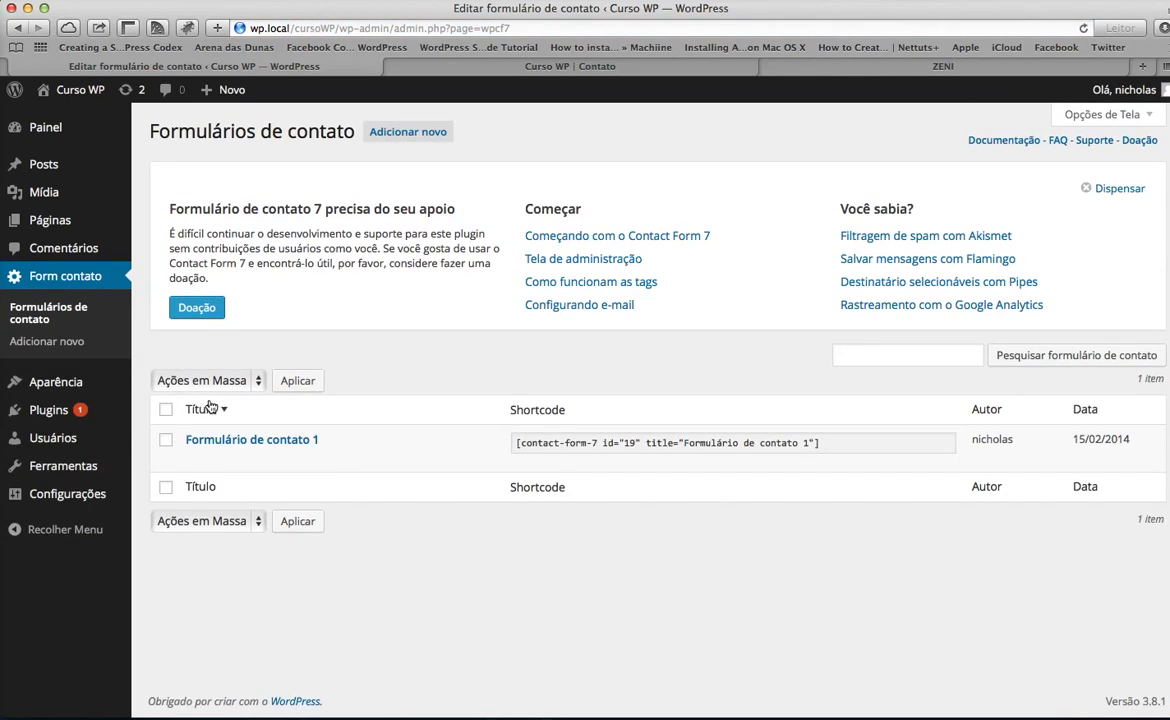
{"action": "left_click", "coordinate": [406, 130]}
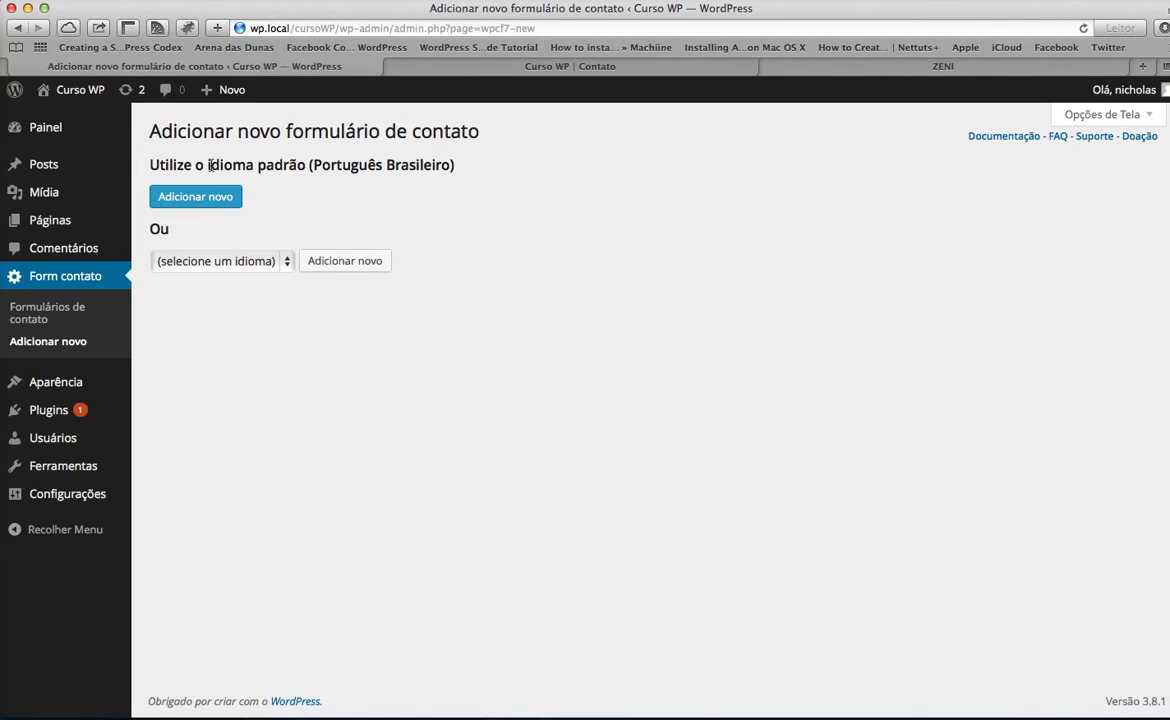
{"action": "left_click_drag", "start_coordinate": [208, 165], "coordinate": [473, 160]}
{"action": "left_click", "coordinate": [162, 199]}
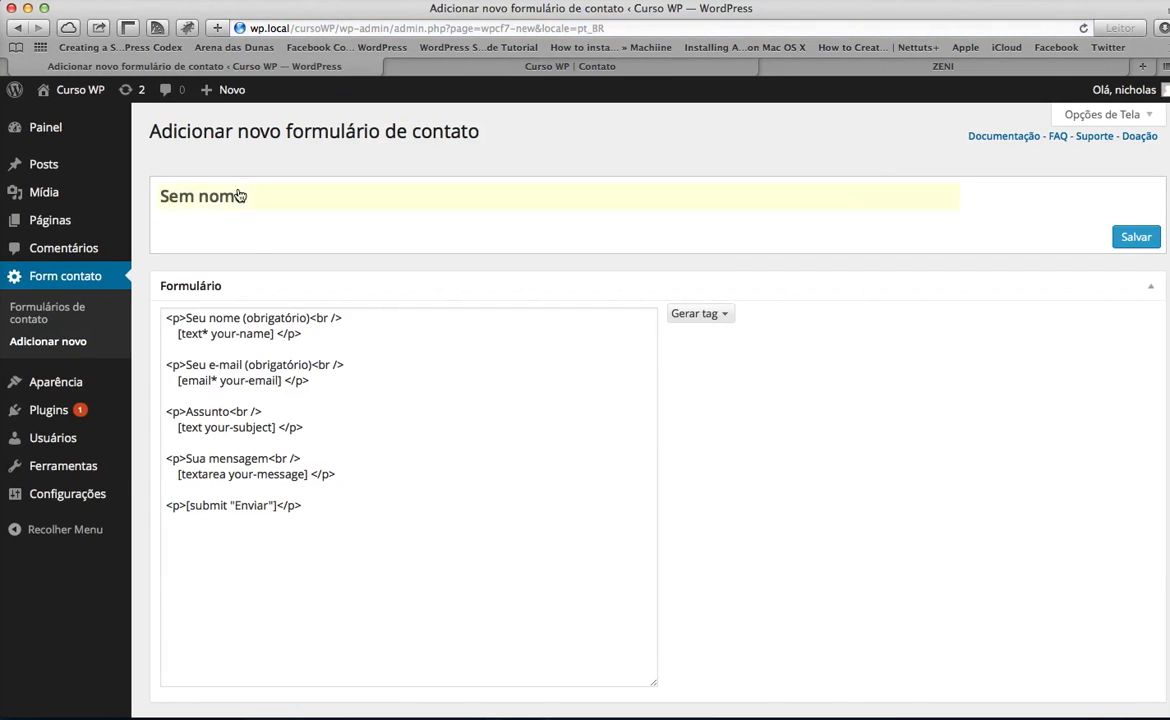
Name the new contact form "Formulário de Contato 2"
{"action": "left_click", "coordinate": [246, 199]}
{"action": "left_click_drag", "start_coordinate": [294, 199], "coordinate": [112, 191]}
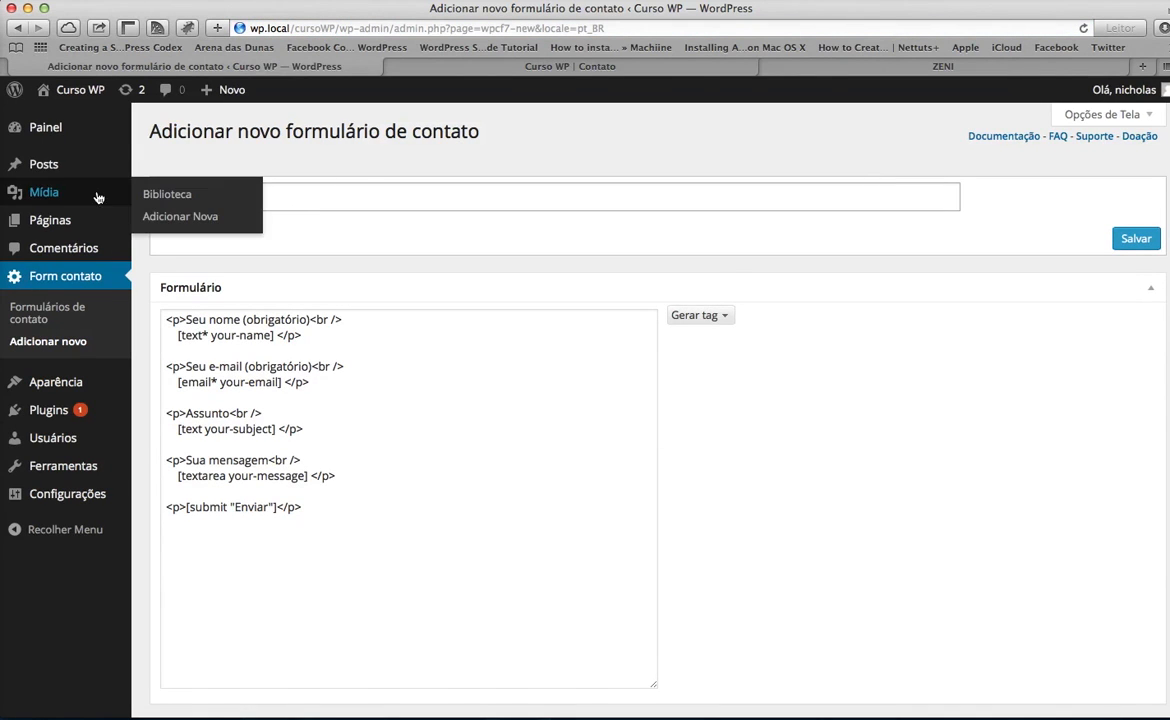
{"action": "type", "text": "Fo"}
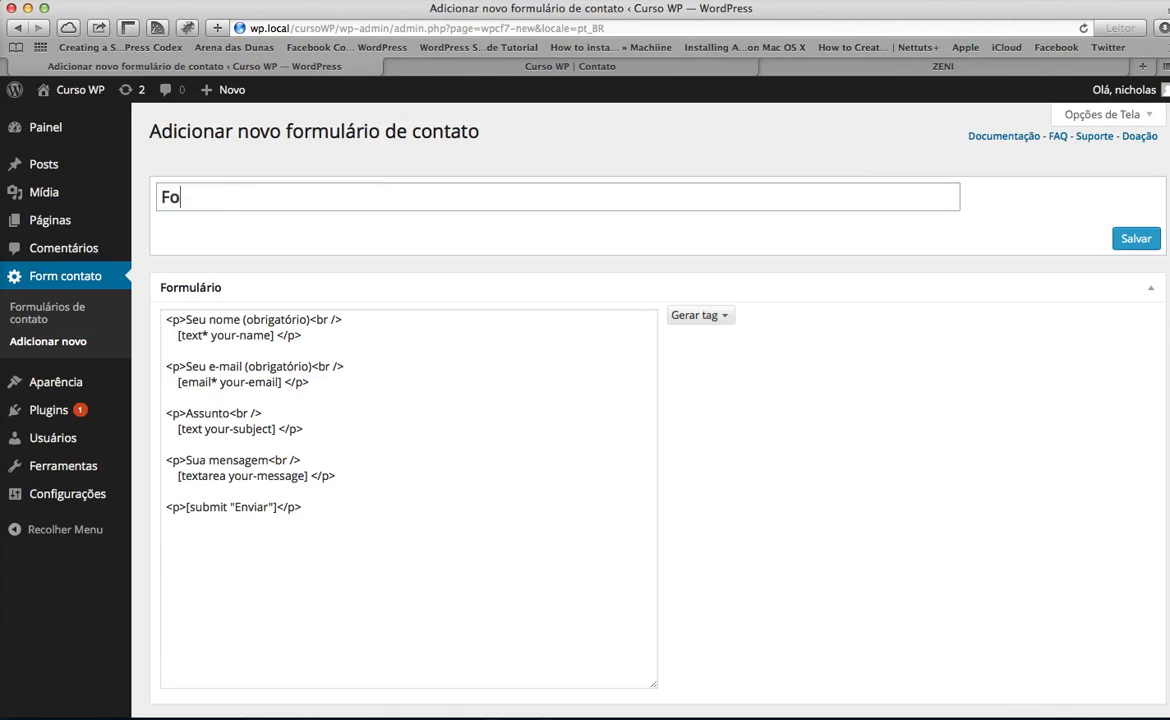
{"action": "type", "text": "rmulário de COntato"}
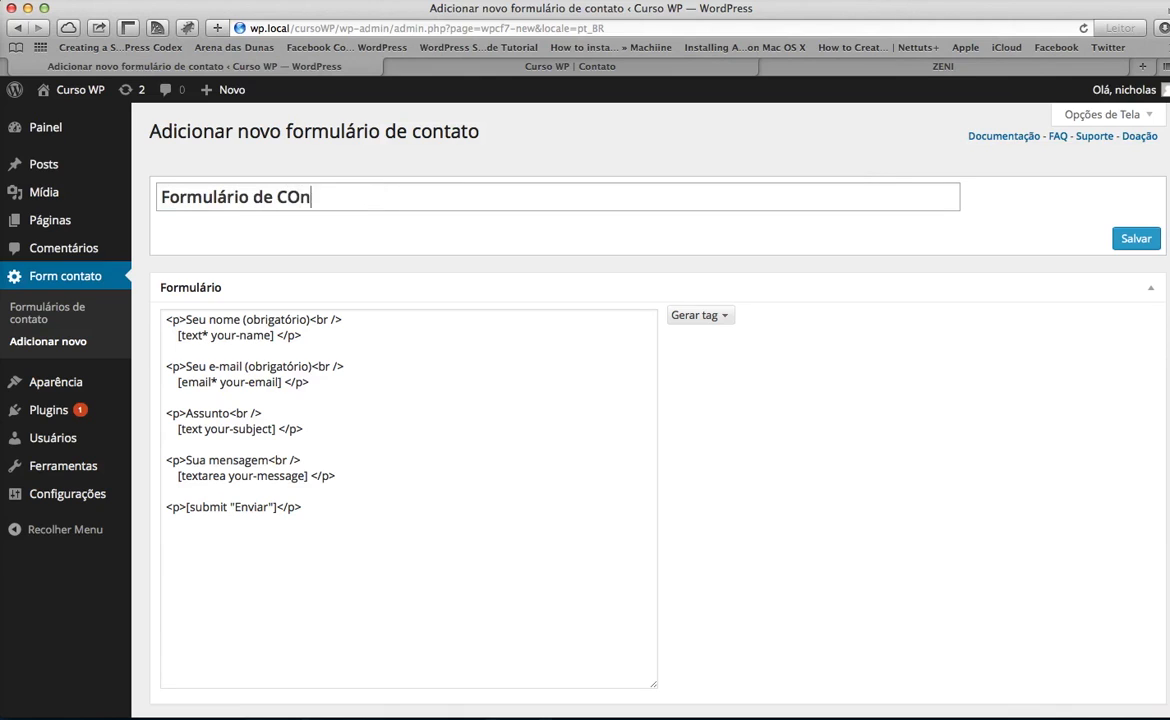
{"action": "key", "text": "BackSpace"}
{"action": "key", "text": "BackSpace"}
{"action": "key", "text": "BackSpace"}
{"action": "key", "text": "BackSpace"}
{"action": "key", "text": "BackSpace"}
{"action": "key", "text": "BackSpace"}
{"action": "type", "text": "ontato 2"}
Examine the new form's template and mail settings, and select the whole form template code
{"action": "scroll", "coordinate": [423, 335], "scroll_direction": "down", "scroll_amount": 5}
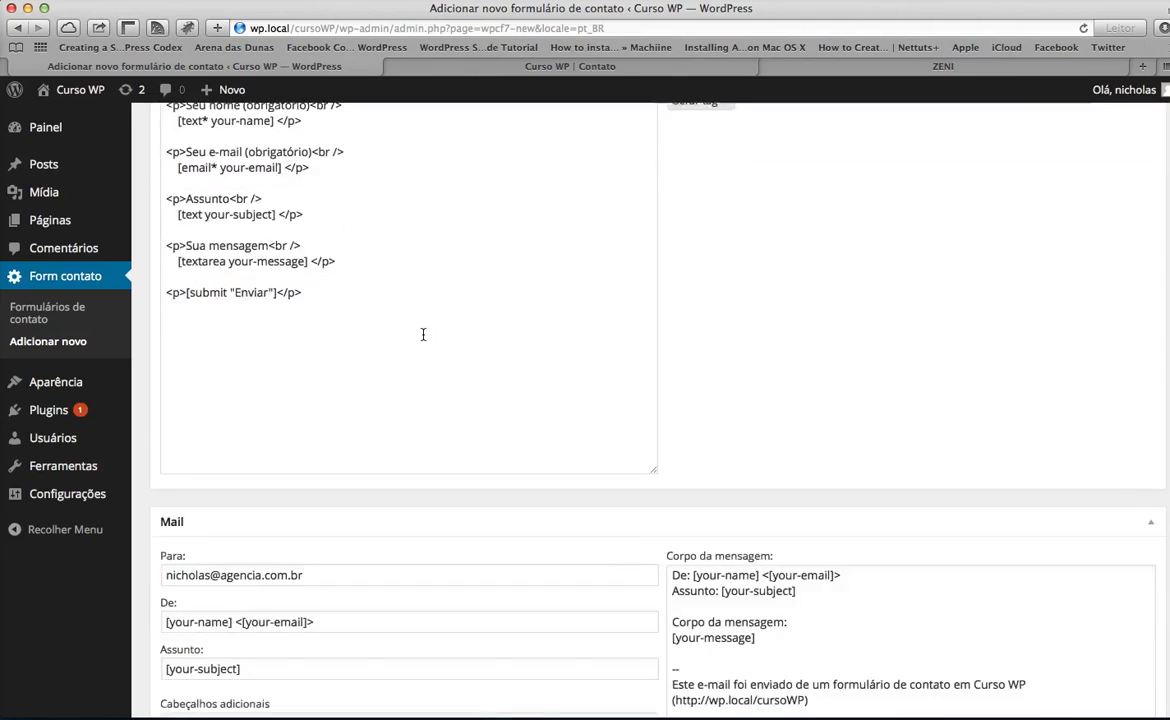
{"action": "scroll", "coordinate": [423, 334], "scroll_direction": "up", "scroll_amount": 3}
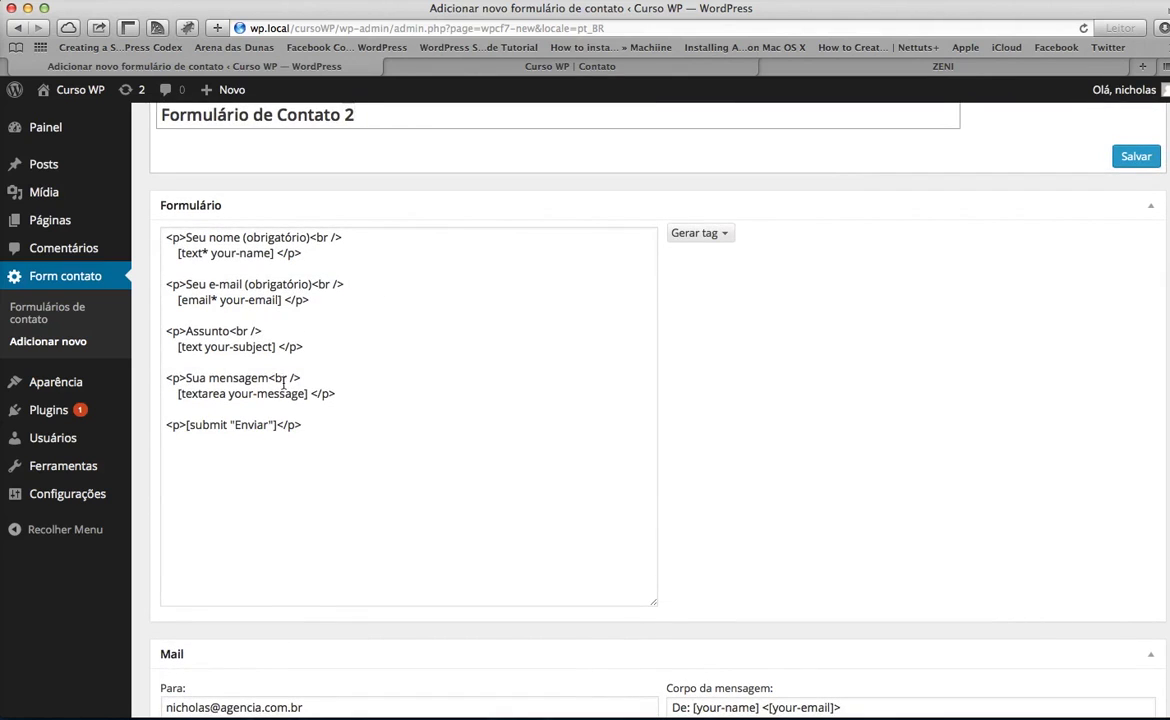
{"action": "left_click_drag", "start_coordinate": [302, 424], "coordinate": [141, 205]}
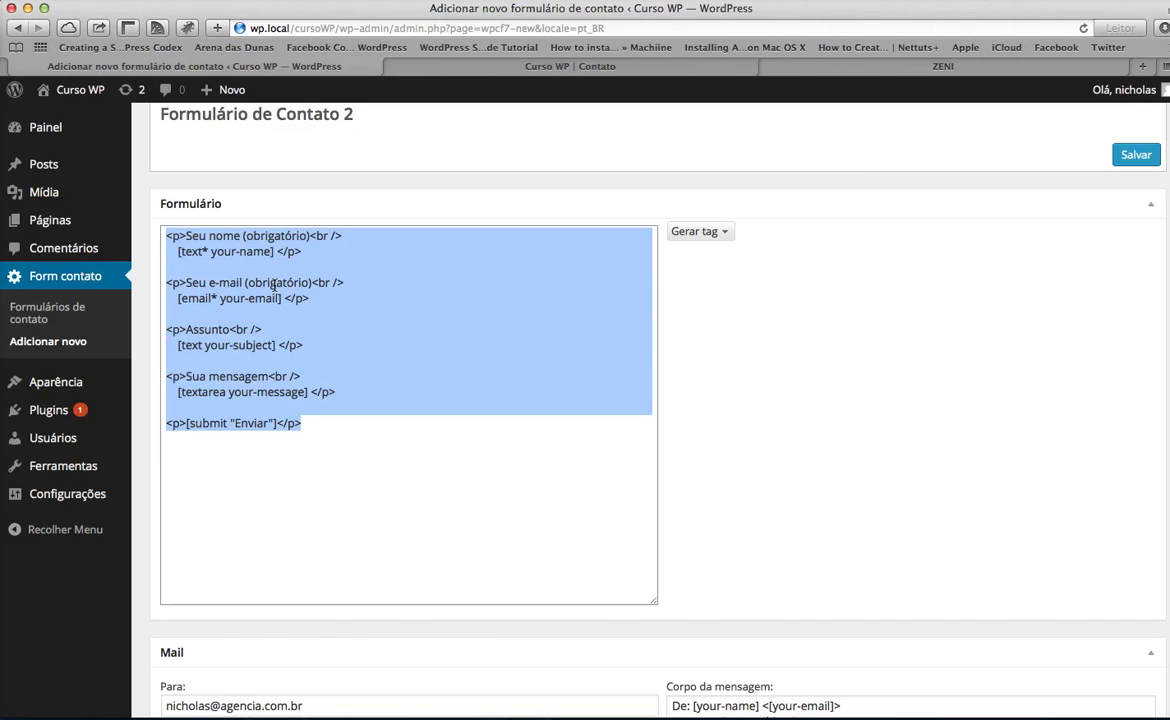
Examine the required name field's [text* your-name] tag in the form template
{"action": "left_click_drag", "start_coordinate": [273, 251], "coordinate": [176, 252]}
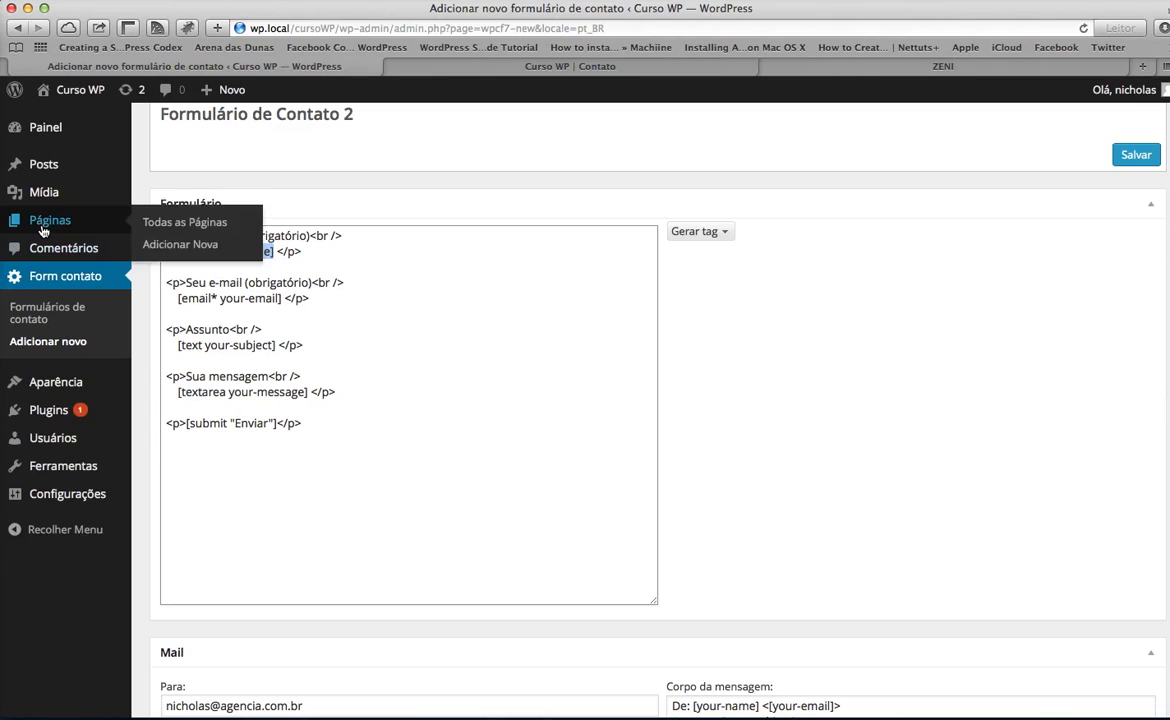
{"action": "left_click", "coordinate": [373, 366]}
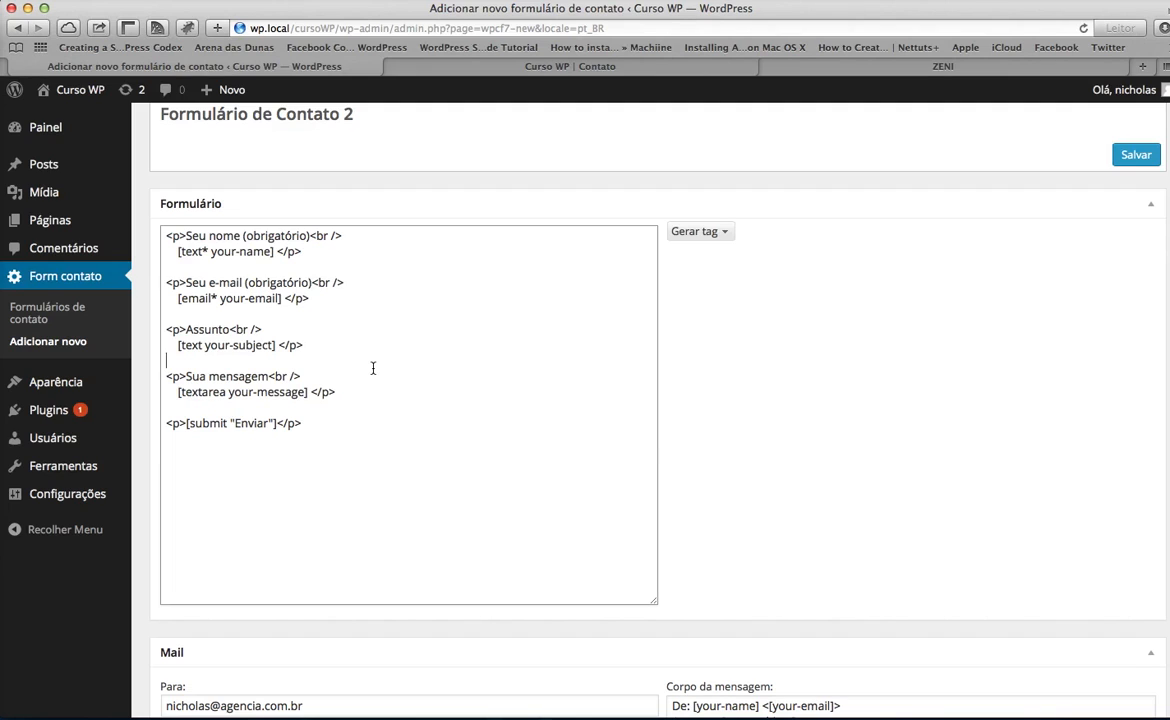
{"action": "left_click_drag", "start_coordinate": [273, 251], "coordinate": [176, 251]}
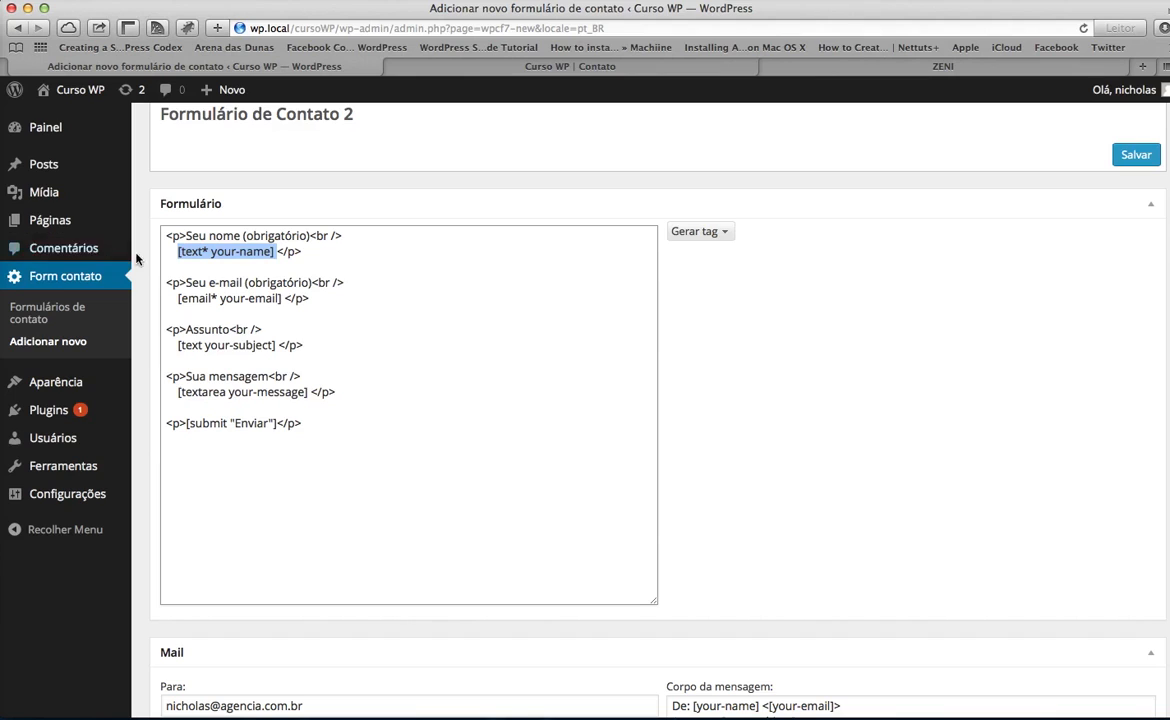
{"action": "mouse_move", "coordinate": [60, 180]}
{"action": "mouse_move", "coordinate": [71, 231]}
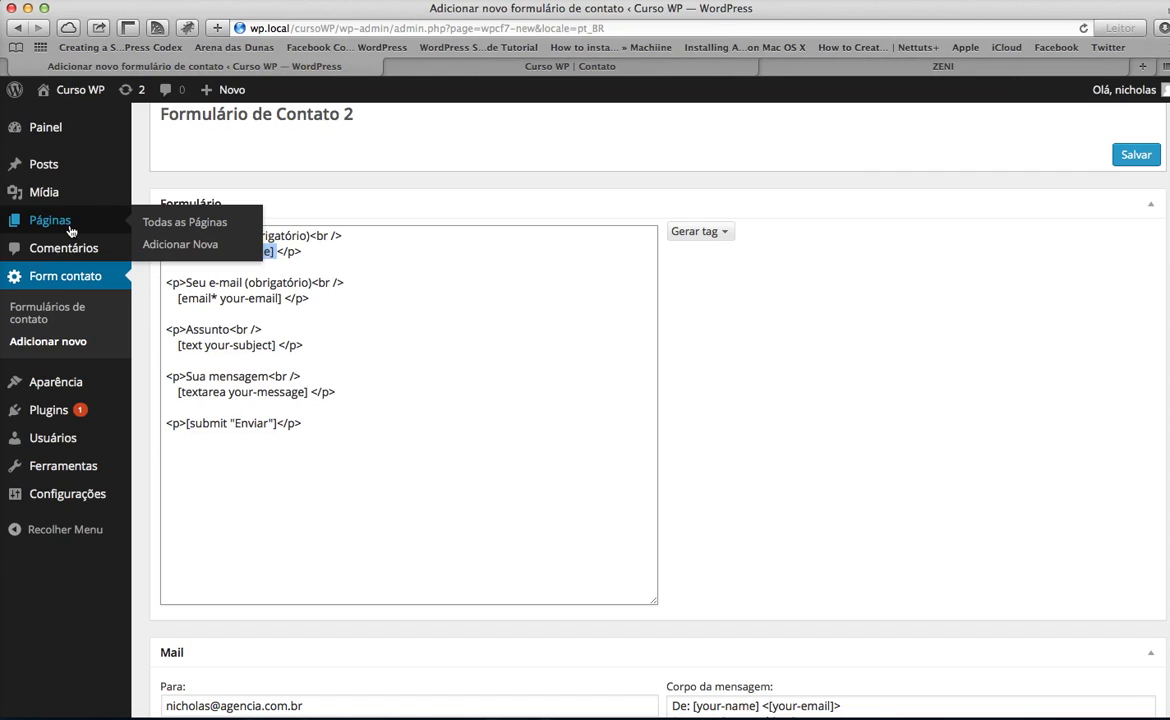
{"action": "left_click", "coordinate": [333, 345]}
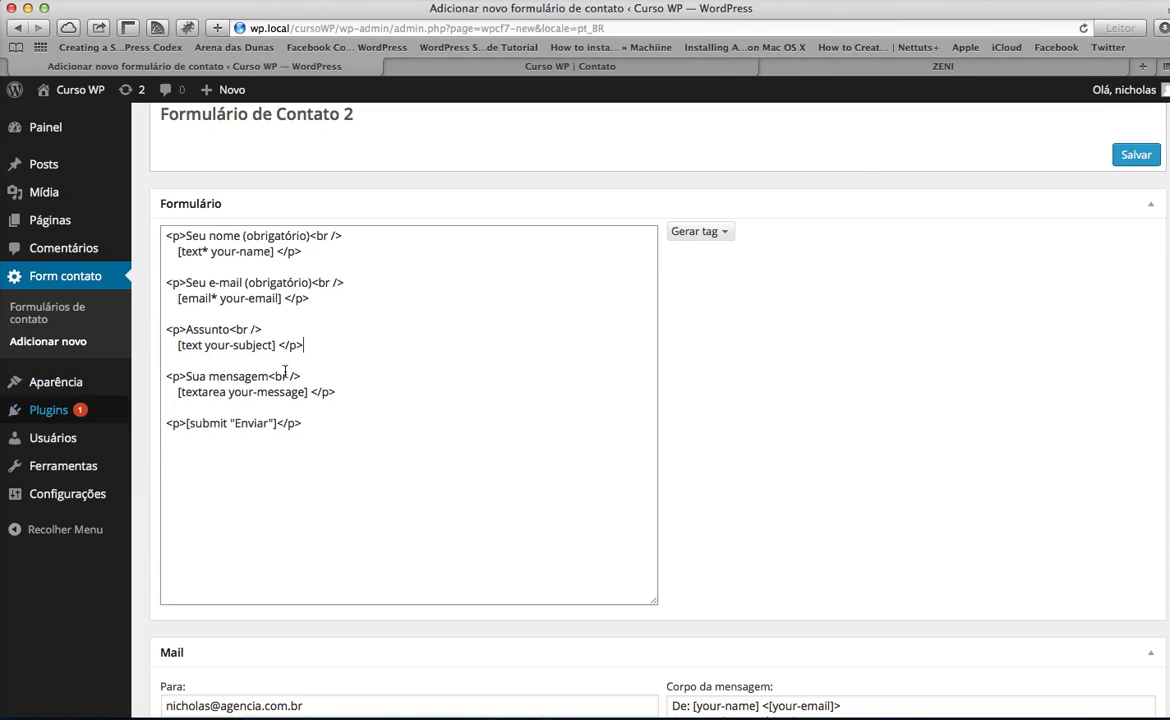
{"action": "left_click_drag", "start_coordinate": [163, 235], "coordinate": [368, 344]}
{"action": "left_click", "coordinate": [368, 344]}
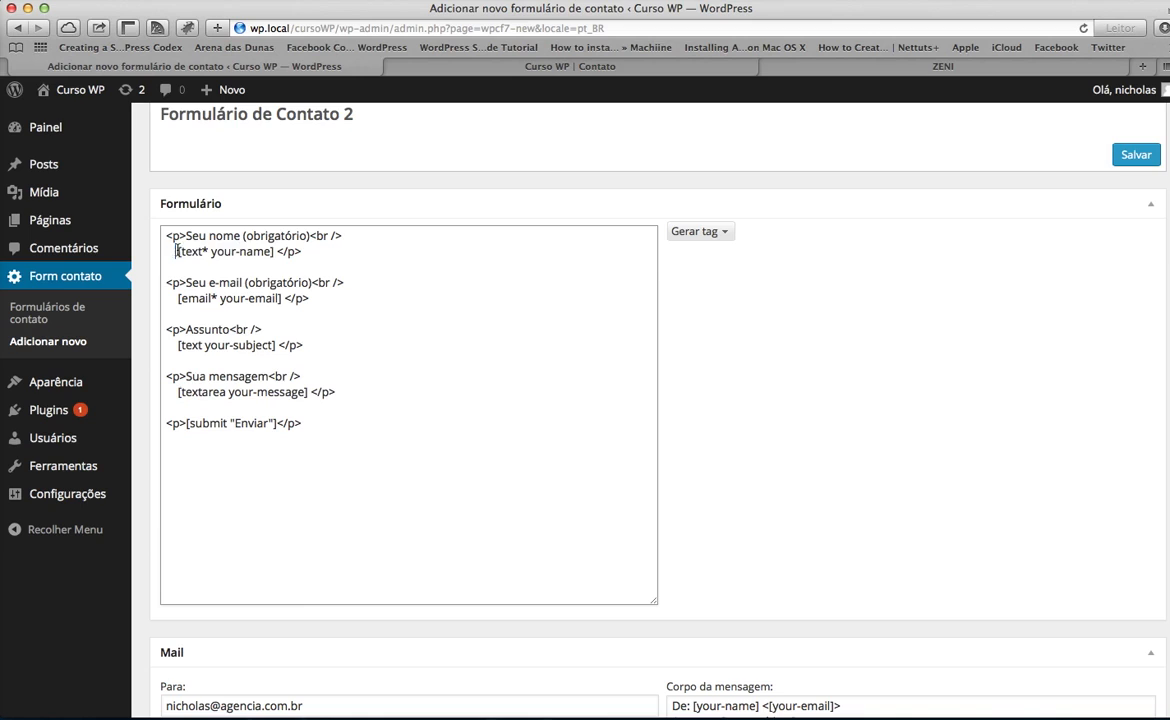
Examine each field tag in the form template, the required asterisk and field name, and the matching tags in the mail settings
{"action": "left_click_drag", "start_coordinate": [175, 251], "coordinate": [302, 252]}
{"action": "left_click_drag", "start_coordinate": [168, 298], "coordinate": [287, 298]}
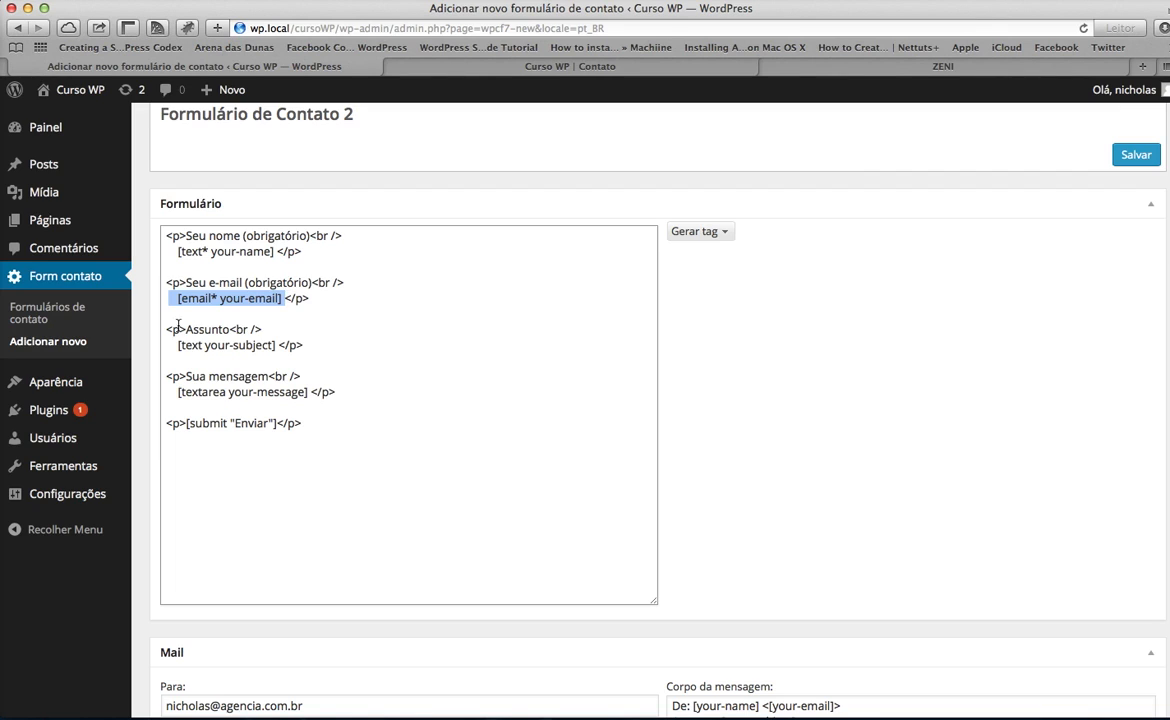
{"action": "left_click_drag", "start_coordinate": [164, 329], "coordinate": [323, 342]}
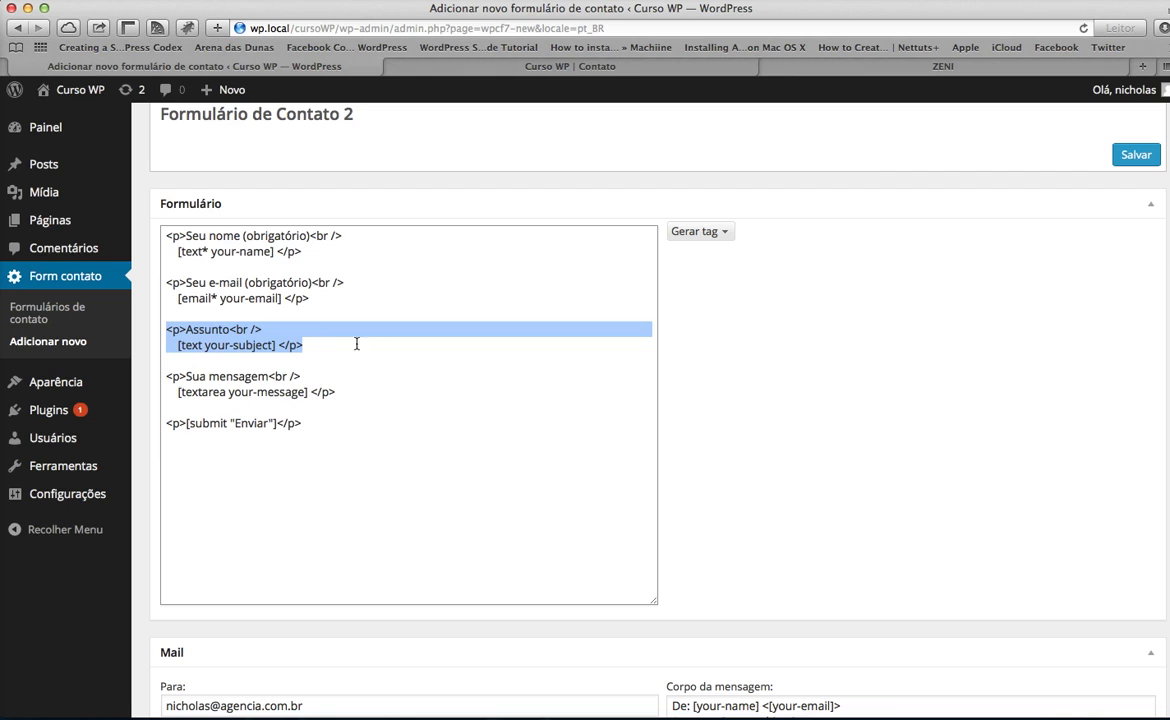
{"action": "left_click_drag", "start_coordinate": [338, 393], "coordinate": [166, 392]}
{"action": "left_click", "coordinate": [268, 393]}
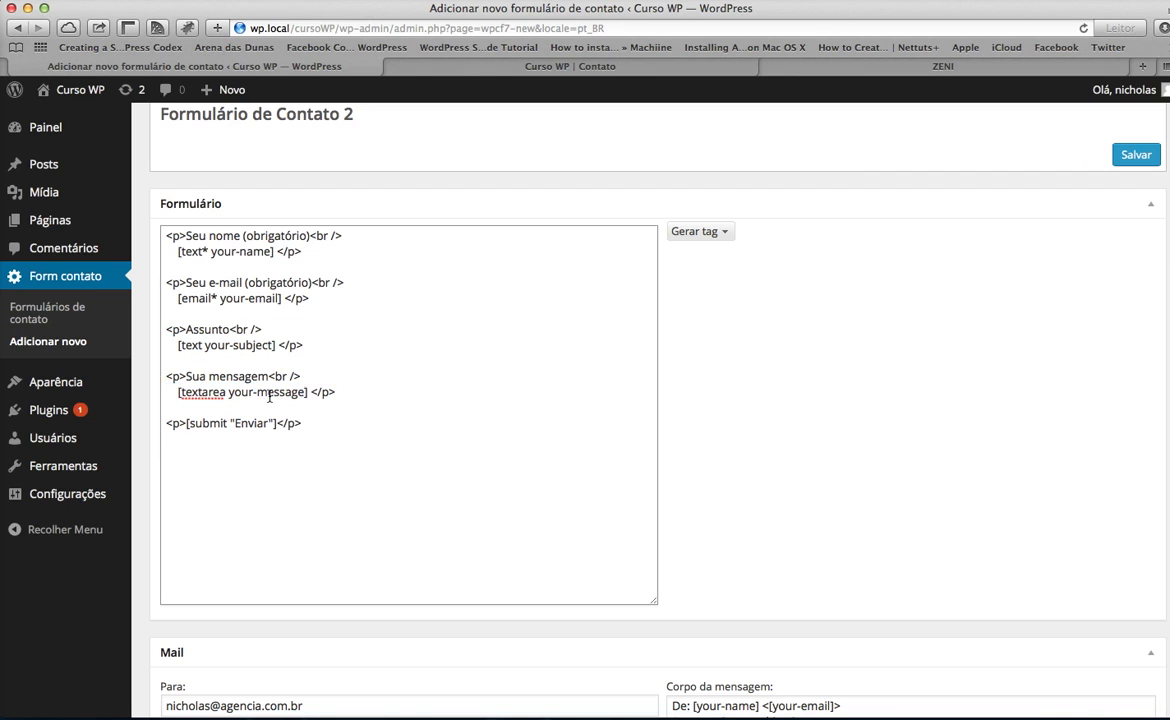
{"action": "left_click_drag", "start_coordinate": [277, 423], "coordinate": [192, 425]}
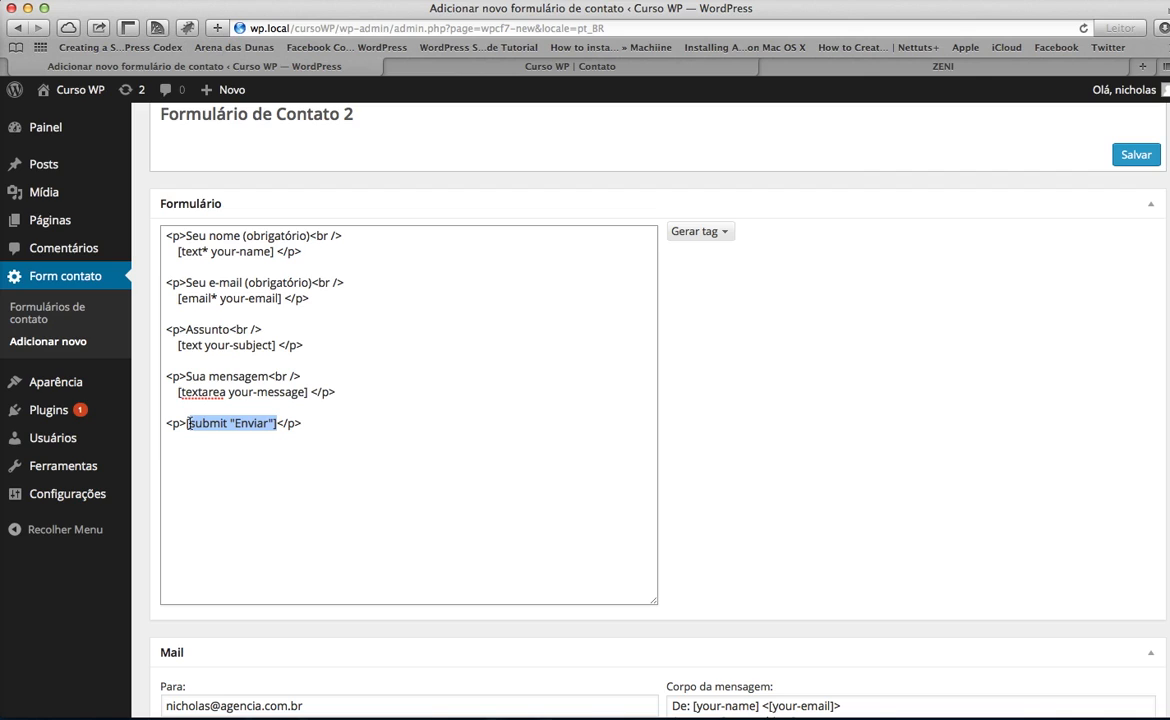
{"action": "left_click", "coordinate": [357, 383]}
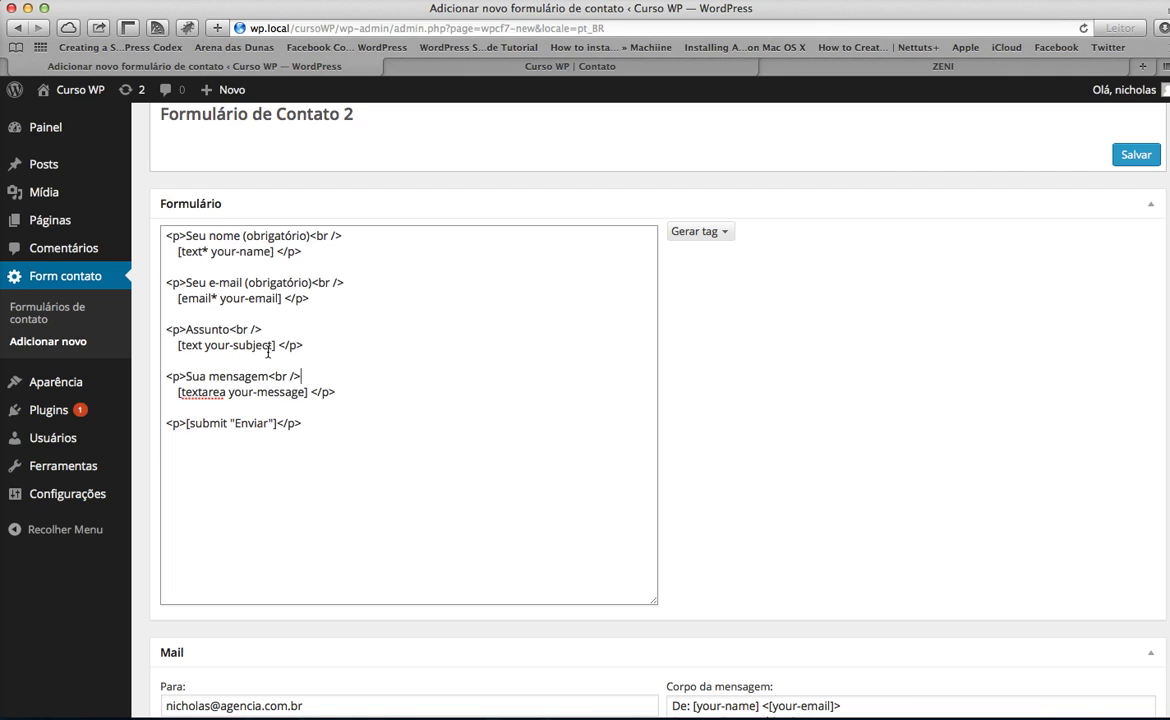
{"action": "left_click_drag", "start_coordinate": [179, 297], "coordinate": [281, 298]}
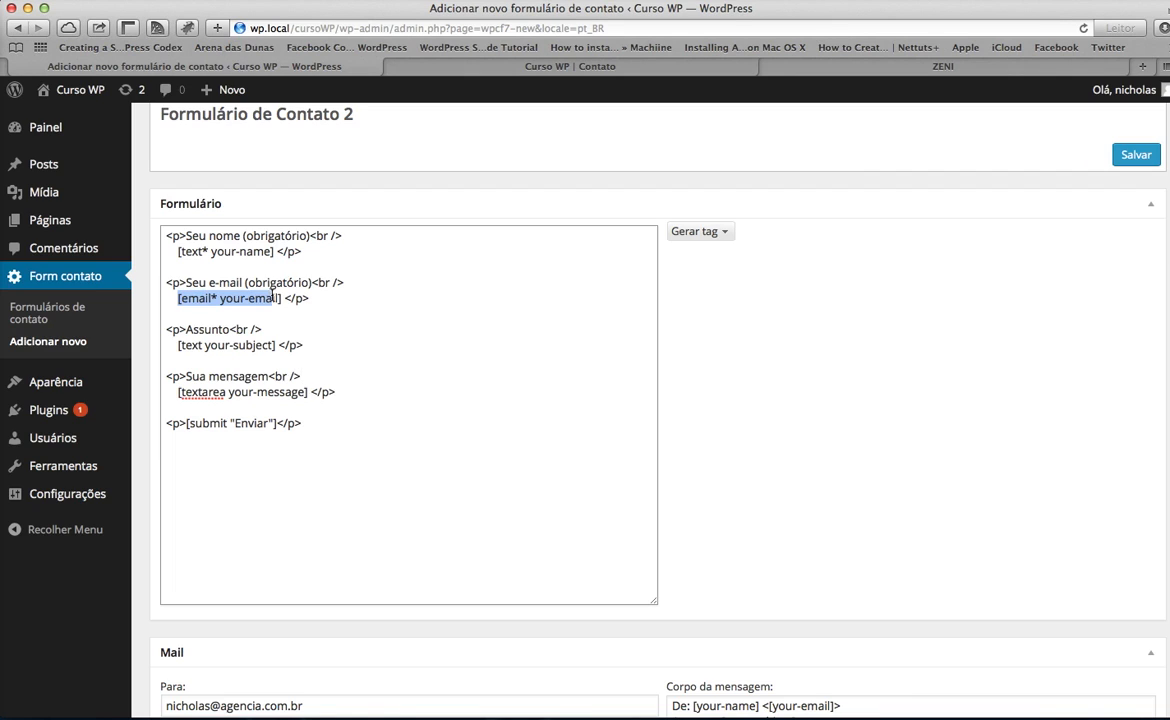
{"action": "left_click", "coordinate": [341, 354]}
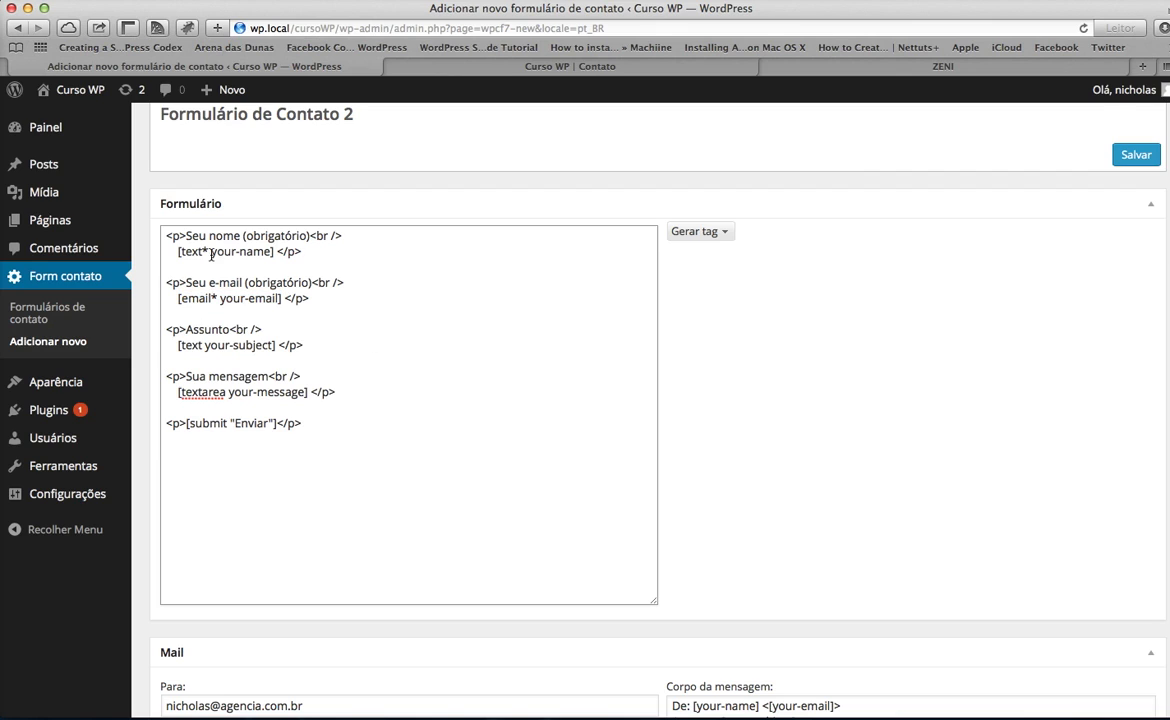
{"action": "left_click_drag", "start_coordinate": [204, 251], "coordinate": [209, 251]}
{"action": "left_click_drag", "start_coordinate": [211, 251], "coordinate": [270, 251]}
{"action": "scroll", "coordinate": [319, 306], "scroll_direction": "down", "scroll_amount": 5}
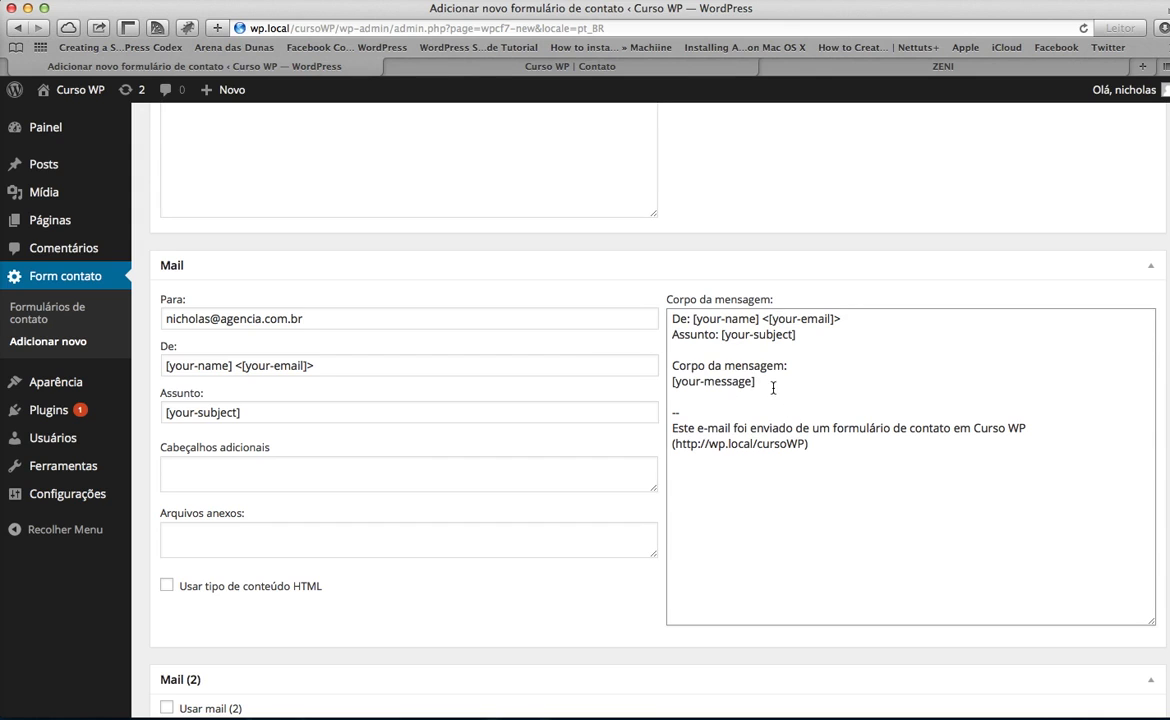
Generate a required phone number tag named "telefone" with the id "telefone_id"
{"action": "scroll", "coordinate": [773, 388], "scroll_direction": "up", "scroll_amount": 5}
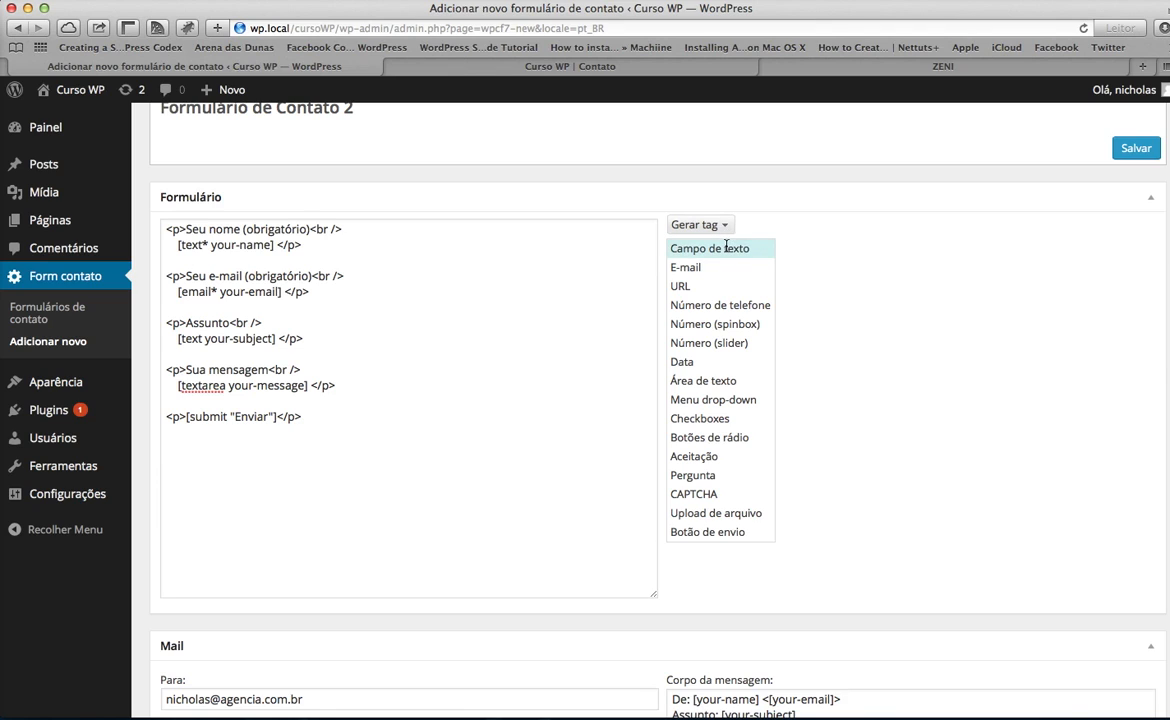
{"action": "left_click", "coordinate": [731, 306]}
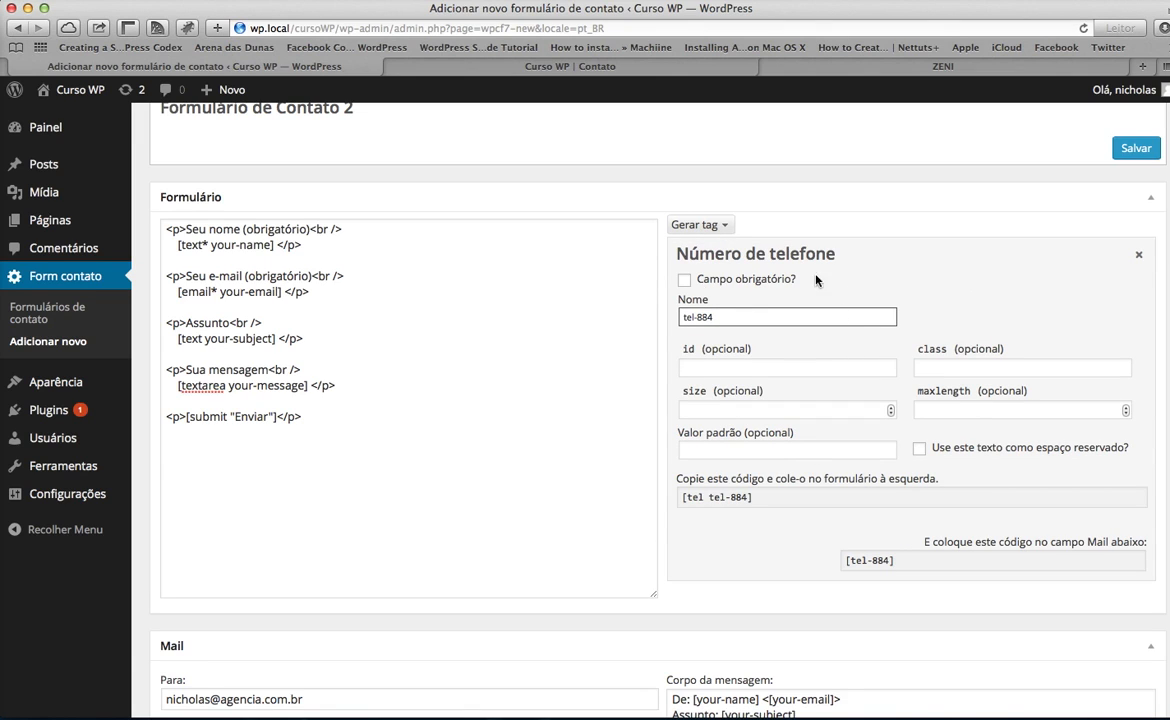
{"action": "left_click", "coordinate": [684, 281]}
{"action": "left_click_drag", "start_coordinate": [681, 317], "coordinate": [762, 319]}
{"action": "type", "text": "telefone"}
{"action": "left_click", "coordinate": [870, 369]}
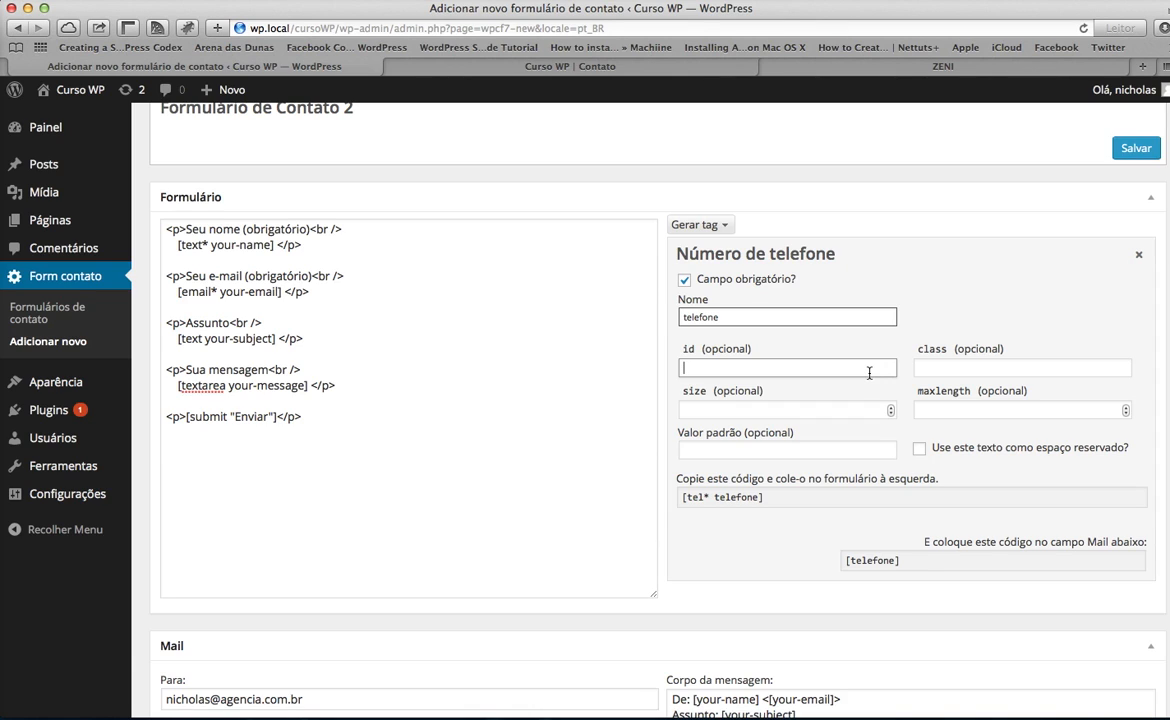
{"action": "type", "text": "telefone_id"}
{"action": "key", "text": "Tab"}
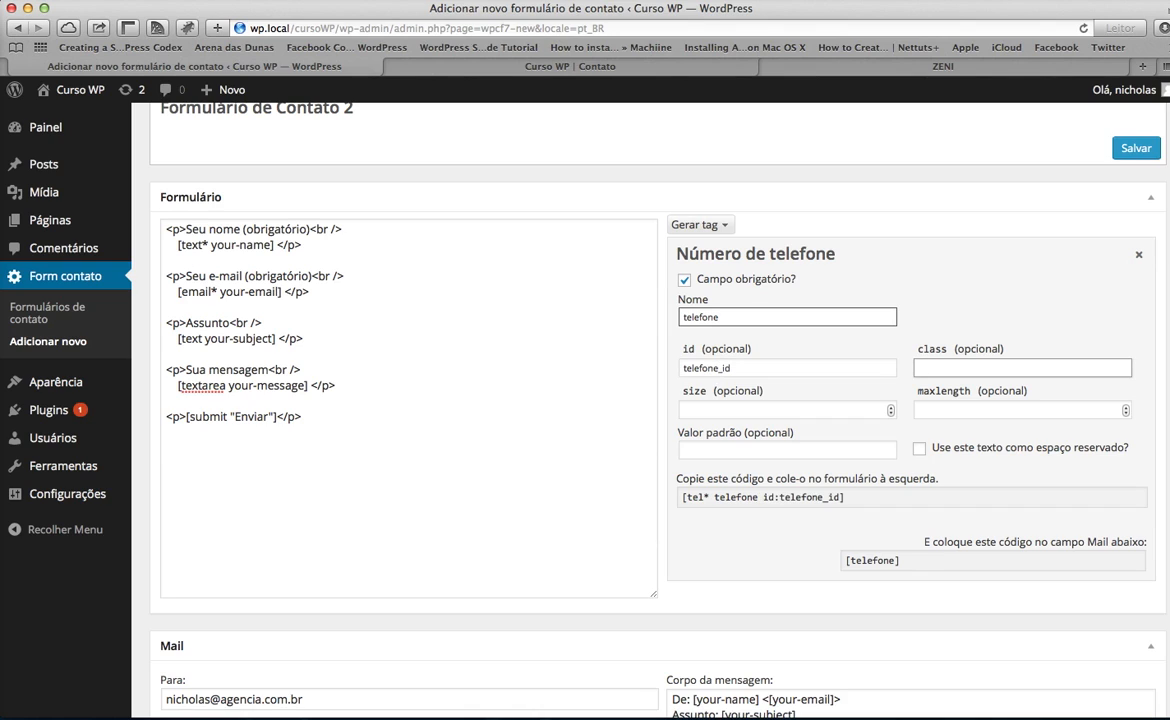
{"action": "type", "text": "pro"}
{"action": "key", "text": "BackSpace"}
{"action": "key", "text": "BackSpace"}
{"action": "key", "text": "BackSpace"}
{"action": "left_click", "coordinate": [886, 414]}
{"action": "left_click", "coordinate": [1039, 410]}
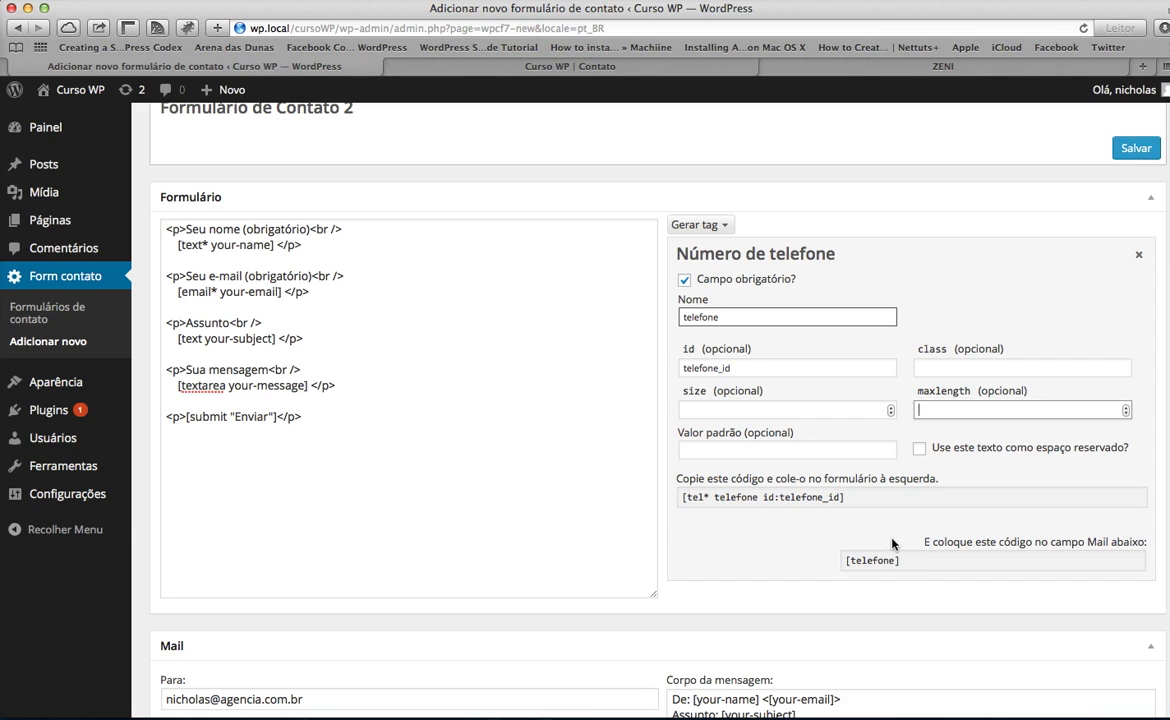
Copy the generated phone tag and add an empty <p></p> paragraph after the e-mail field in the form template
{"action": "left_click_drag", "start_coordinate": [846, 498], "coordinate": [684, 498]}
{"action": "key", "text": "super+c"}
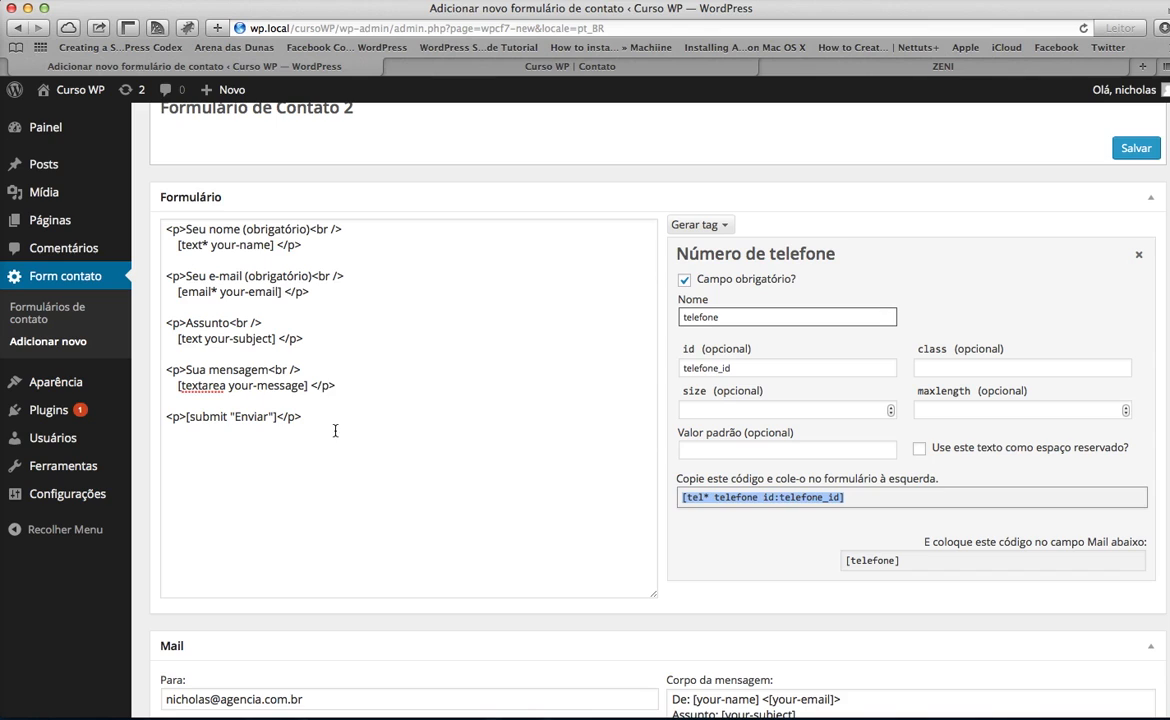
{"action": "left_click", "coordinate": [354, 389]}
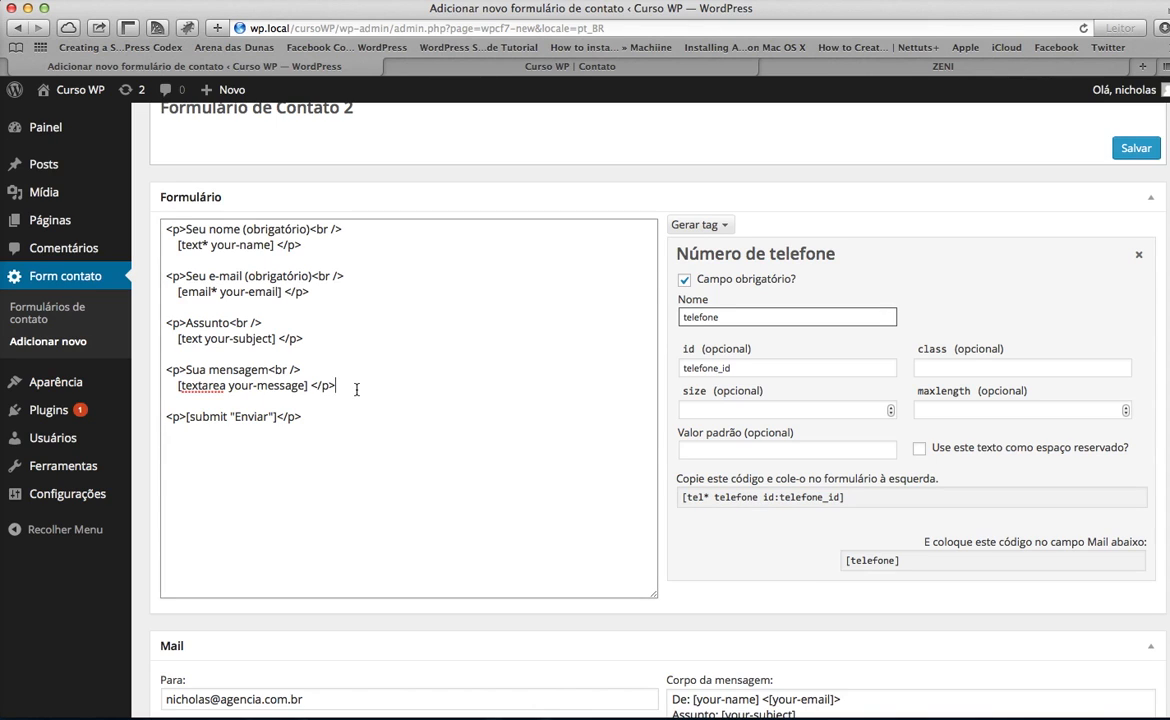
{"action": "left_click", "coordinate": [339, 336]}
{"action": "left_click", "coordinate": [332, 295]}
{"action": "key", "text": "Return"}
{"action": "key", "text": "Return"}
{"action": "type", "text": "<p></p>"}
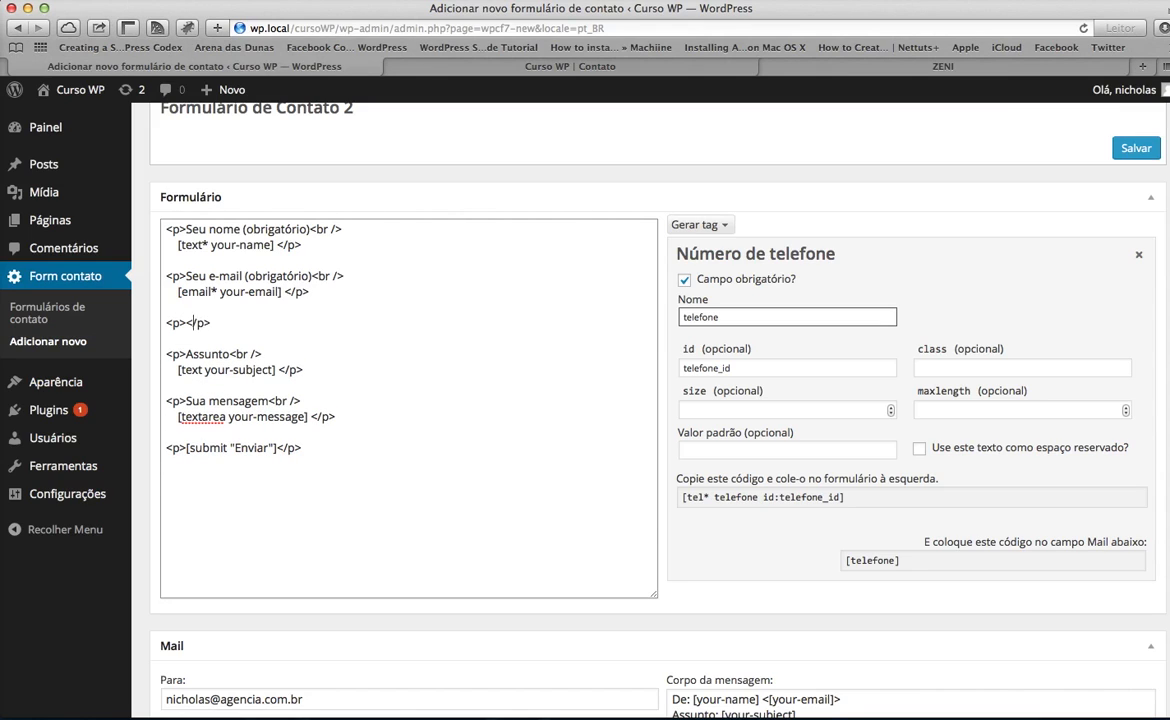
Label the new paragraph "Seu Telefone<br />" and break the line before its closing tag
{"action": "key", "text": "Left"}
{"action": "key", "text": "Left"}
{"action": "key", "text": "Left"}
{"action": "key", "text": "Left"}
{"action": "type", "text": "Seu Telefone<br />"}
{"action": "key", "text": "Return"}
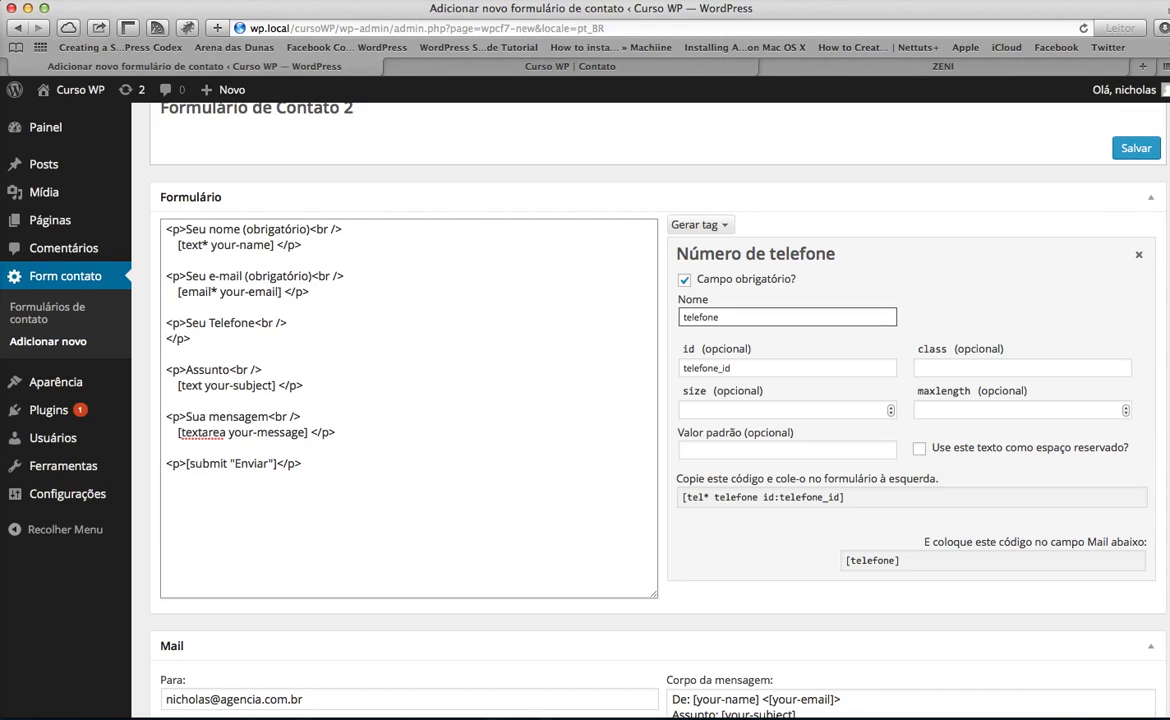
Insert the copied tag [tel* telefone id:telefone_id] under the "Seu Telefone" label and save the form
{"action": "key", "text": "Return"}
{"action": "key", "text": "Tab"}
{"action": "left_click", "coordinate": [224, 340]}
{"action": "key", "text": "super+v"}
{"action": "left_click_drag", "start_coordinate": [386, 348], "coordinate": [122, 338]}
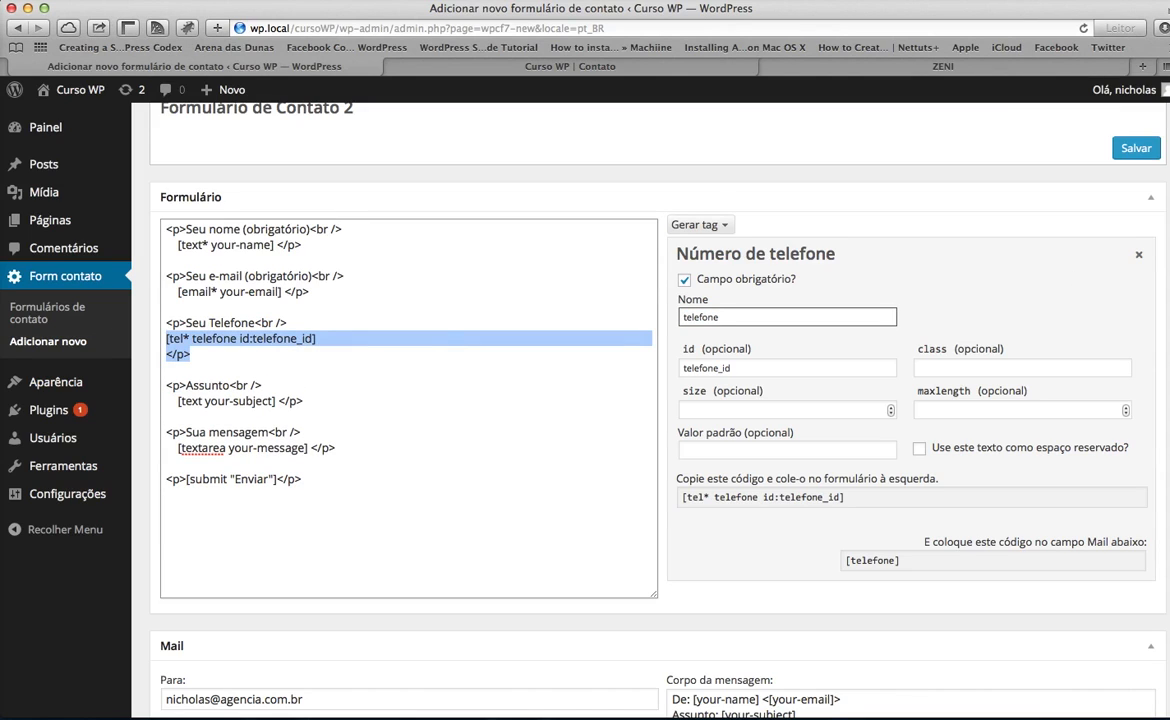
{"action": "left_click", "coordinate": [1136, 148]}
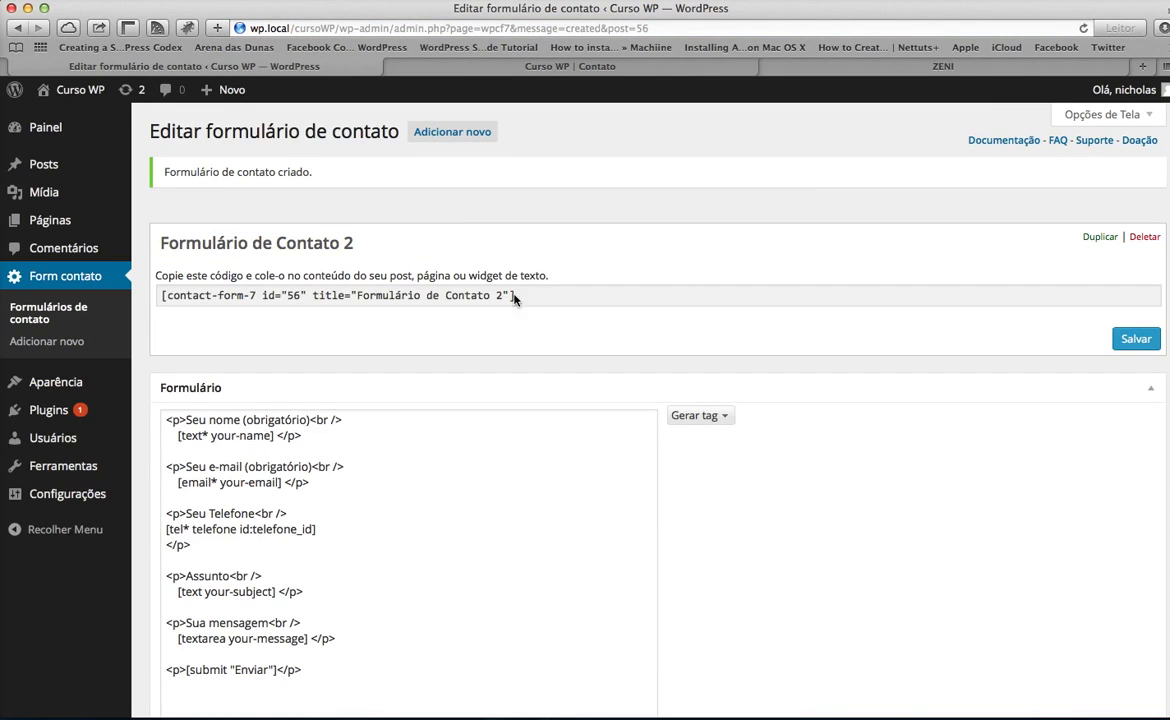
Copy the shortcode of Formulário de Contato 2 and open the Contato page for editing
{"action": "left_click", "coordinate": [449, 295]}
{"action": "left_click_drag", "start_coordinate": [516, 296], "coordinate": [160, 298]}
{"action": "key", "text": "super+c"}
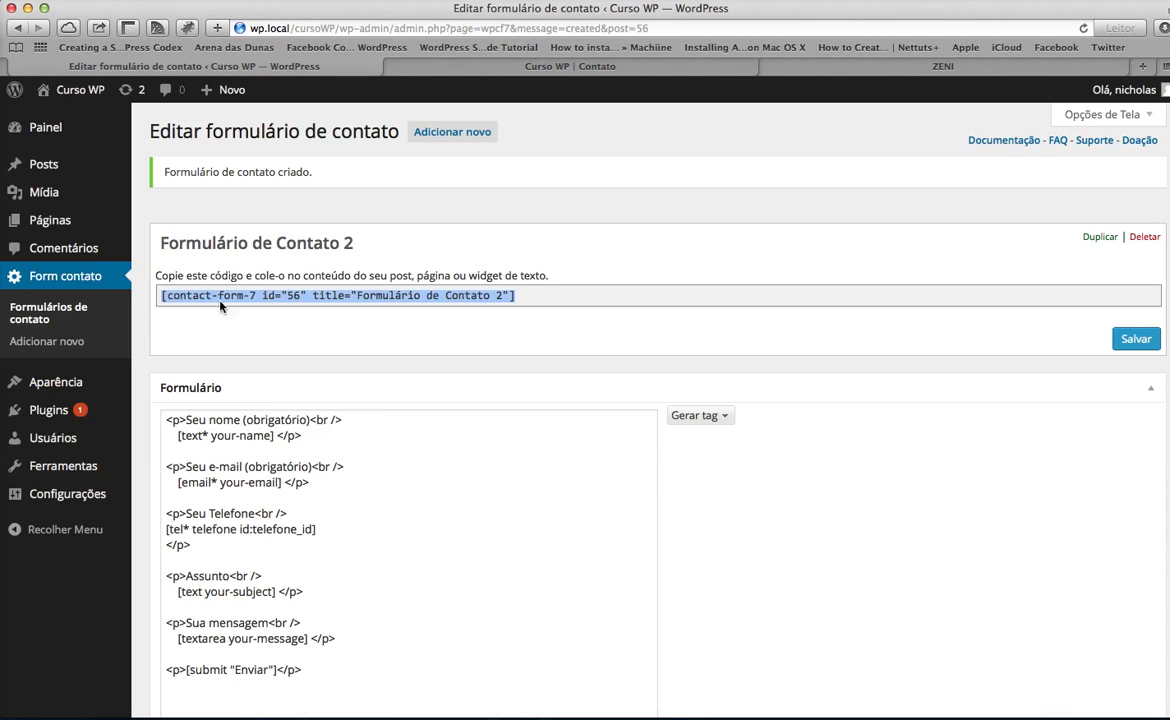
{"action": "left_click", "coordinate": [63, 229]}
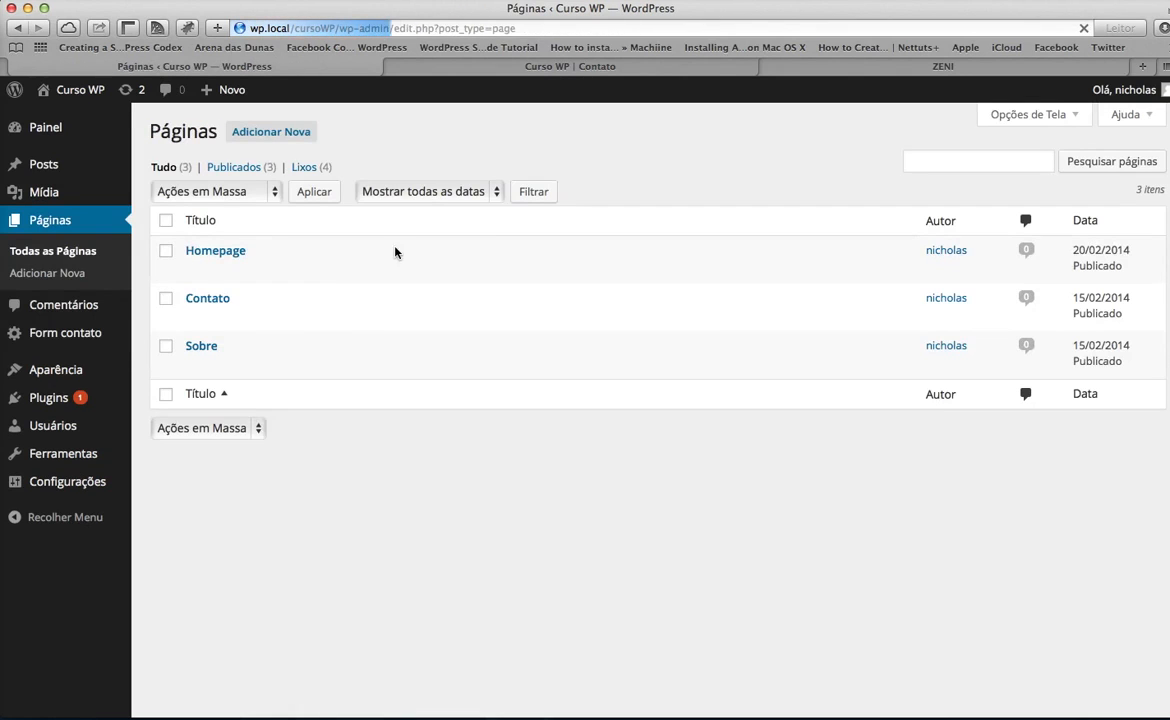
{"action": "left_click", "coordinate": [192, 299]}
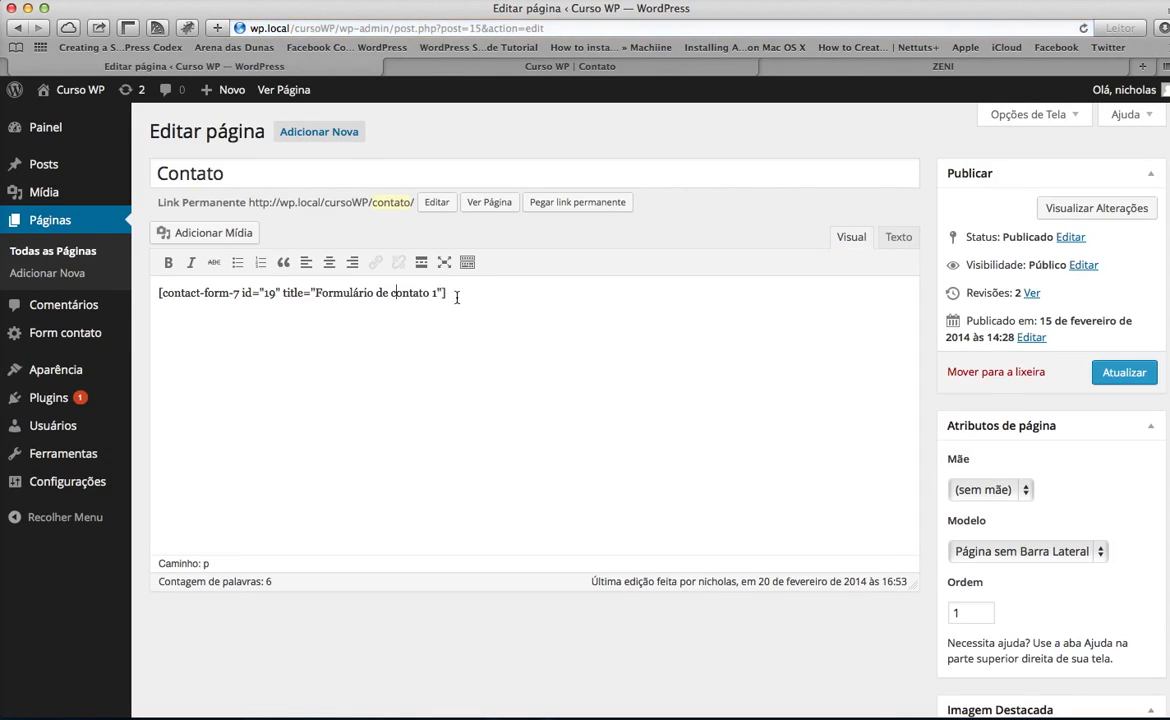
Replace the Contato page's content with the copied shortcode of Formulário de Contato 2 and update the page
{"action": "left_click_drag", "start_coordinate": [457, 297], "coordinate": [152, 293]}
{"action": "key", "text": "BackSpace"}
{"action": "key", "text": "super+v"}
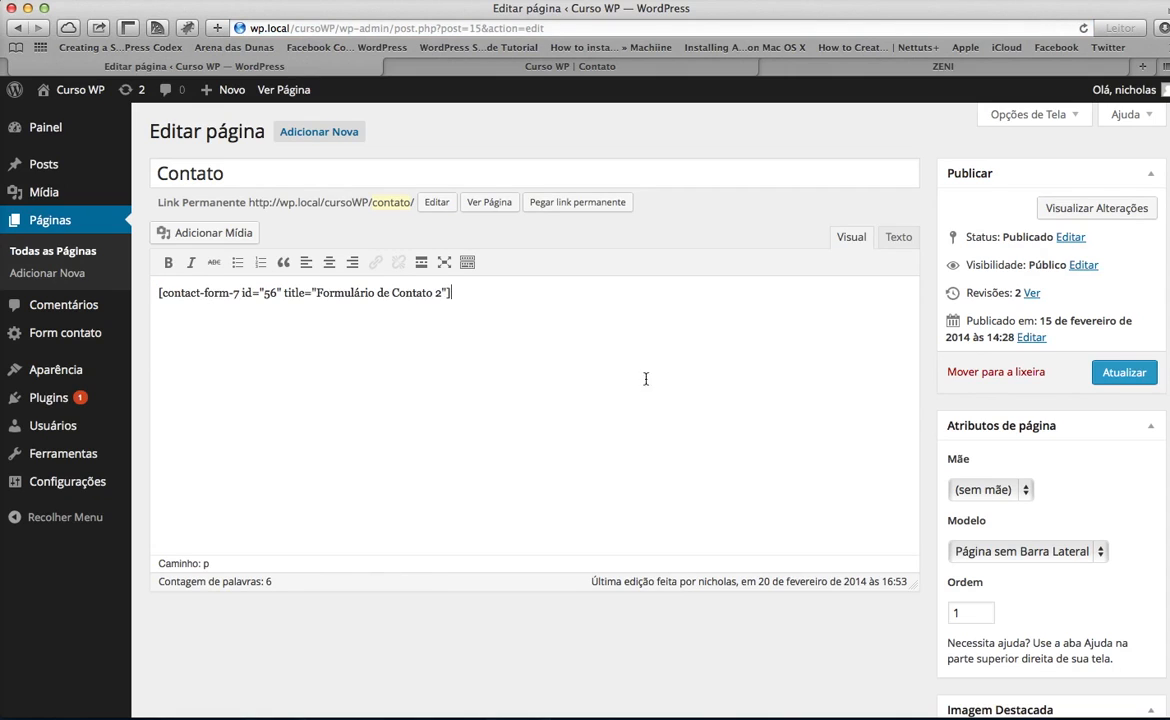
{"action": "left_click", "coordinate": [1124, 372]}
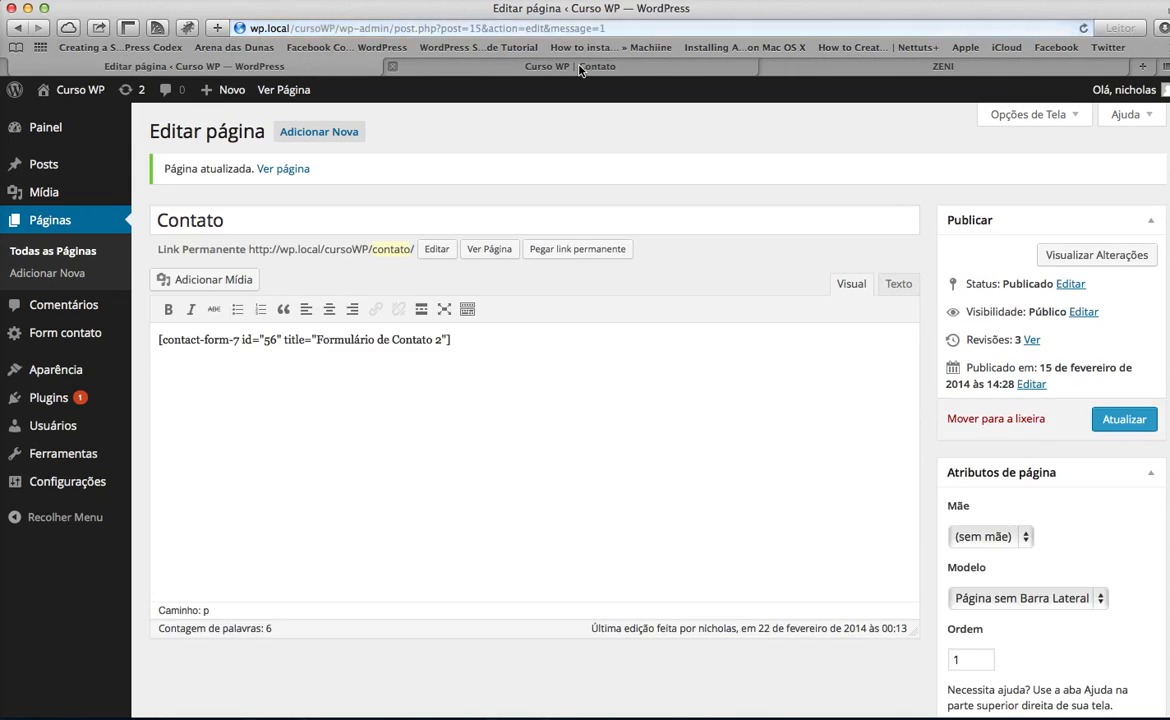
Reload the live Contato page and test the "Seu Telefone" field with trial digits, clearing them again
{"action": "left_click", "coordinate": [579, 67]}
{"action": "left_click", "coordinate": [1084, 30]}
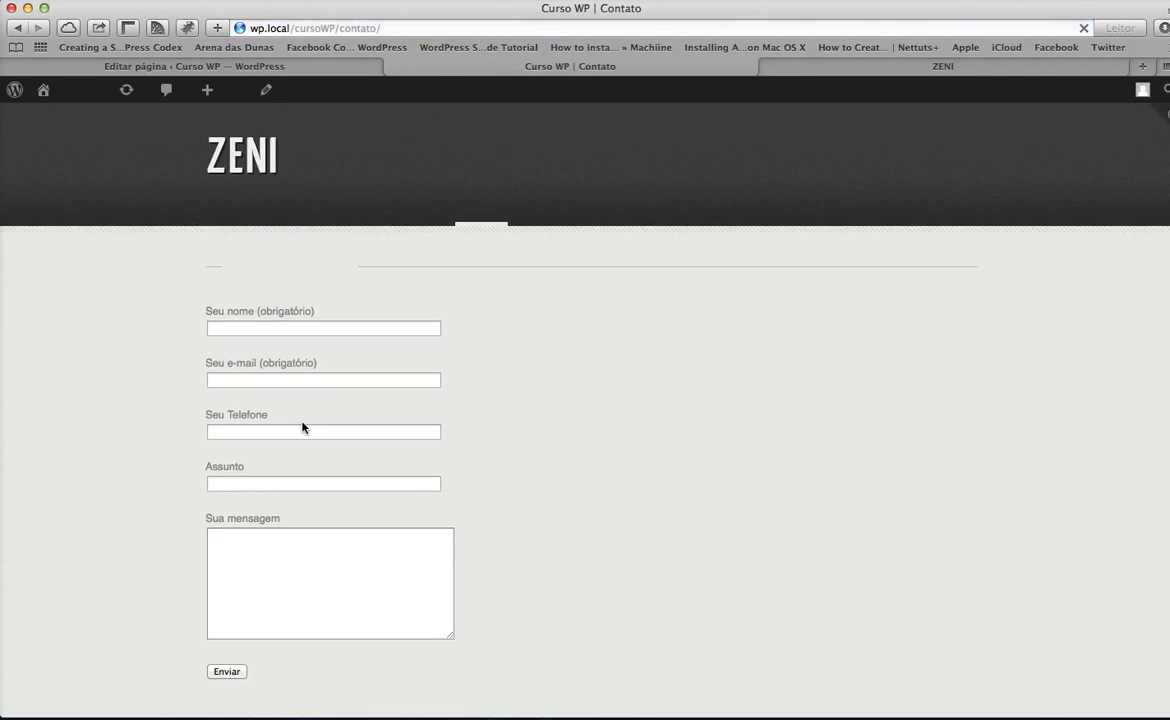
{"action": "left_click", "coordinate": [250, 378]}
{"action": "type", "text": "87"}
{"action": "key", "text": "BackSpace"}
{"action": "key", "text": "BackSpace"}
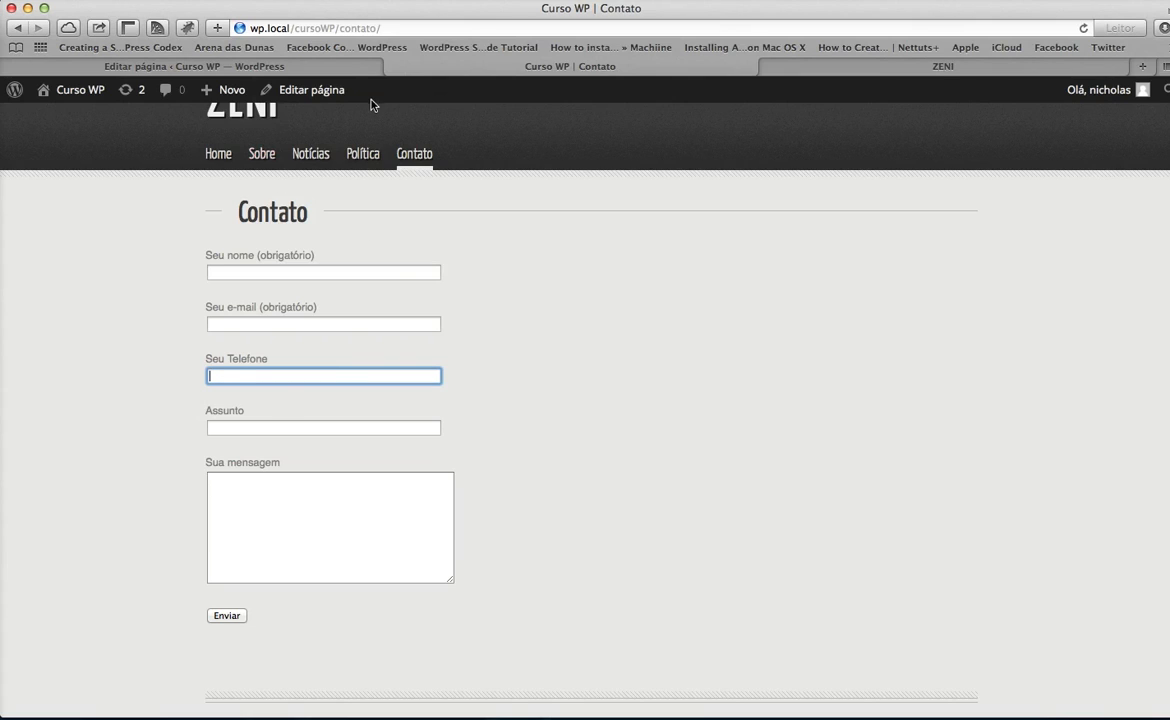
Return to the site administration and open the list of contact forms
{"action": "left_click", "coordinate": [343, 67]}
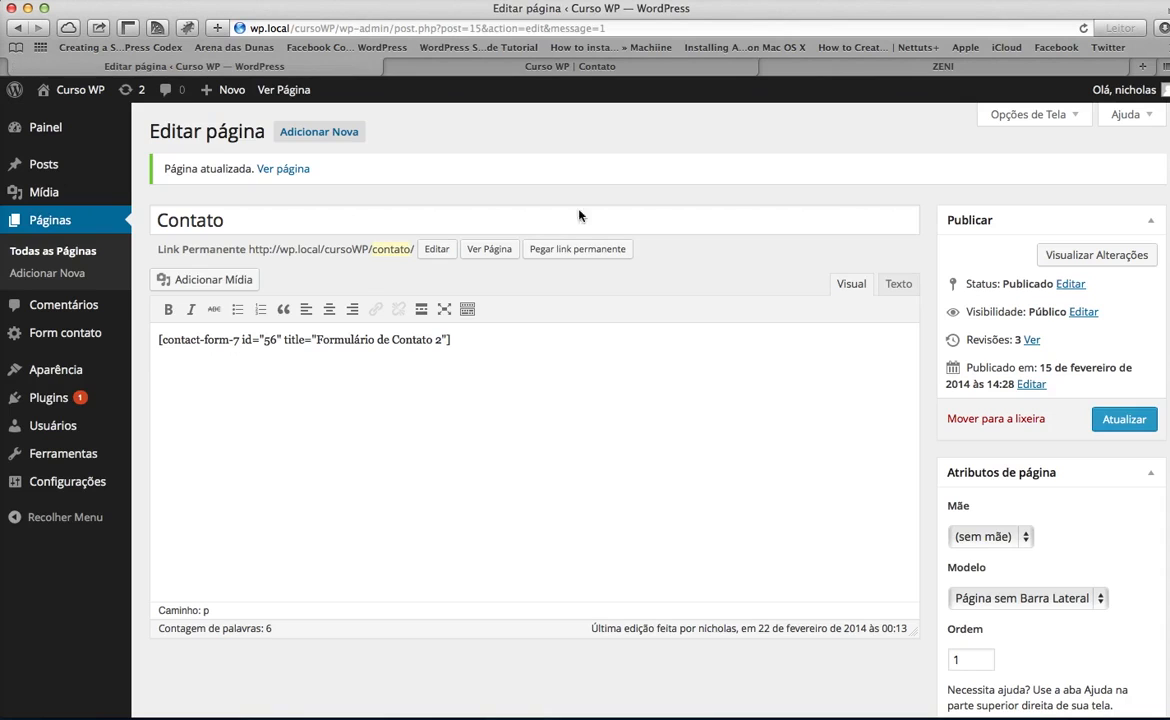
{"action": "mouse_move", "coordinate": [57, 378]}
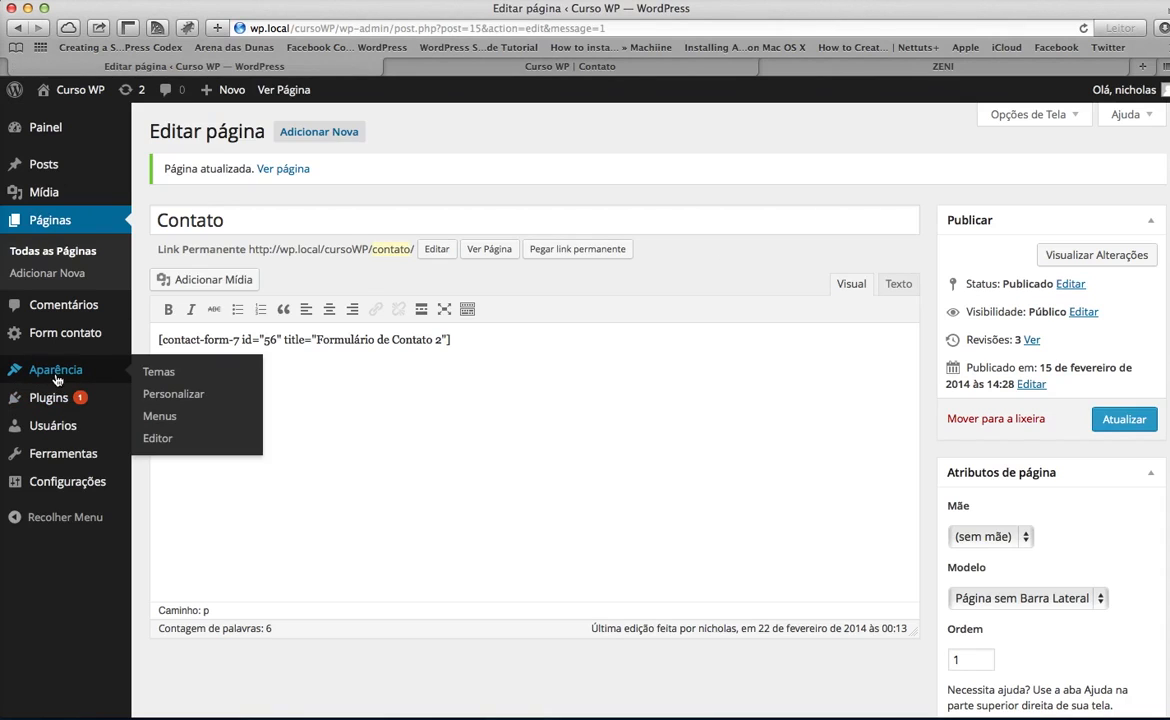
{"action": "left_click", "coordinate": [70, 335]}
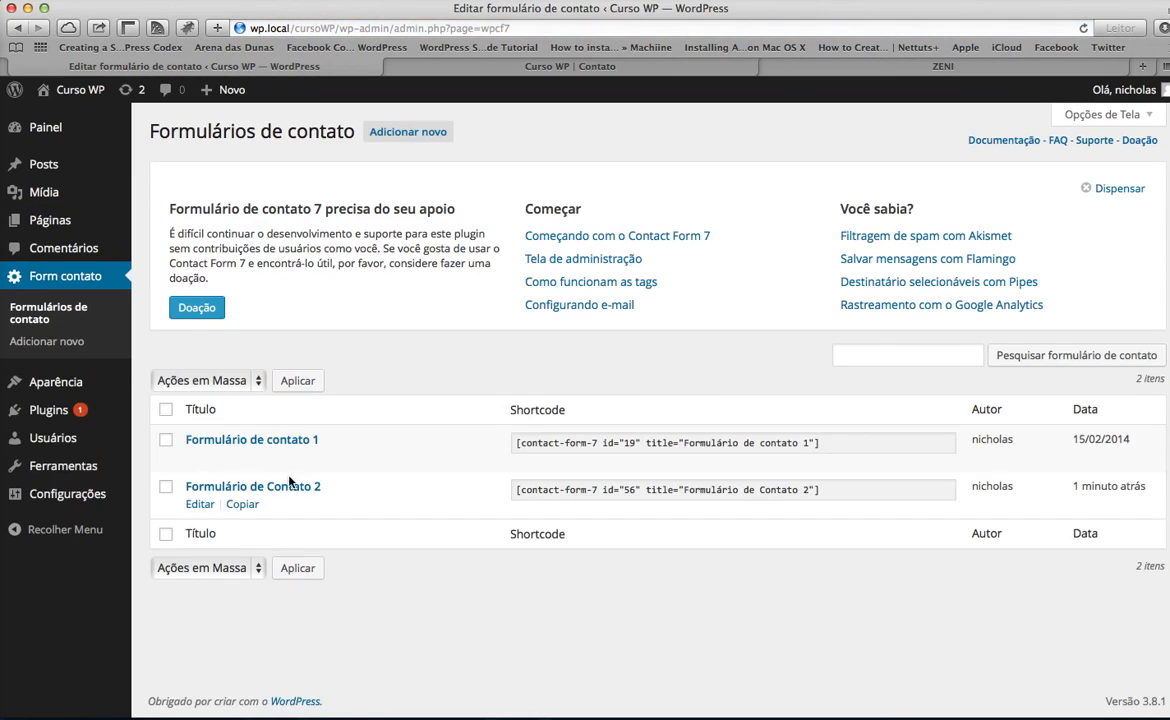
Open Formulário de Contato 2 for editing and bring up the tag generator's options for a URL field
{"action": "left_click", "coordinate": [290, 486]}
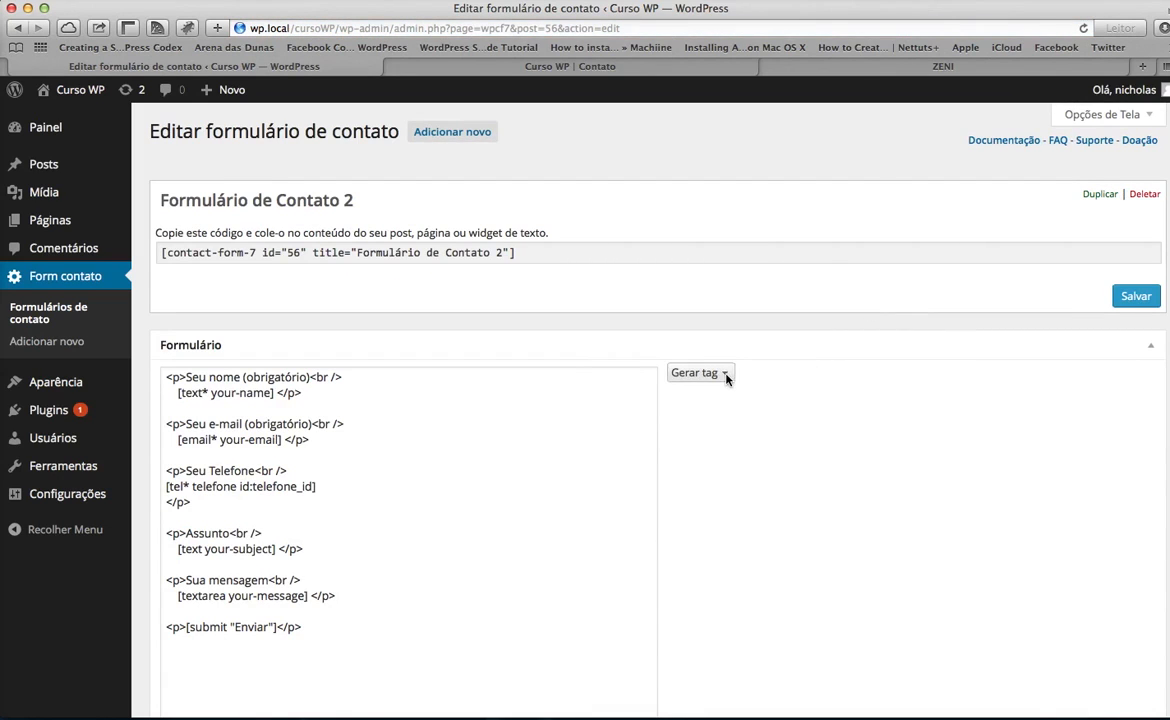
{"action": "left_click", "coordinate": [726, 374]}
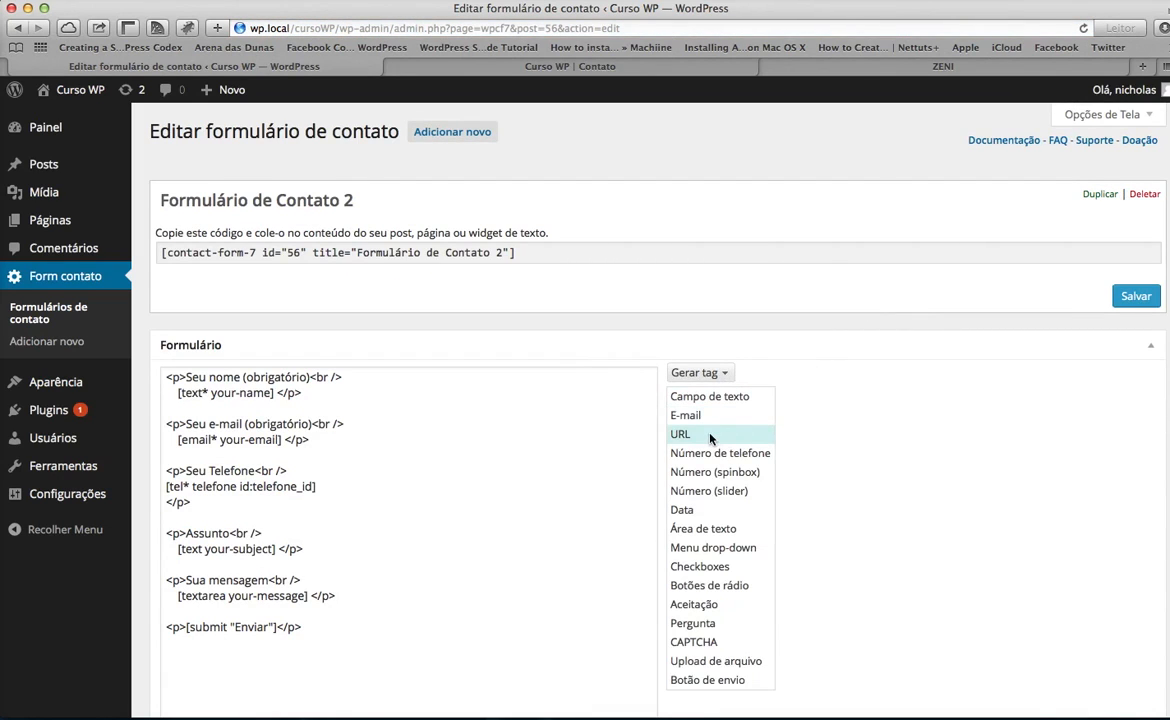
{"action": "left_click", "coordinate": [710, 434]}
{"action": "scroll", "coordinate": [800, 450], "scroll_direction": "down", "scroll_amount": 3}
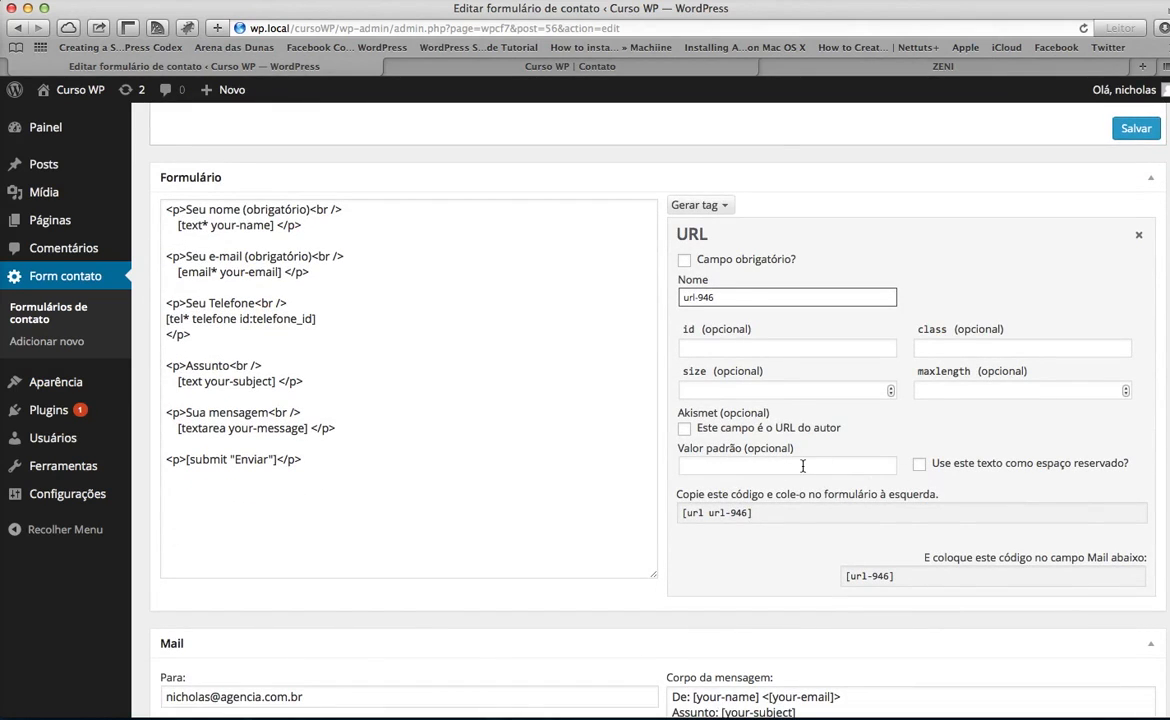
Generate a Data tag with the default options and copy its form code
{"action": "left_click", "coordinate": [700, 205]}
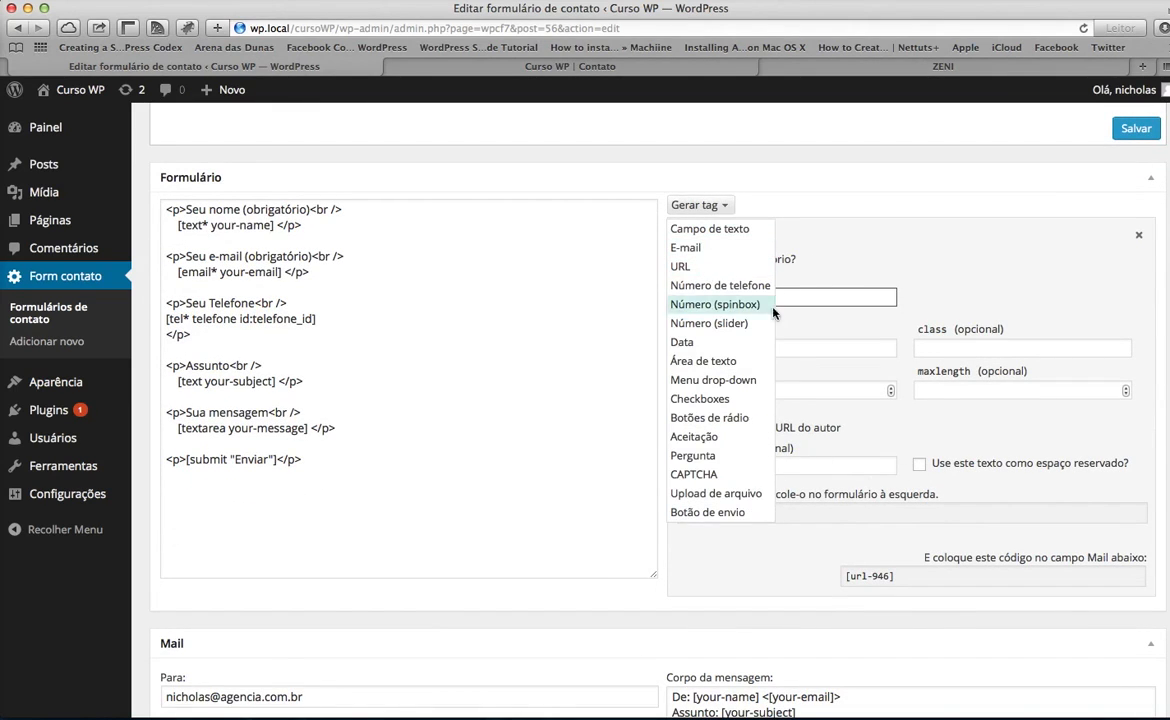
{"action": "left_click", "coordinate": [686, 342]}
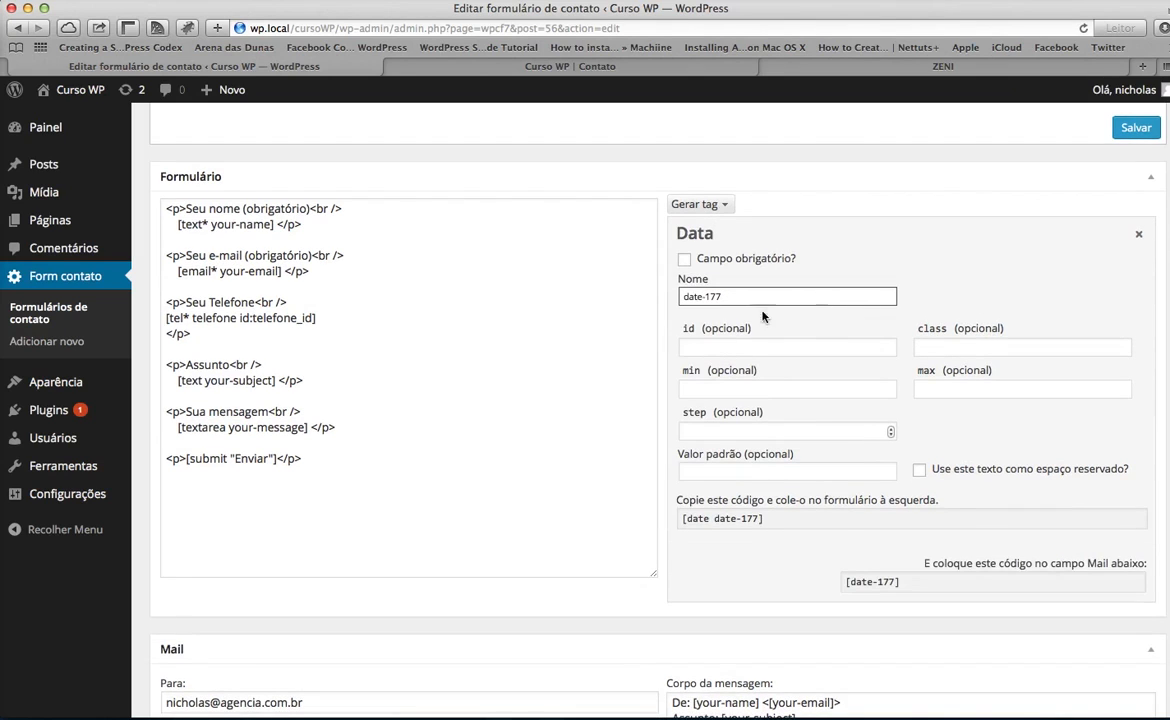
{"action": "left_click_drag", "start_coordinate": [815, 517], "coordinate": [684, 519]}
{"action": "key", "text": "super+c"}
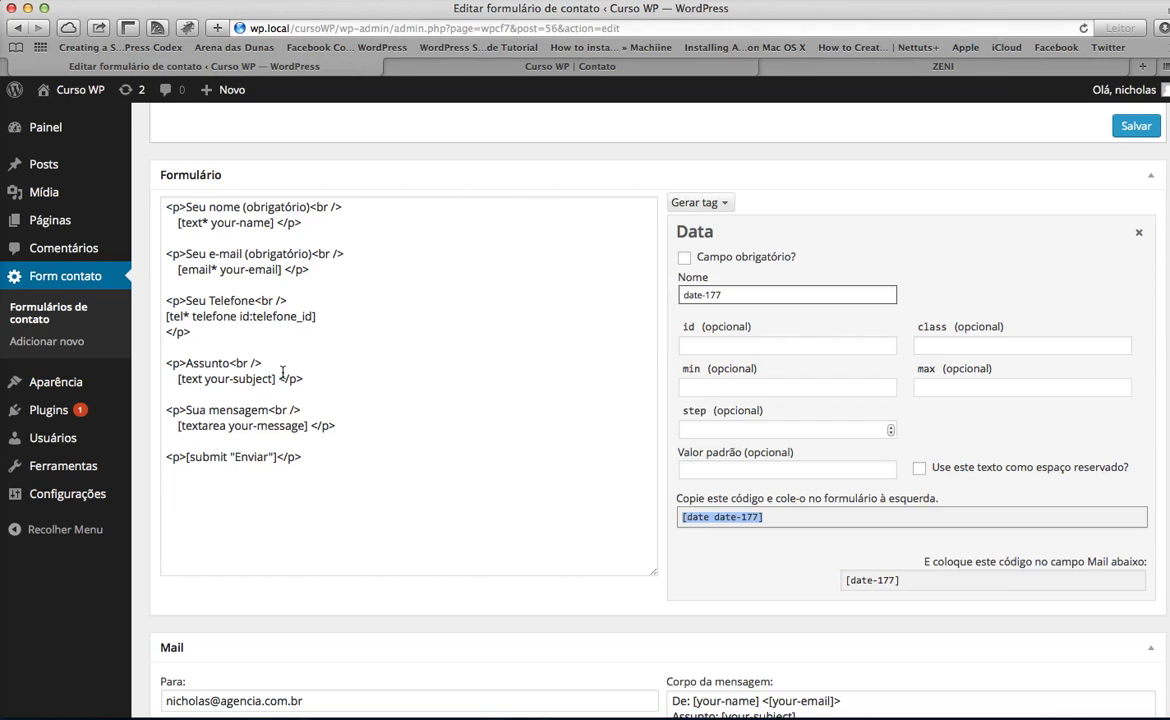
Add a paragraph reading "<p>Data> <br />" with a closing </p> between the Seu Telefone and Assunto fields in the form template
{"action": "left_click", "coordinate": [262, 348]}
{"action": "key", "text": "super+v"}
{"action": "key", "text": "super+z"}
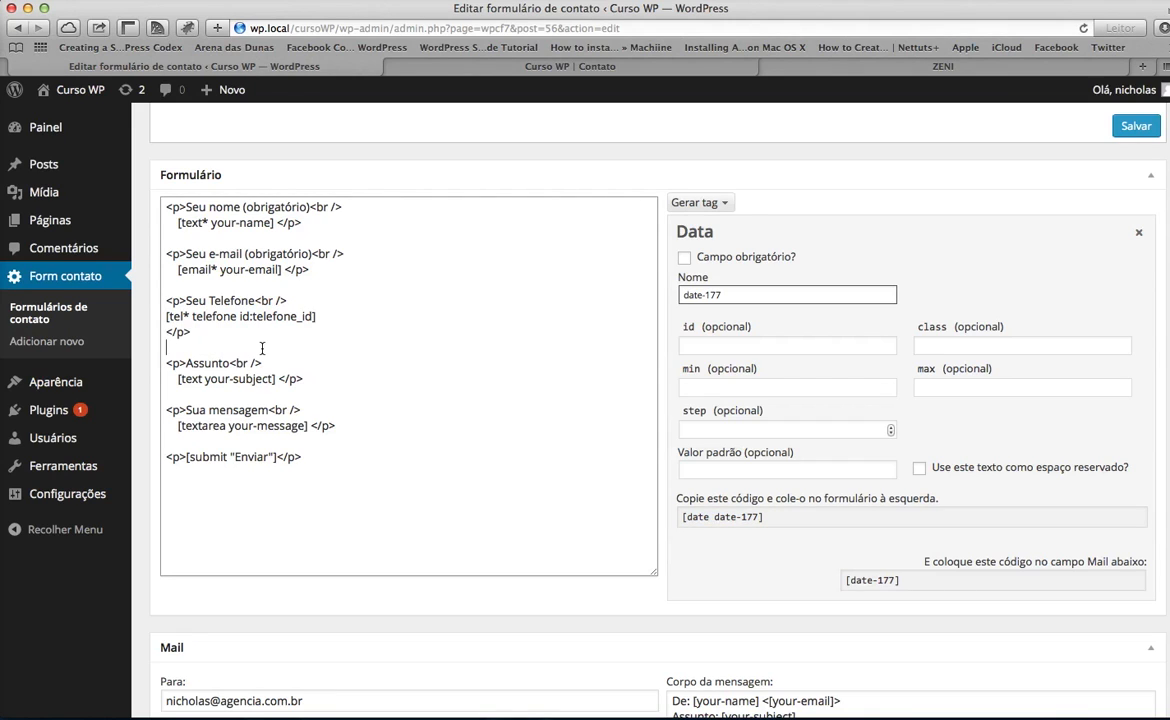
{"action": "type", "text": "<p><"}
{"action": "type", "text": "/p>"}
{"action": "type", "text": "Data> <br />"}
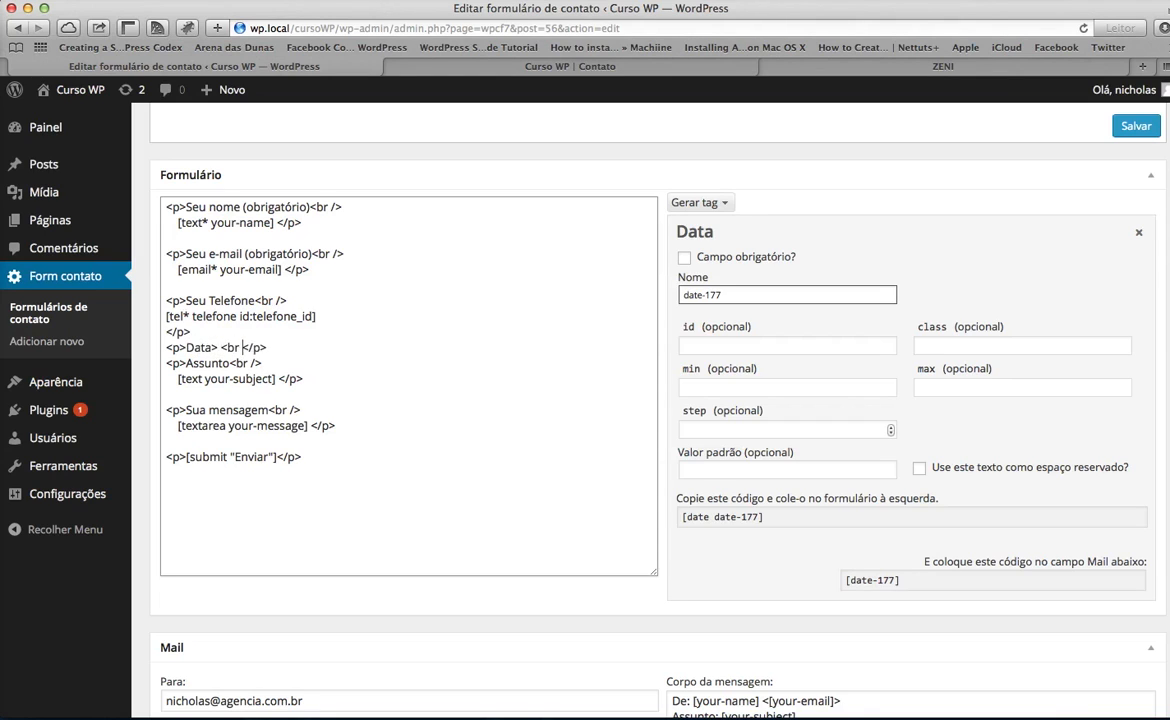
{"action": "key", "text": "Return"}
{"action": "key", "text": "Return"}
{"action": "key", "text": "Tab"}
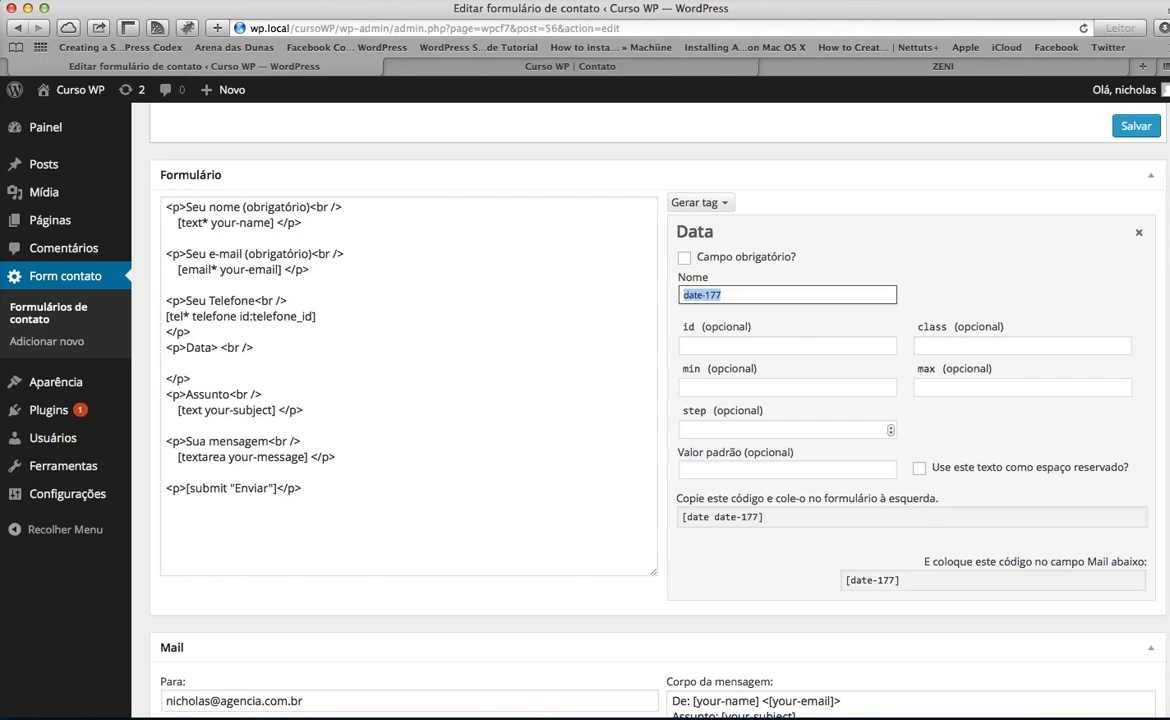
Insert the copied [date date-177] tag inside the Data paragraph and save the form
{"action": "scroll", "coordinate": [650, 400], "scroll_direction": "down", "scroll_amount": 1}
{"action": "left_click", "coordinate": [220, 362]}
{"action": "key", "text": "super+v"}
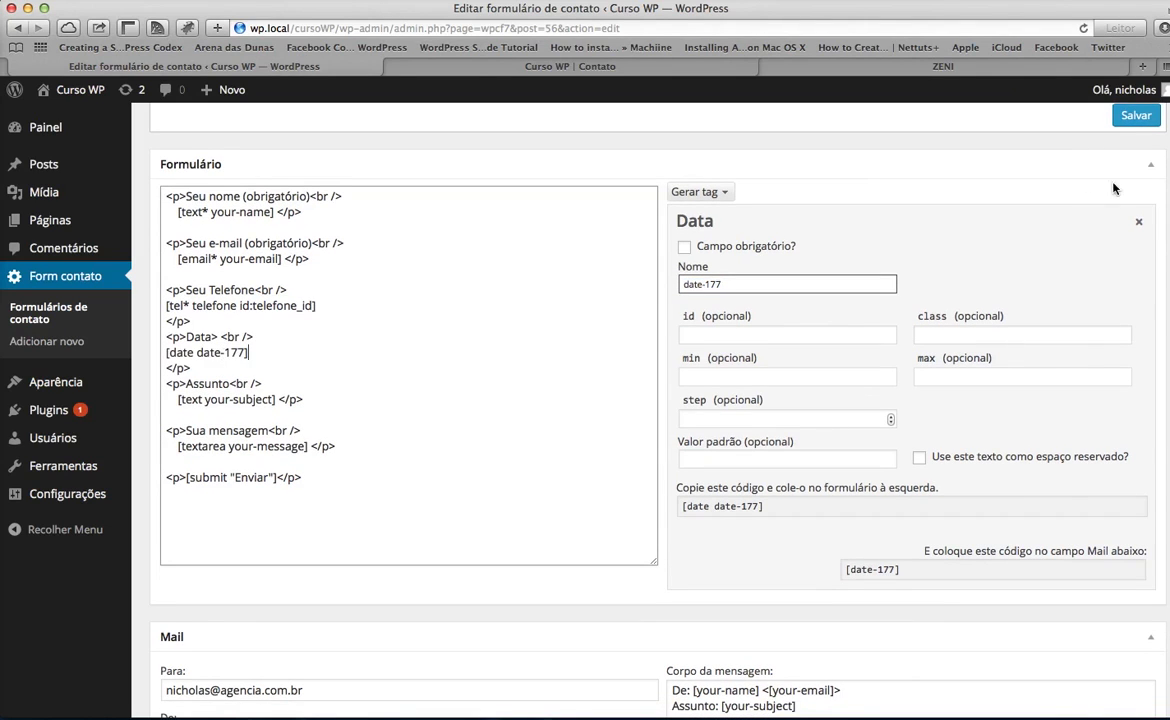
{"action": "left_click", "coordinate": [1135, 117]}
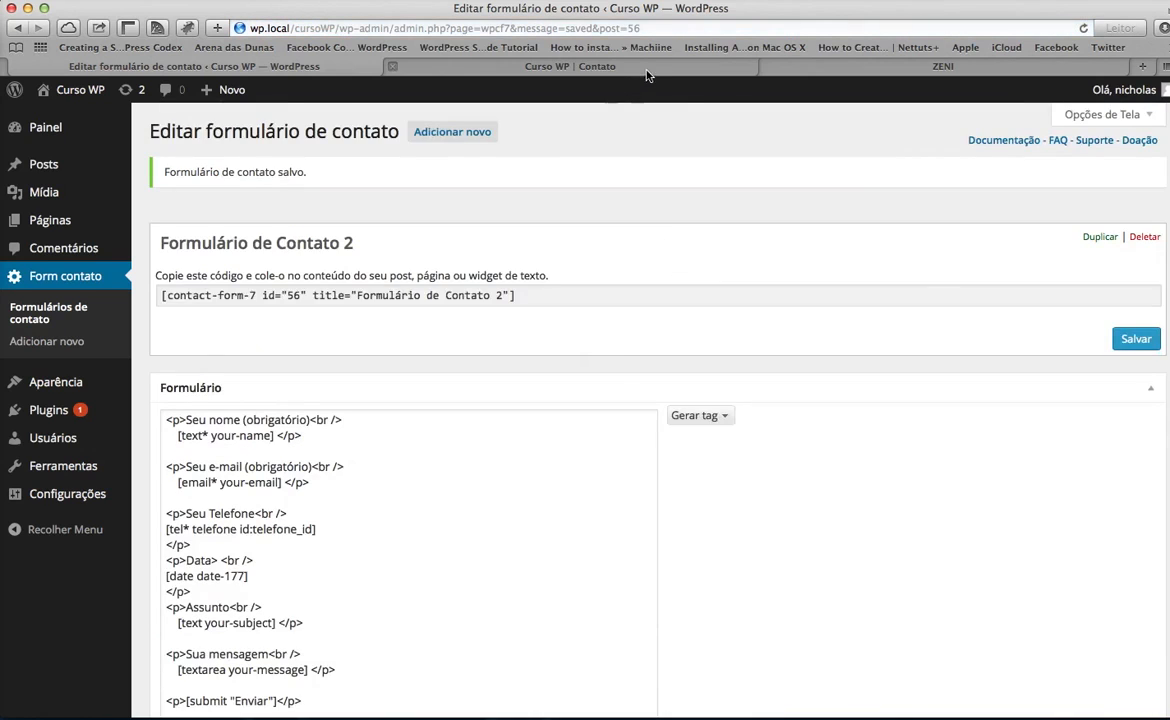
Reload the live Contato page and check the new date field
{"action": "left_click", "coordinate": [646, 68]}
{"action": "left_click", "coordinate": [1083, 28]}
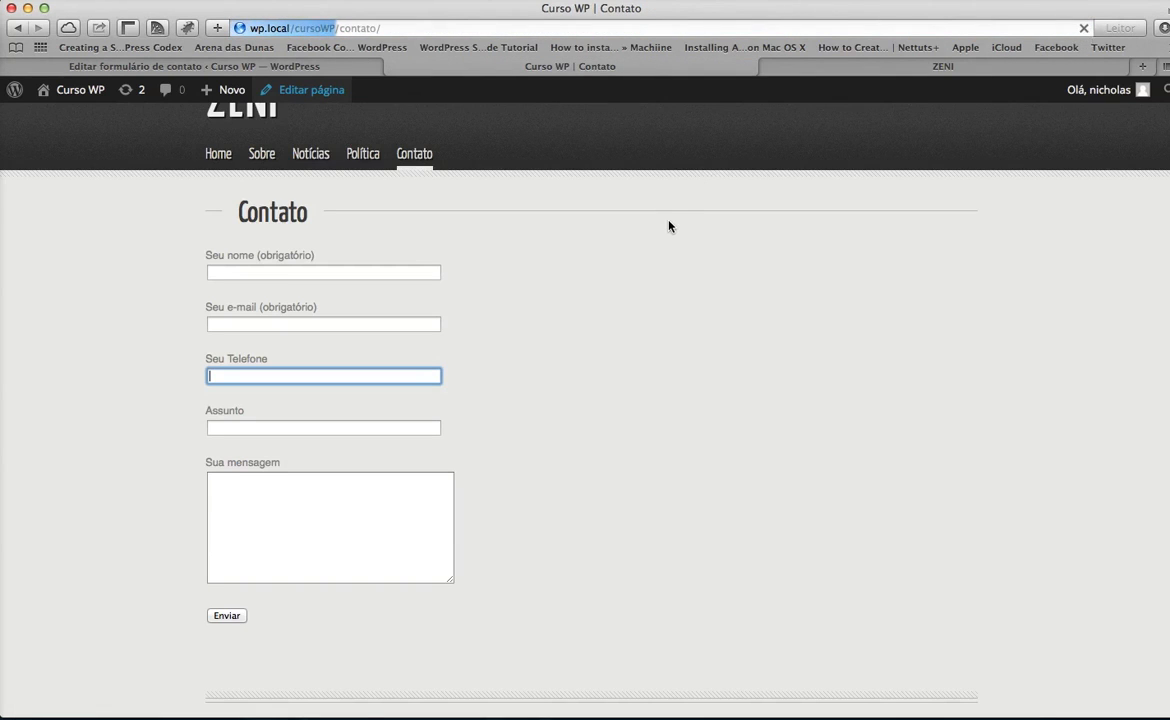
{"action": "left_click", "coordinate": [260, 428]}
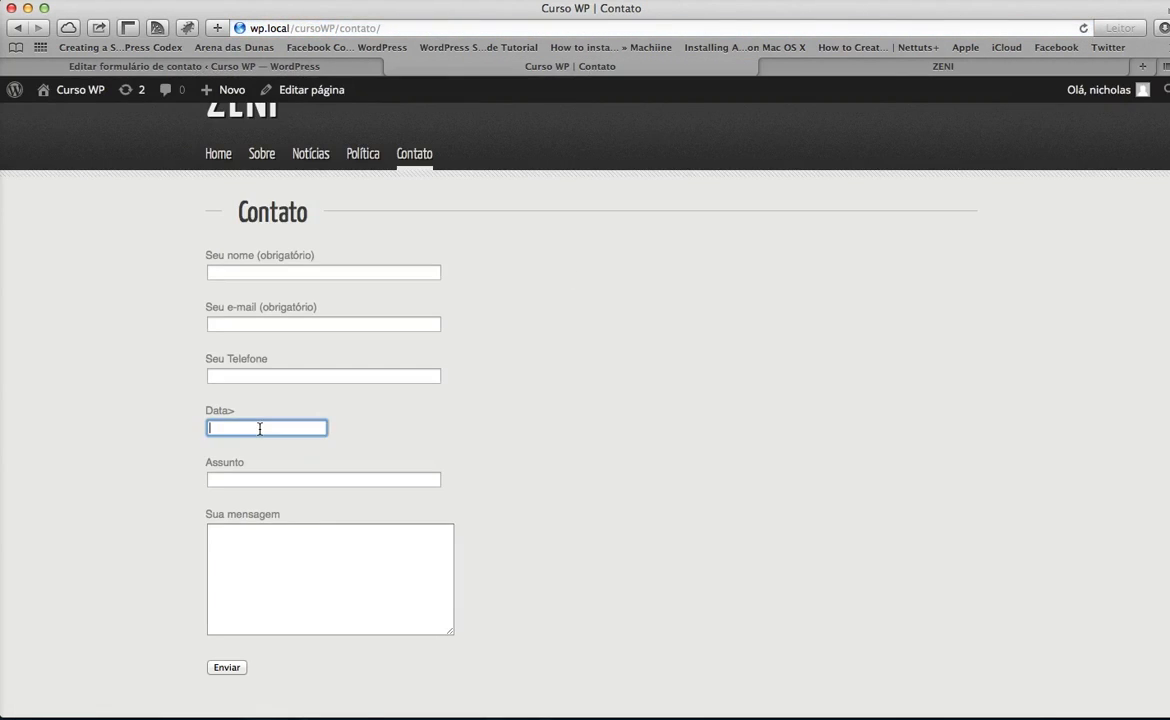
Remove the stray ">" after the Data label in Formulário de Contato 2's template and save the form
{"action": "left_click", "coordinate": [213, 68]}
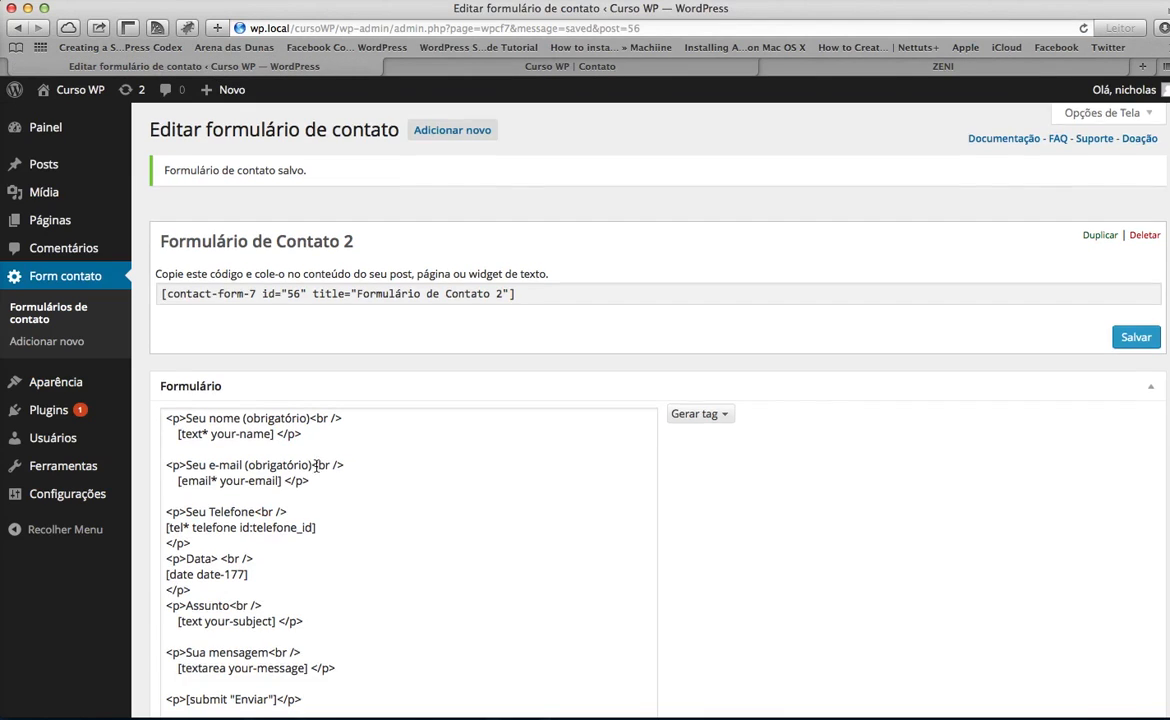
{"action": "scroll", "coordinate": [316, 463], "scroll_direction": "down", "scroll_amount": 2}
{"action": "left_click", "coordinate": [219, 510]}
{"action": "key", "text": "BackSpace"}
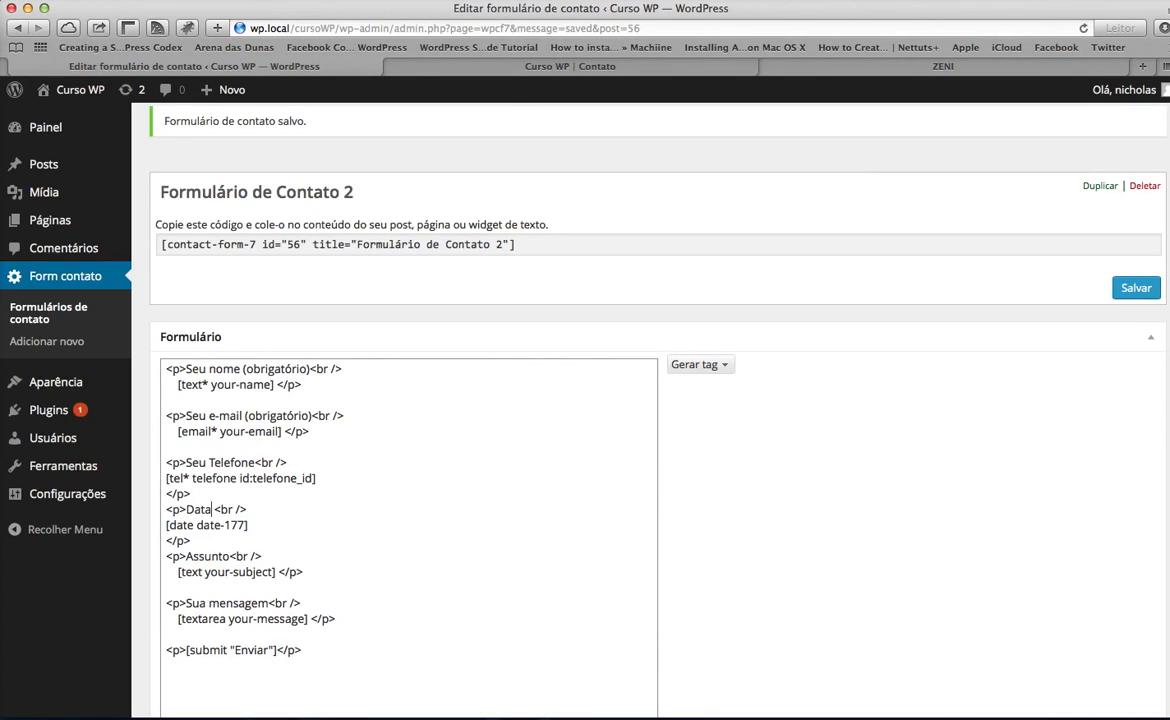
{"action": "left_click", "coordinate": [1138, 288]}
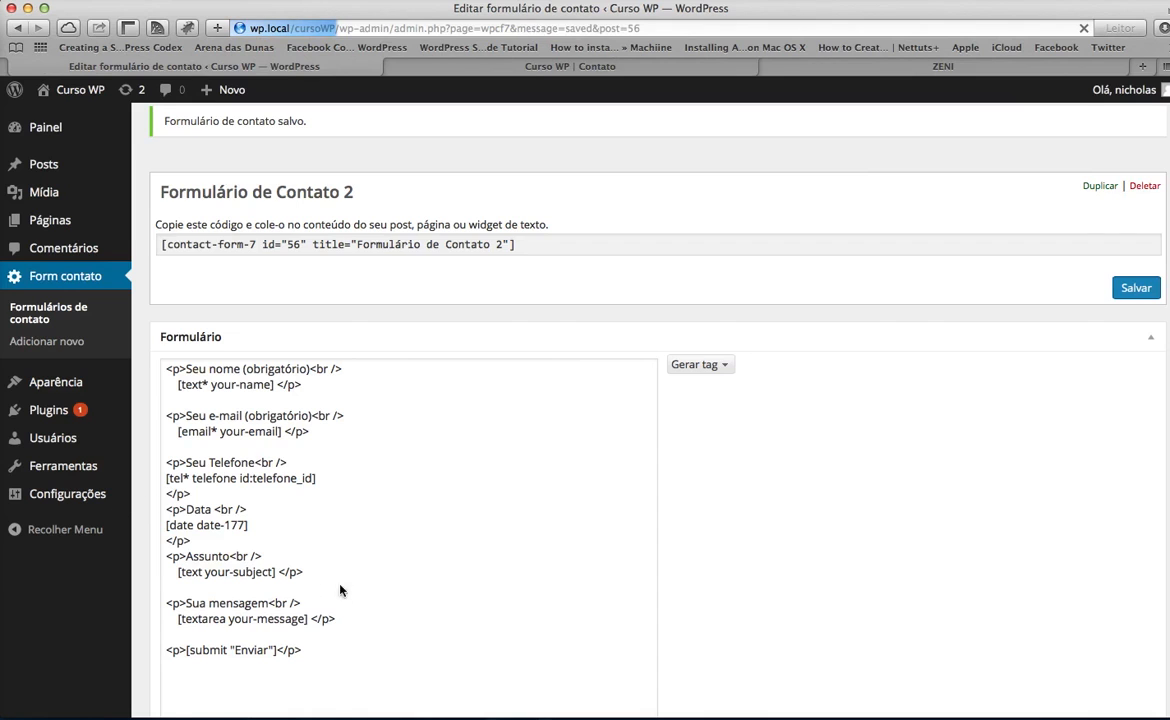
Generate an Upload de arquivo tag and review its required-field, file size limit and accepted file types options
{"action": "scroll", "coordinate": [440, 515], "scroll_direction": "down", "scroll_amount": 2}
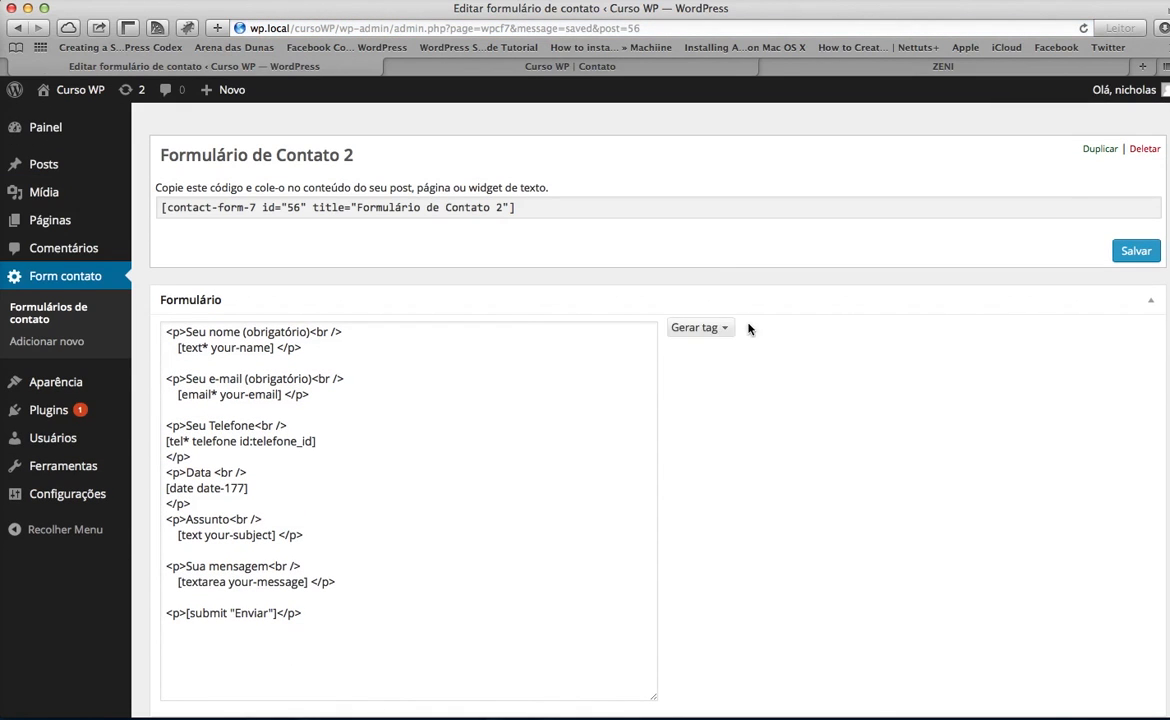
{"action": "left_click", "coordinate": [710, 328]}
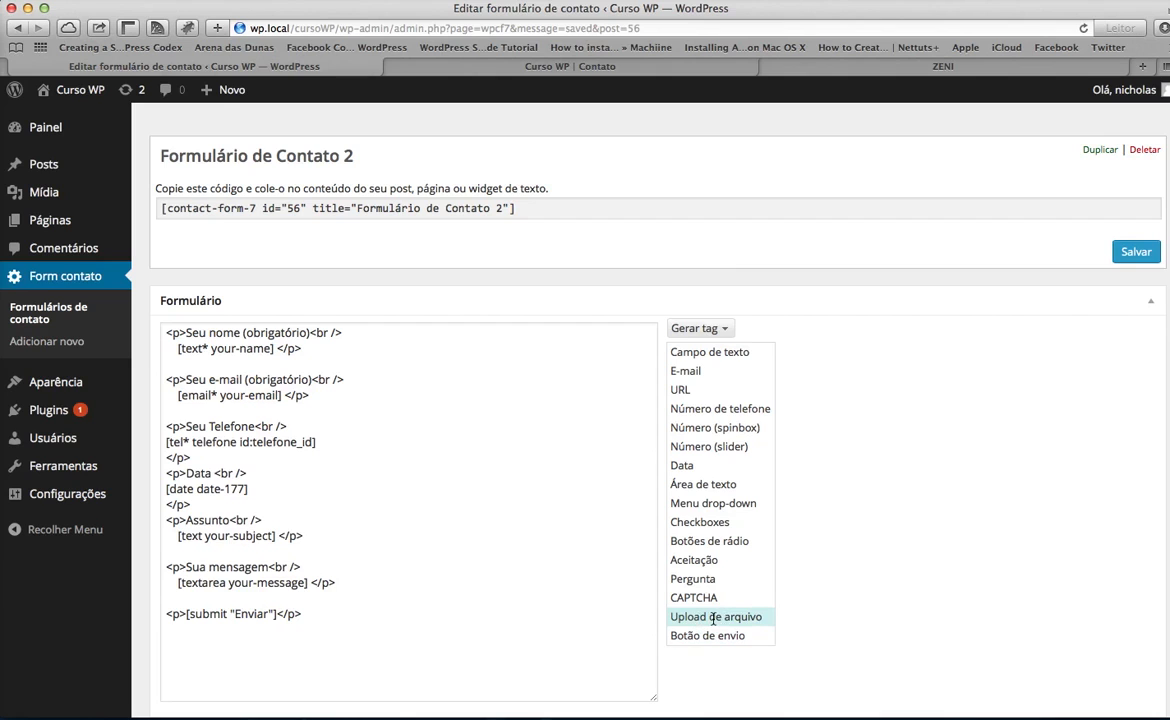
{"action": "left_click", "coordinate": [714, 619]}
{"action": "scroll", "coordinate": [707, 362], "scroll_direction": "down", "scroll_amount": 3}
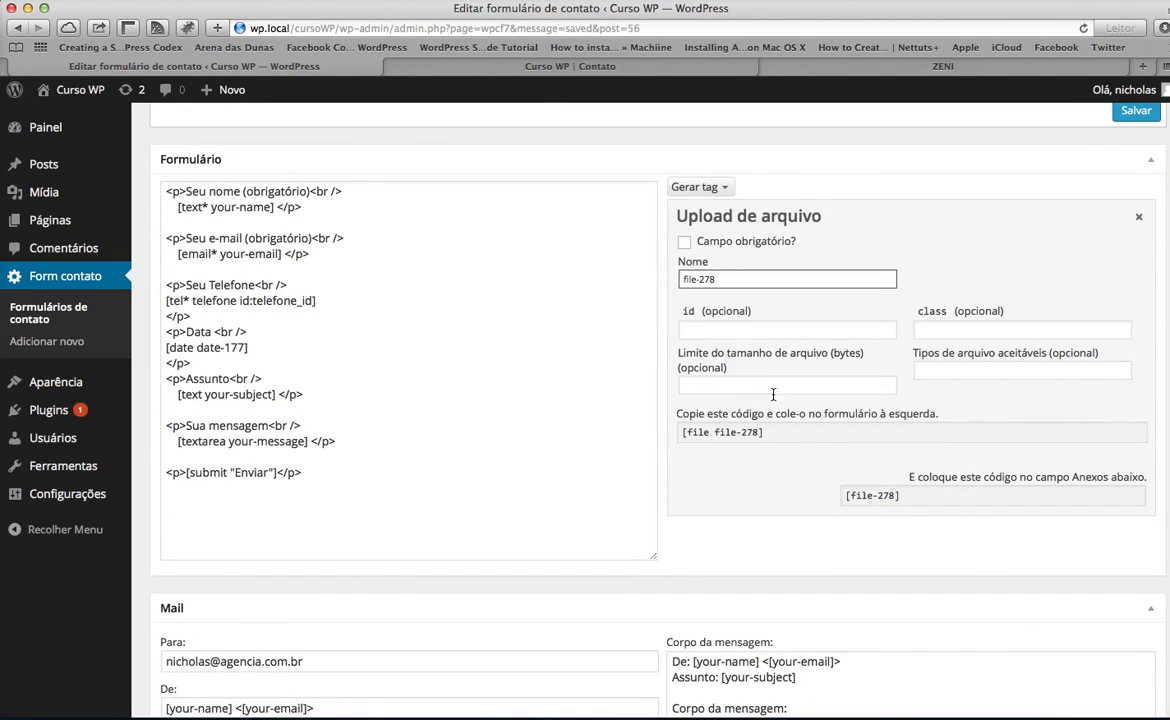
{"action": "left_click_drag", "start_coordinate": [675, 217], "coordinate": [844, 240]}
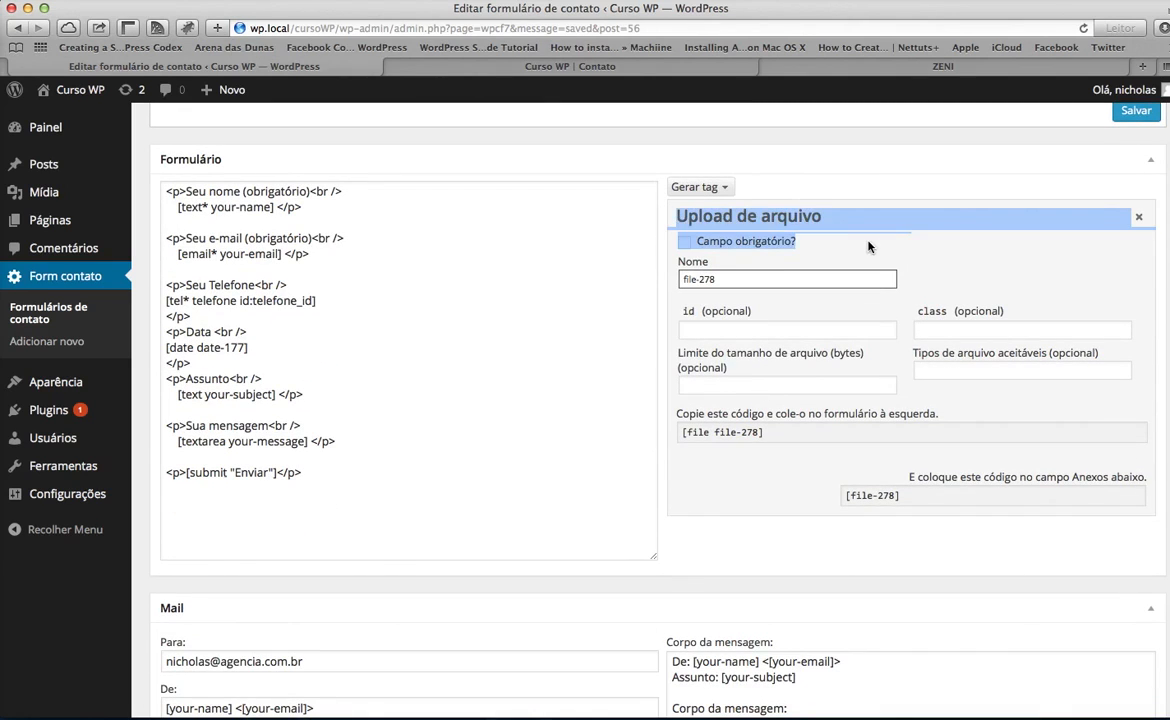
{"action": "left_click", "coordinate": [868, 245]}
{"action": "left_click", "coordinate": [798, 386]}
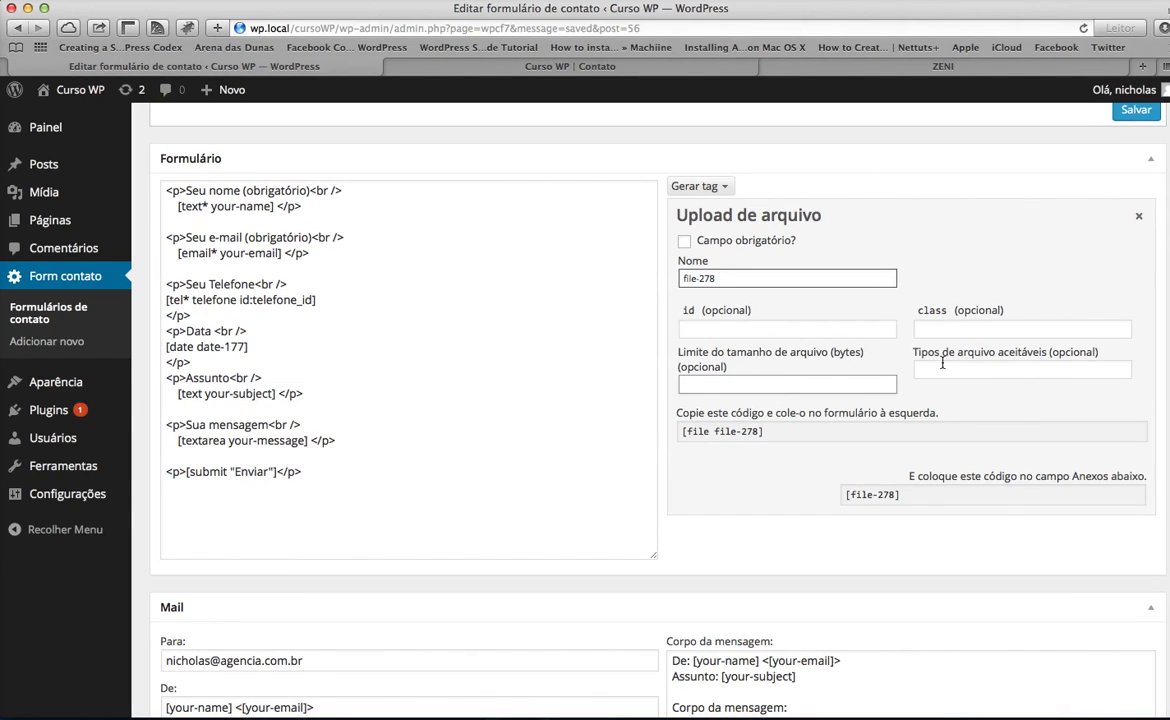
{"action": "left_click_drag", "start_coordinate": [917, 352], "coordinate": [1101, 352]}
{"action": "left_click", "coordinate": [1102, 356]}
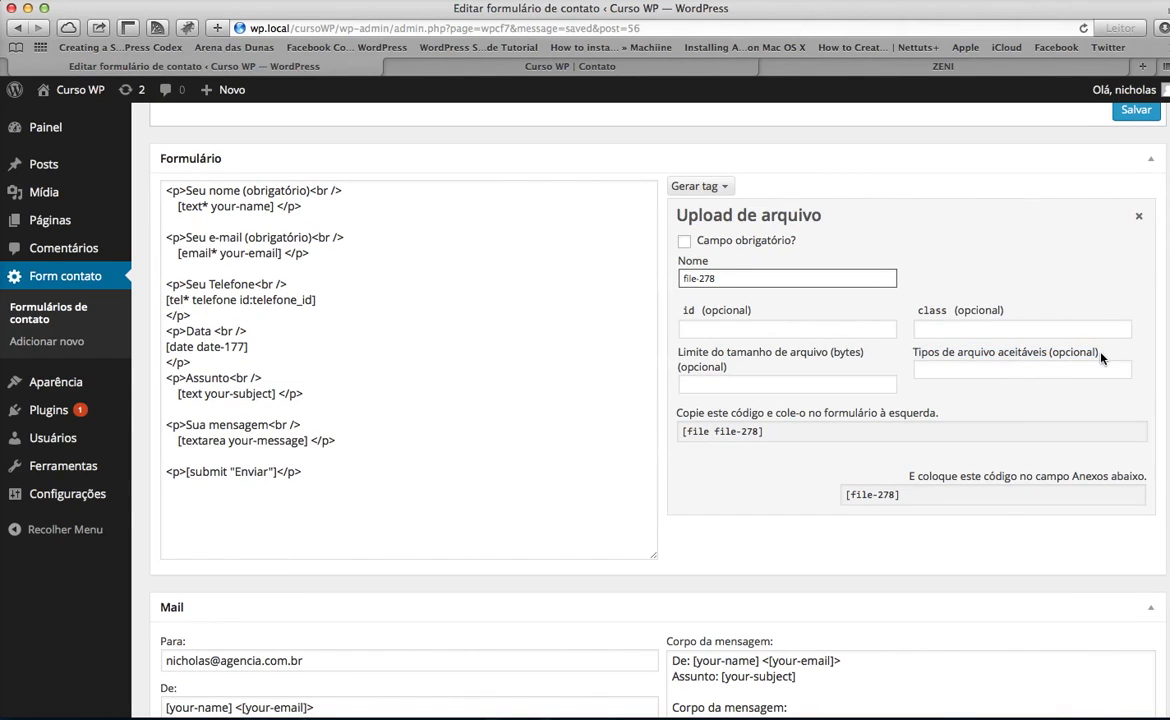
Examine the upload tag's form code and attachment code, and locate the Arquivos anexos field in the Mail section
{"action": "left_click_drag", "start_coordinate": [906, 476], "coordinate": [1149, 474]}
{"action": "left_click", "coordinate": [1149, 474]}
{"action": "left_click", "coordinate": [686, 432]}
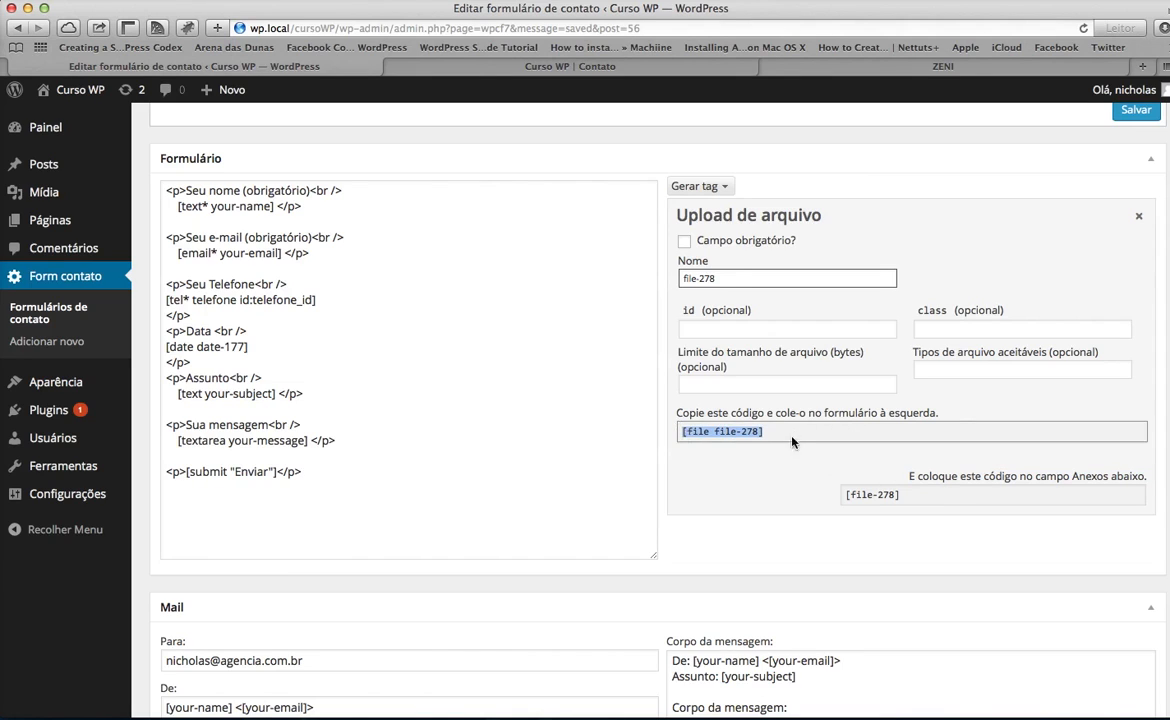
{"action": "left_click", "coordinate": [223, 347]}
{"action": "scroll", "coordinate": [657, 331], "scroll_direction": "down", "scroll_amount": 3}
{"action": "scroll", "coordinate": [850, 349], "scroll_direction": "up", "scroll_amount": 2}
{"action": "left_click", "coordinate": [913, 457]}
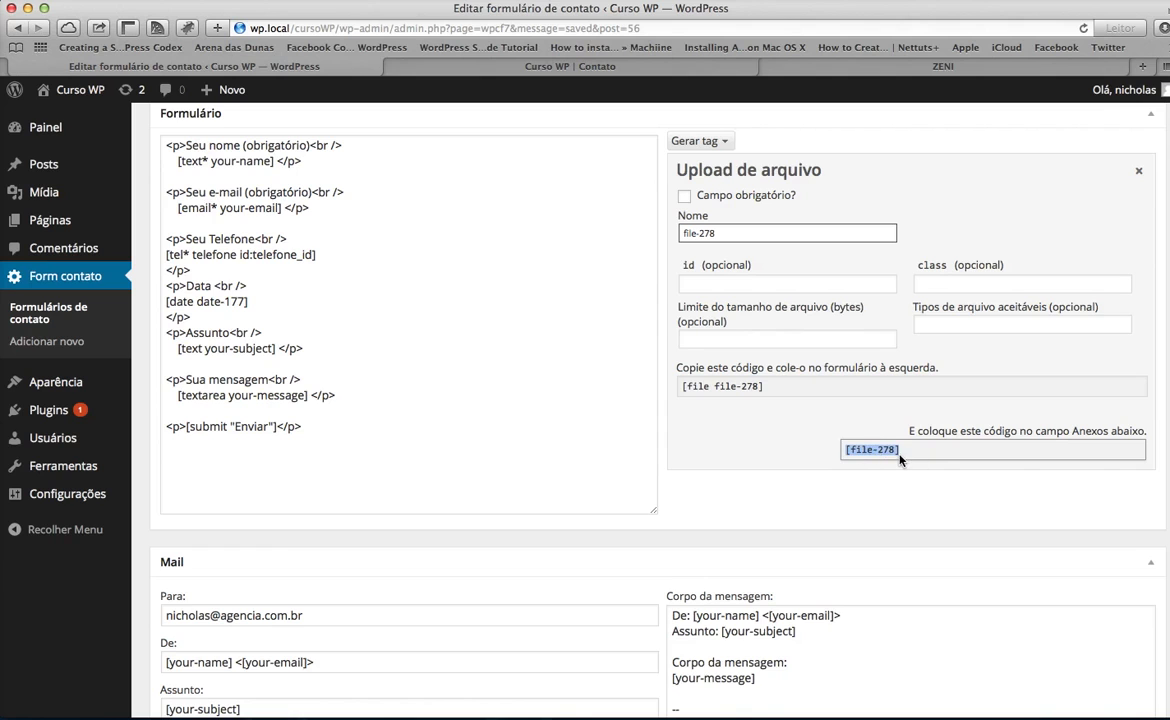
{"action": "scroll", "coordinate": [825, 459], "scroll_direction": "down", "scroll_amount": 2}
{"action": "scroll", "coordinate": [838, 436], "scroll_direction": "down", "scroll_amount": 3}
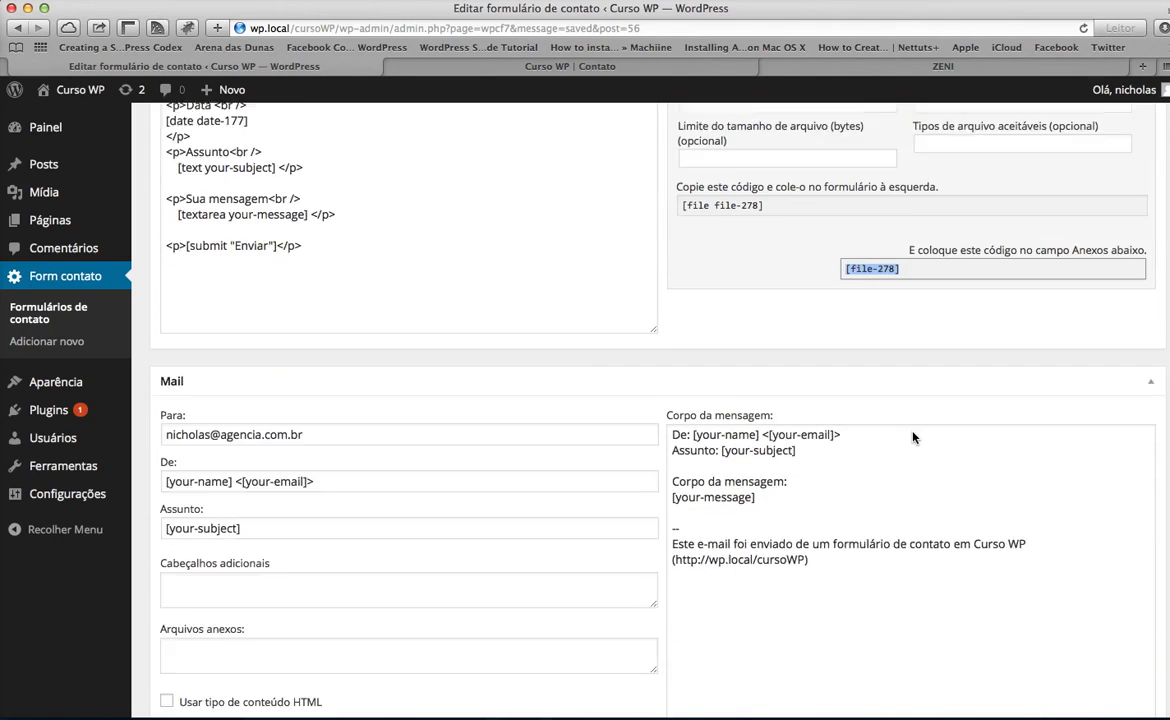
{"action": "scroll", "coordinate": [913, 437], "scroll_direction": "down", "scroll_amount": 2}
{"action": "scroll", "coordinate": [689, 426], "scroll_direction": "down", "scroll_amount": 3}
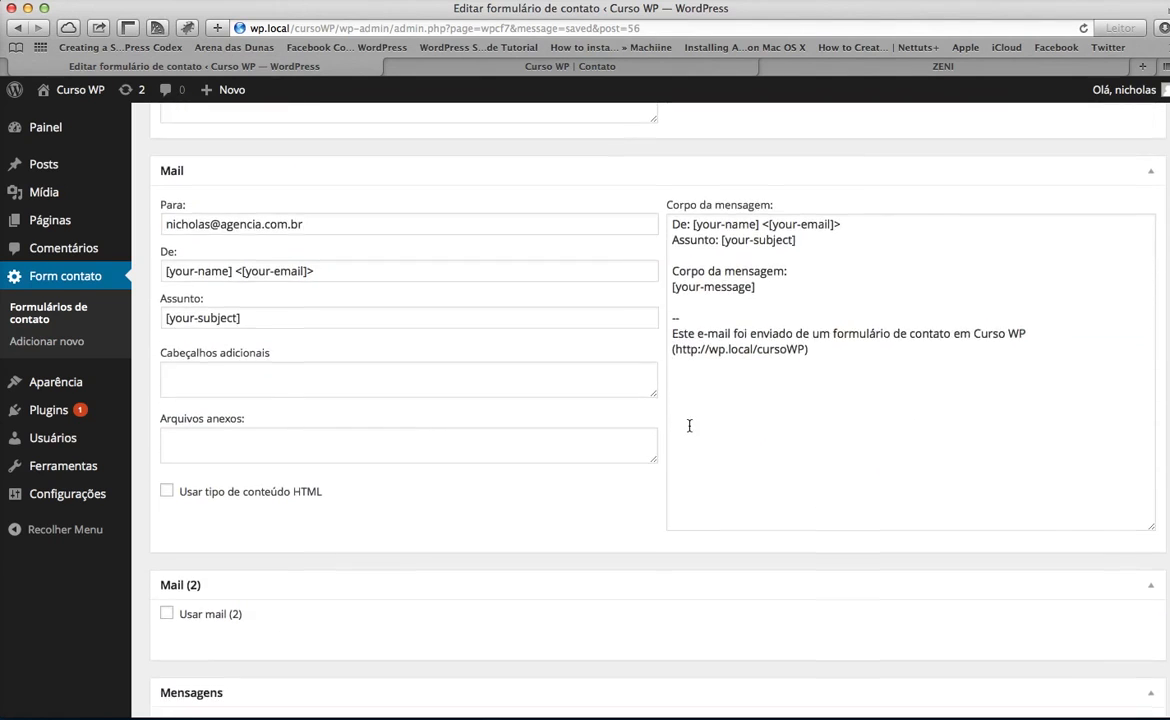
{"action": "scroll", "coordinate": [689, 426], "scroll_direction": "up", "scroll_amount": 2}
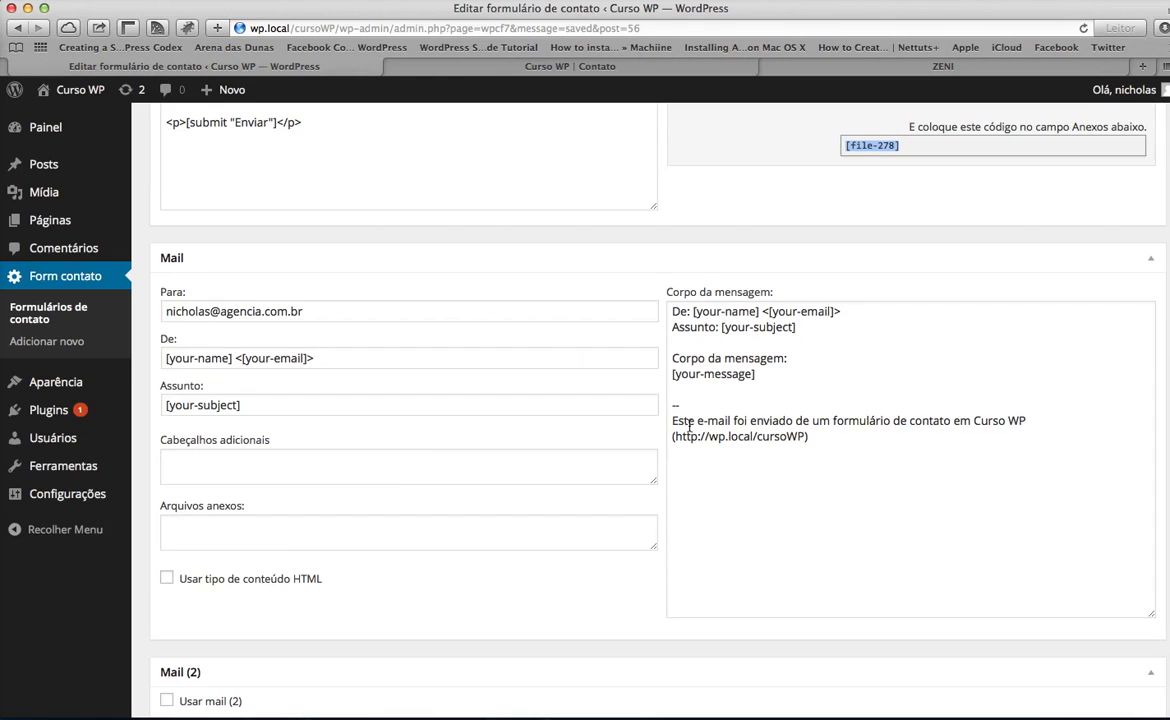
Examine the Mail section's Para and De fields and compare the [your-name] tag with the Seu nome field in the form template
{"action": "left_click_drag", "start_coordinate": [340, 312], "coordinate": [146, 309]}
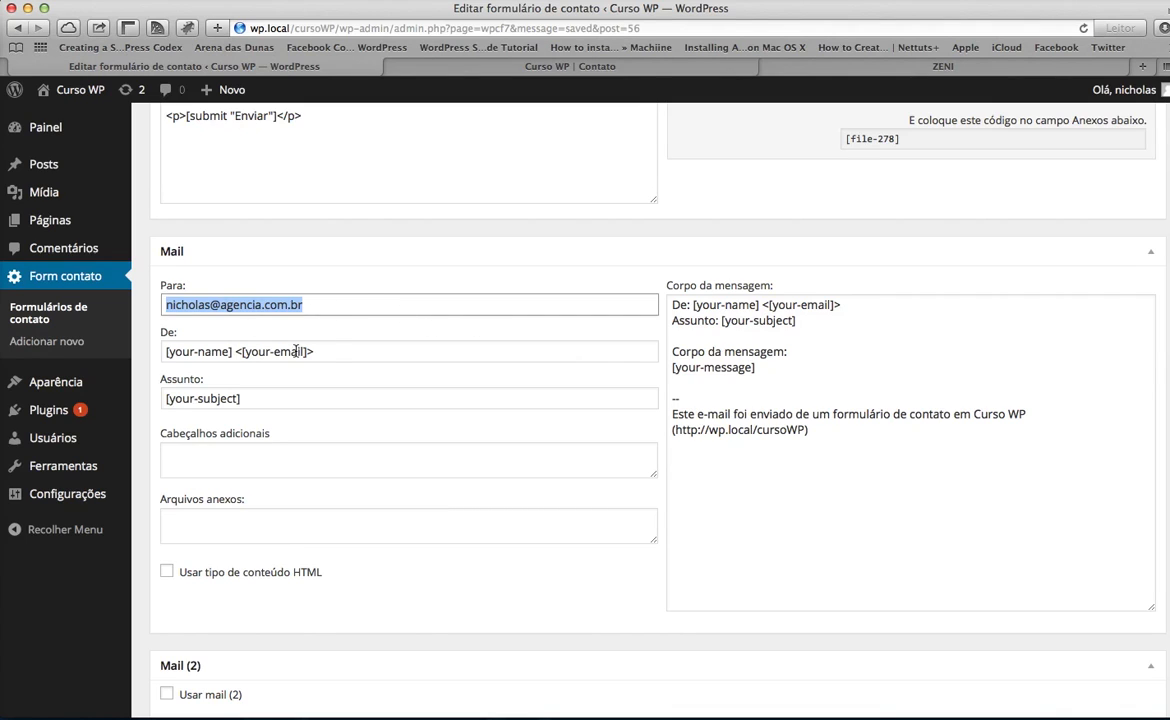
{"action": "left_click_drag", "start_coordinate": [379, 352], "coordinate": [167, 351]}
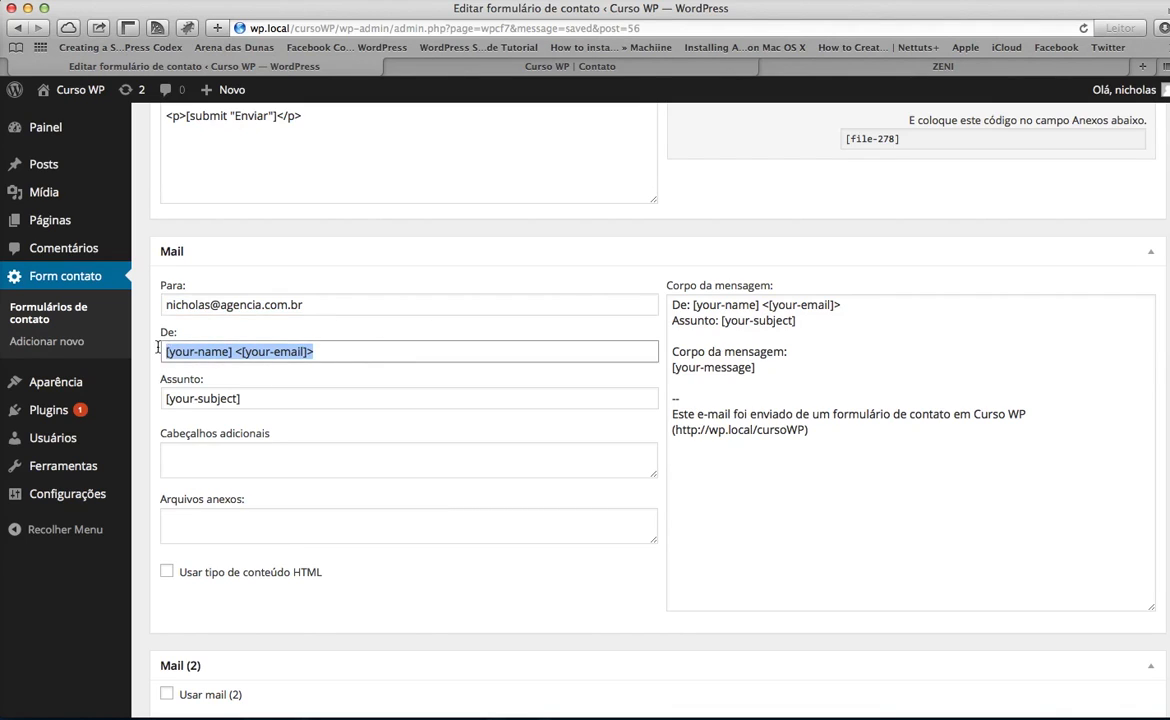
{"action": "scroll", "coordinate": [233, 347], "scroll_direction": "up", "scroll_amount": 3}
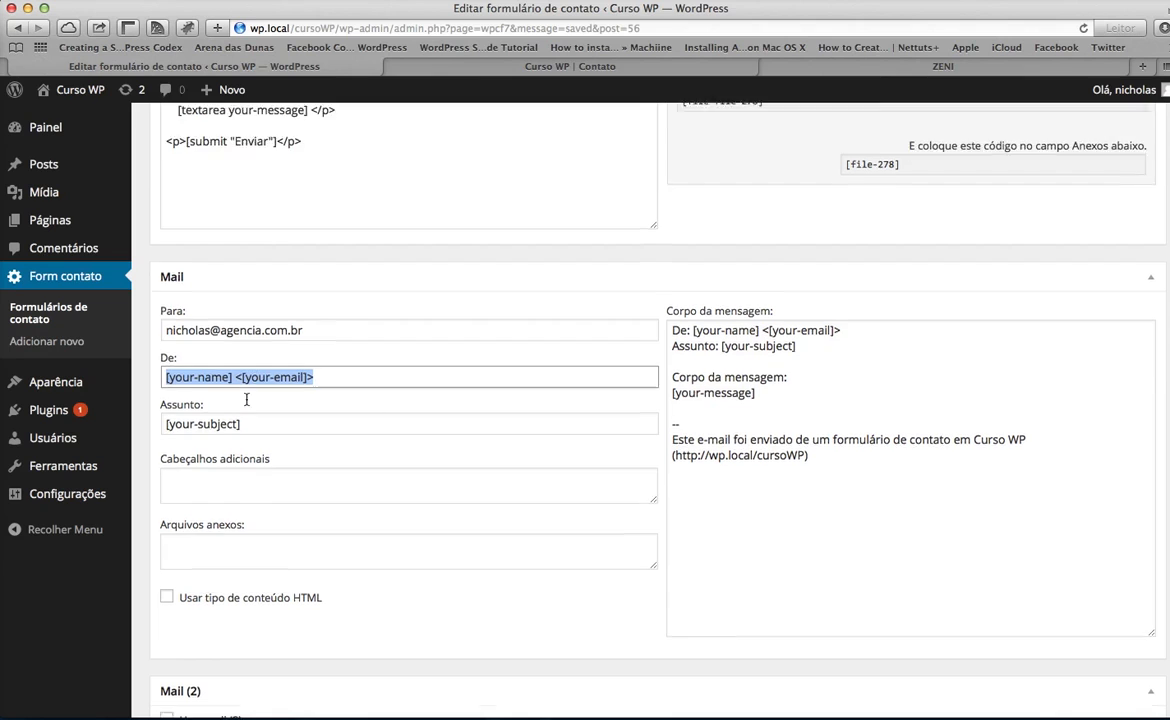
{"action": "left_click", "coordinate": [228, 488]}
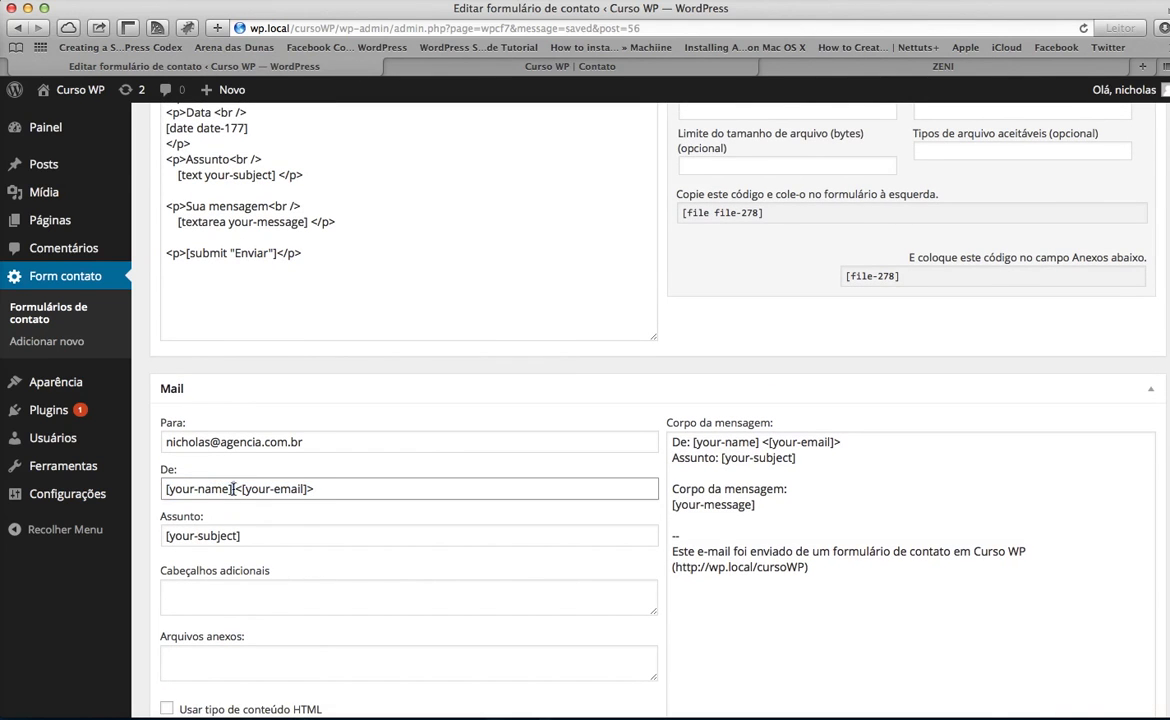
{"action": "left_click_drag", "start_coordinate": [233, 488], "coordinate": [162, 489]}
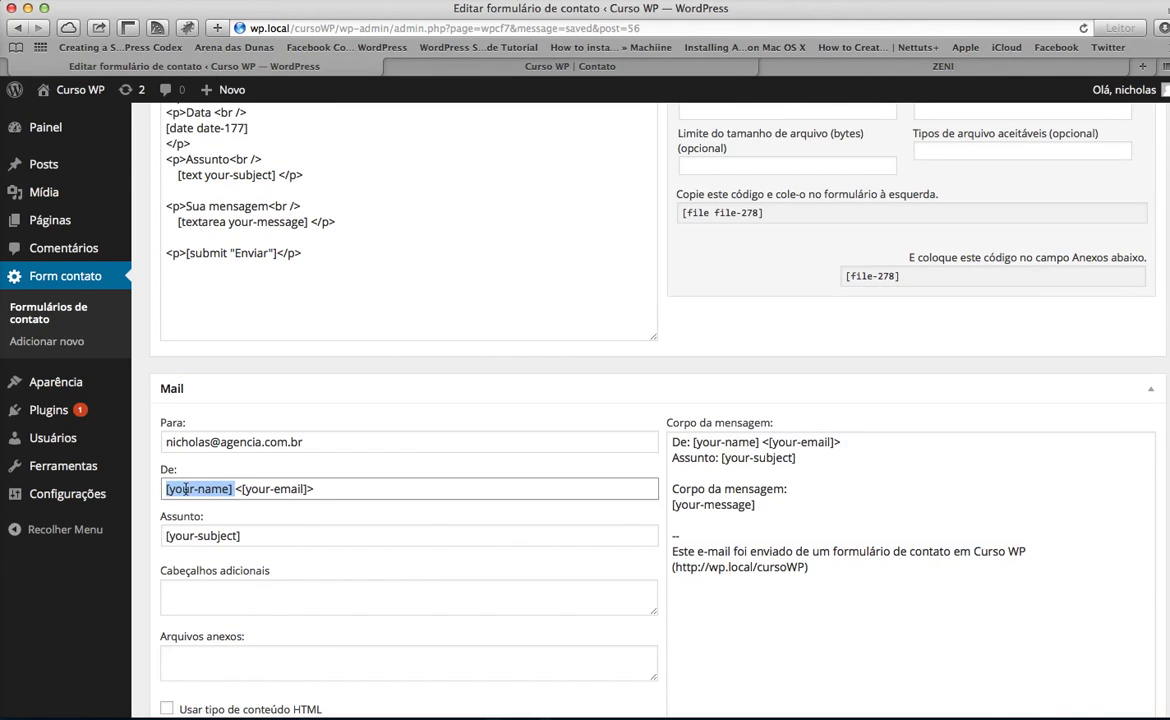
{"action": "scroll", "coordinate": [262, 507], "scroll_direction": "up", "scroll_amount": 6}
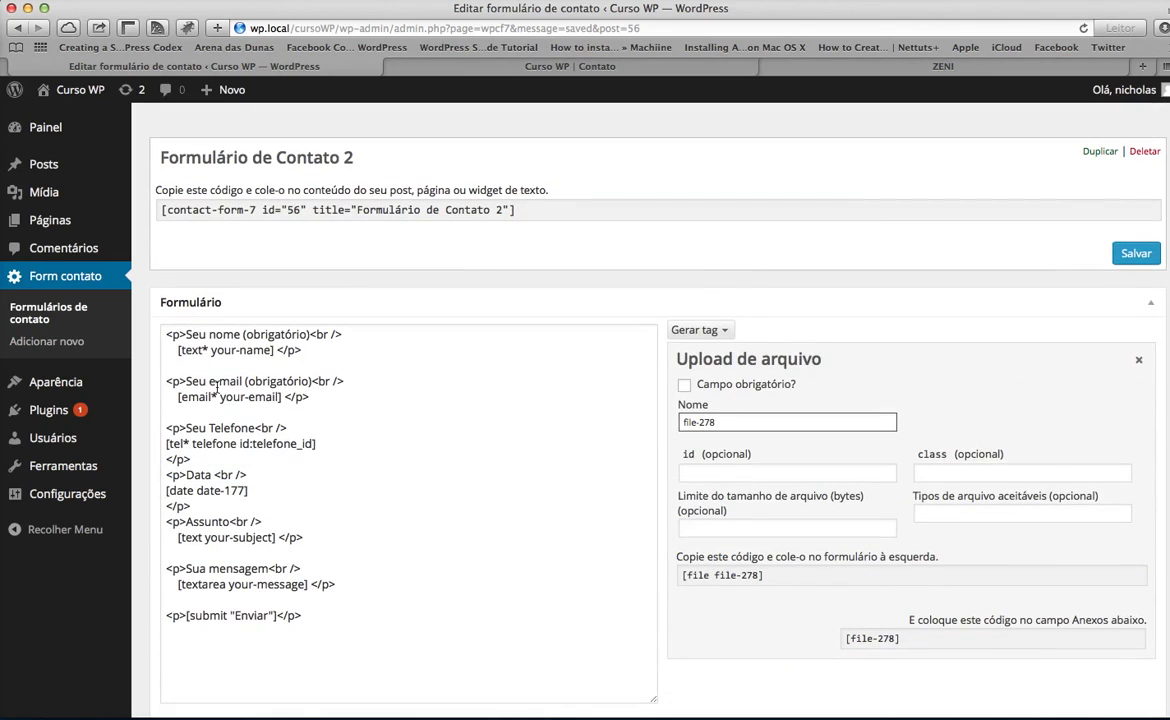
{"action": "left_click_drag", "start_coordinate": [186, 334], "coordinate": [306, 346]}
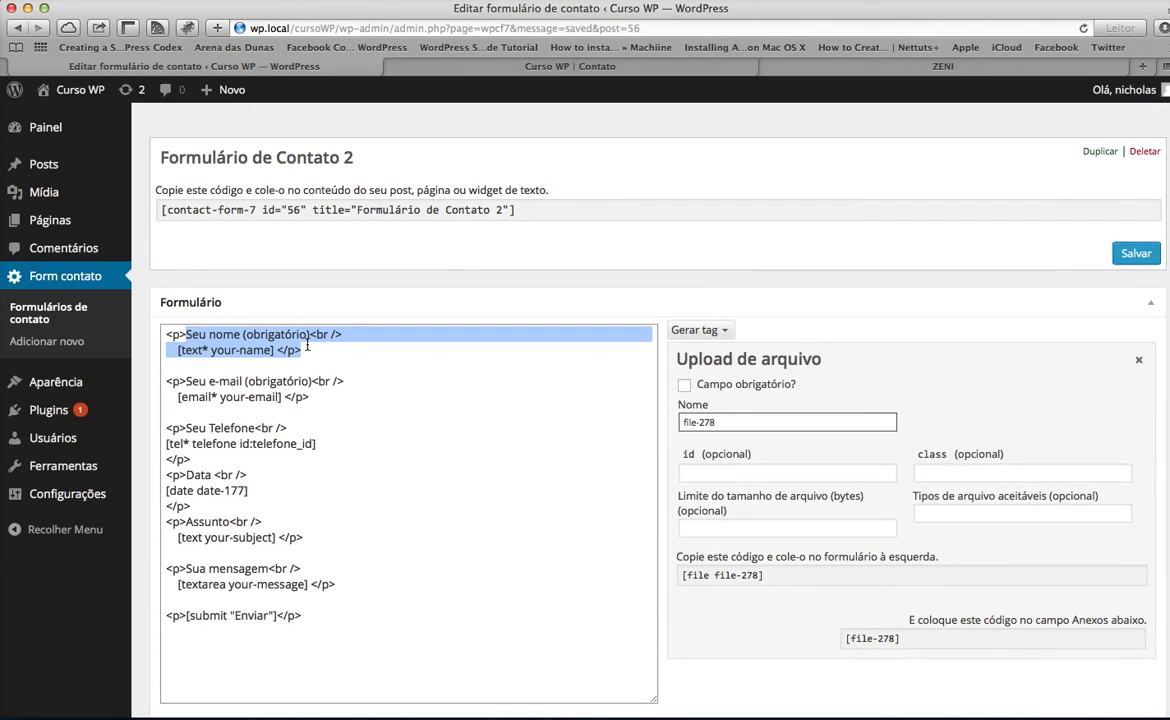
{"action": "left_click", "coordinate": [307, 346]}
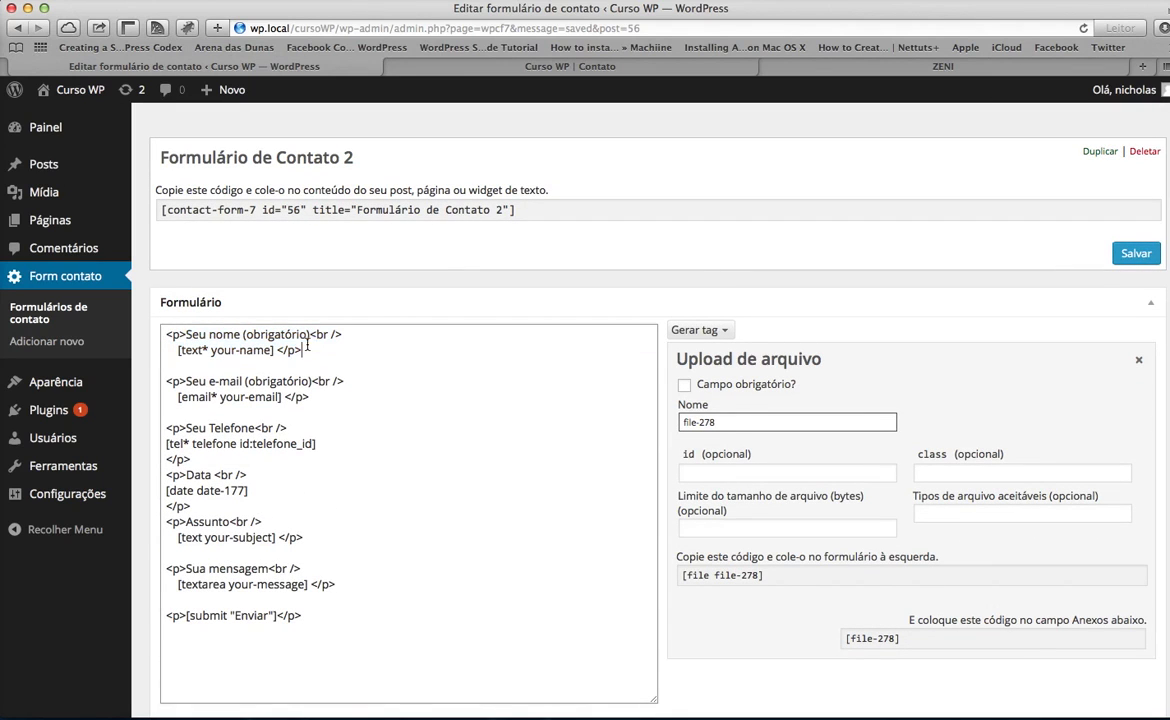
Match the your-name identifier in the form template with the [your-name] tag in the Mail section's De field
{"action": "double_click", "coordinate": [214, 349]}
{"action": "left_click_drag", "start_coordinate": [236, 344], "coordinate": [270, 345]}
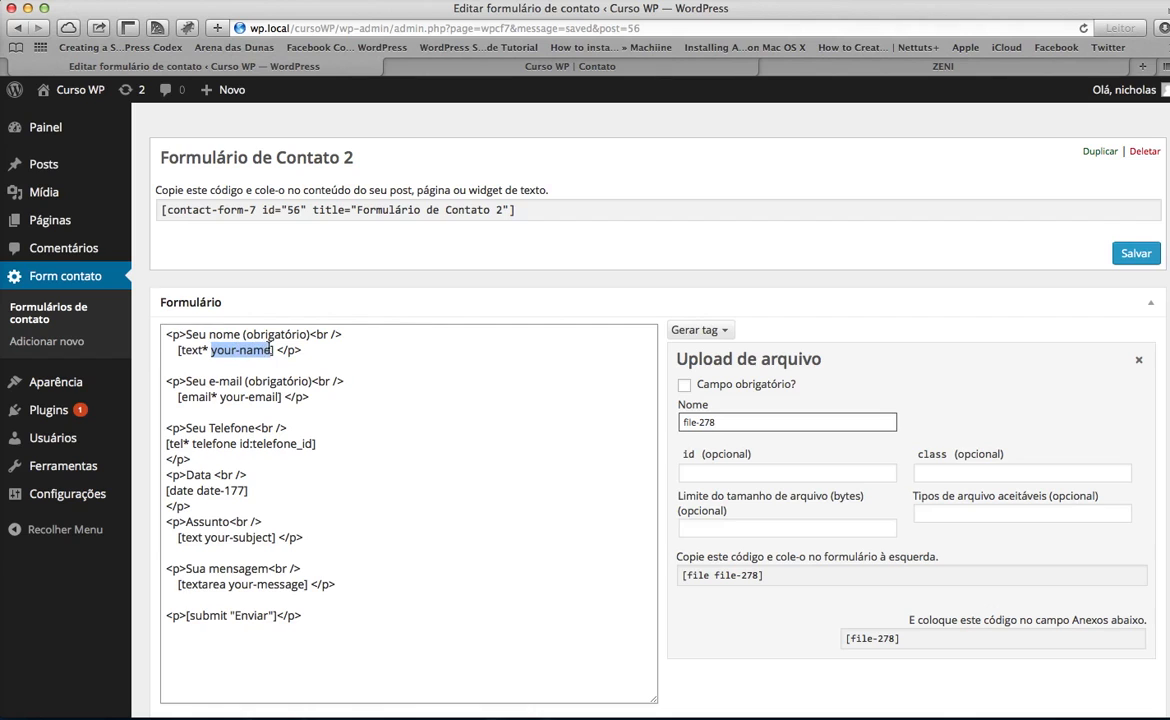
{"action": "scroll", "coordinate": [255, 320], "scroll_direction": "down", "scroll_amount": 5}
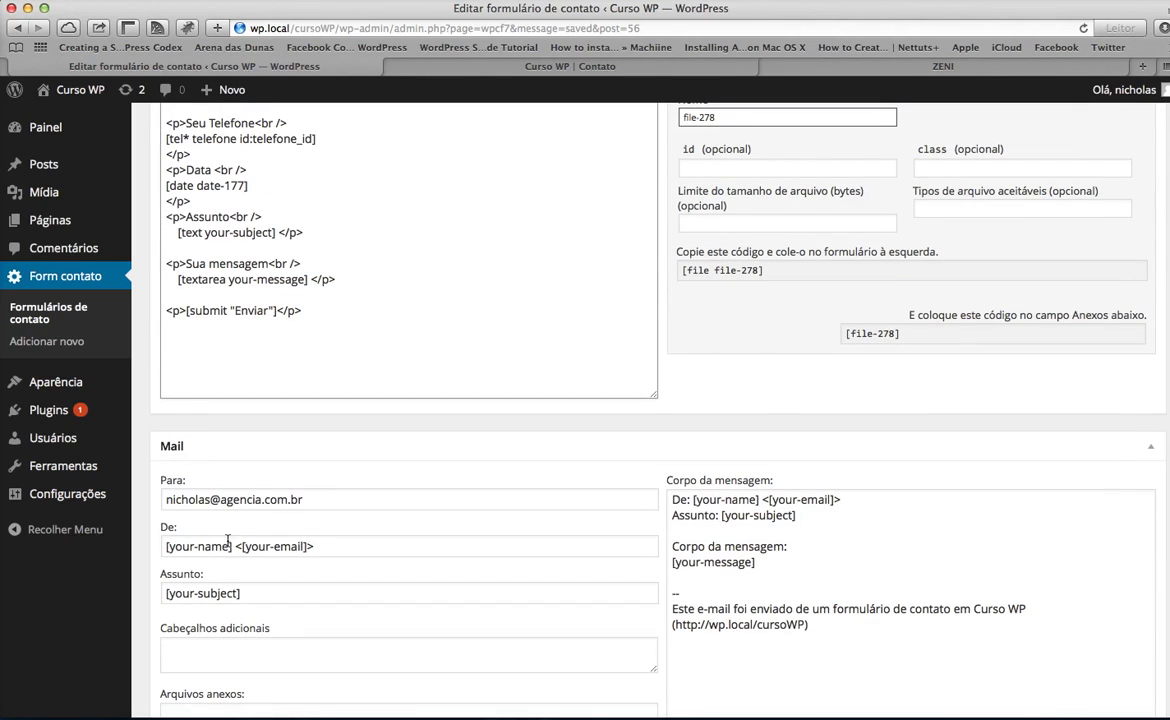
{"action": "left_click_drag", "start_coordinate": [232, 547], "coordinate": [160, 547]}
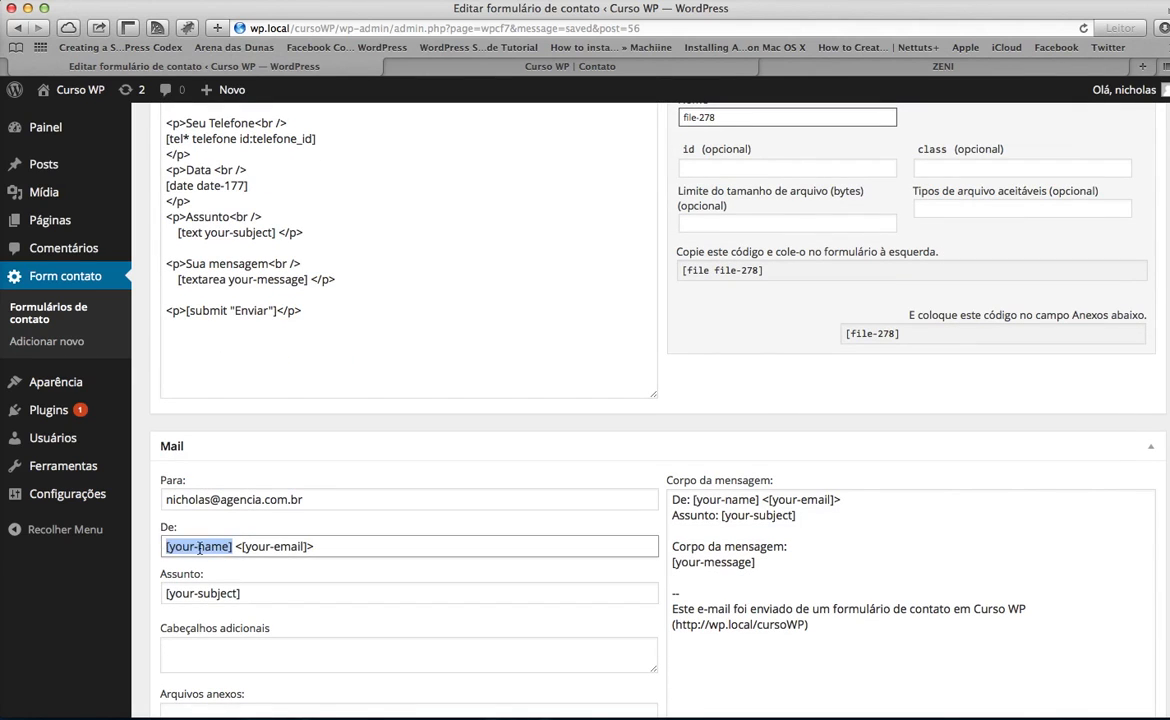
Generate a Campo de texto tag and set its name to "nome"
{"action": "scroll", "coordinate": [794, 457], "scroll_direction": "up", "scroll_amount": 6}
{"action": "left_click", "coordinate": [709, 366]}
{"action": "left_click", "coordinate": [709, 388]}
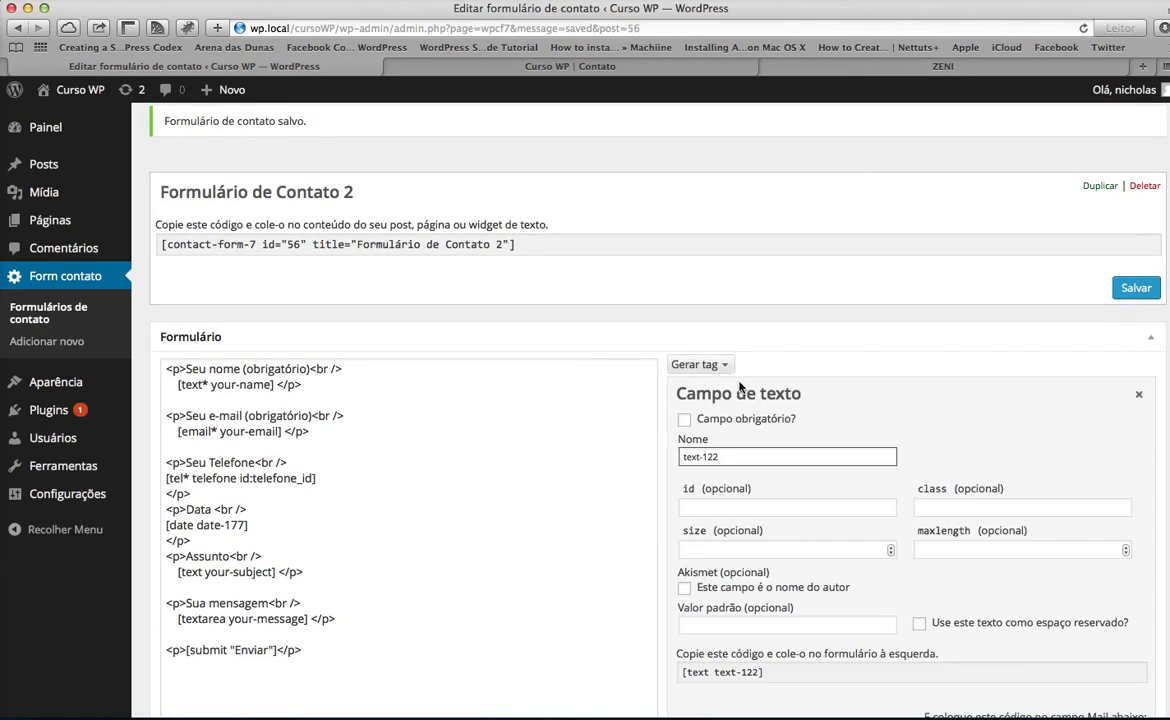
{"action": "scroll", "coordinate": [782, 430], "scroll_direction": "down", "scroll_amount": 4}
{"action": "scroll", "coordinate": [748, 460], "scroll_direction": "up", "scroll_amount": 2}
{"action": "left_click_drag", "start_coordinate": [729, 321], "coordinate": [647, 319]}
{"action": "type", "text": "nome"}
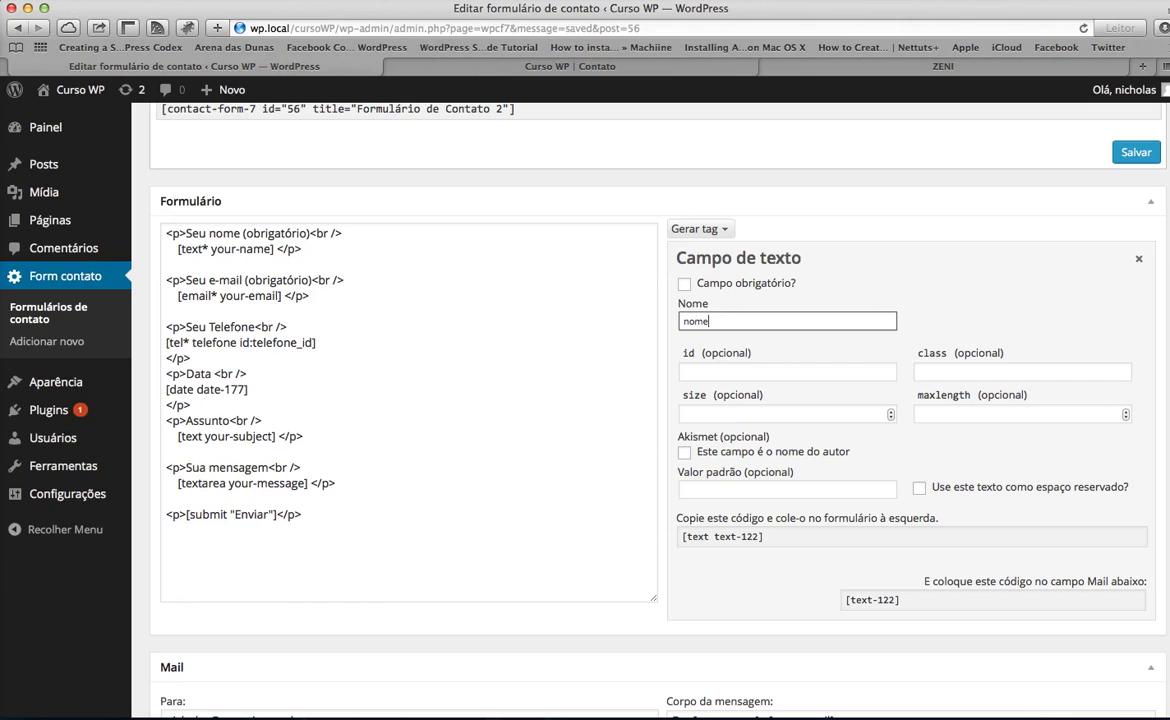
Examine the text tag's mail code and the Mail section fields where such codes belong
{"action": "scroll", "coordinate": [872, 577], "scroll_direction": "down", "scroll_amount": 1}
{"action": "left_click", "coordinate": [935, 548]}
{"action": "left_click_drag", "start_coordinate": [924, 530], "coordinate": [1145, 530]}
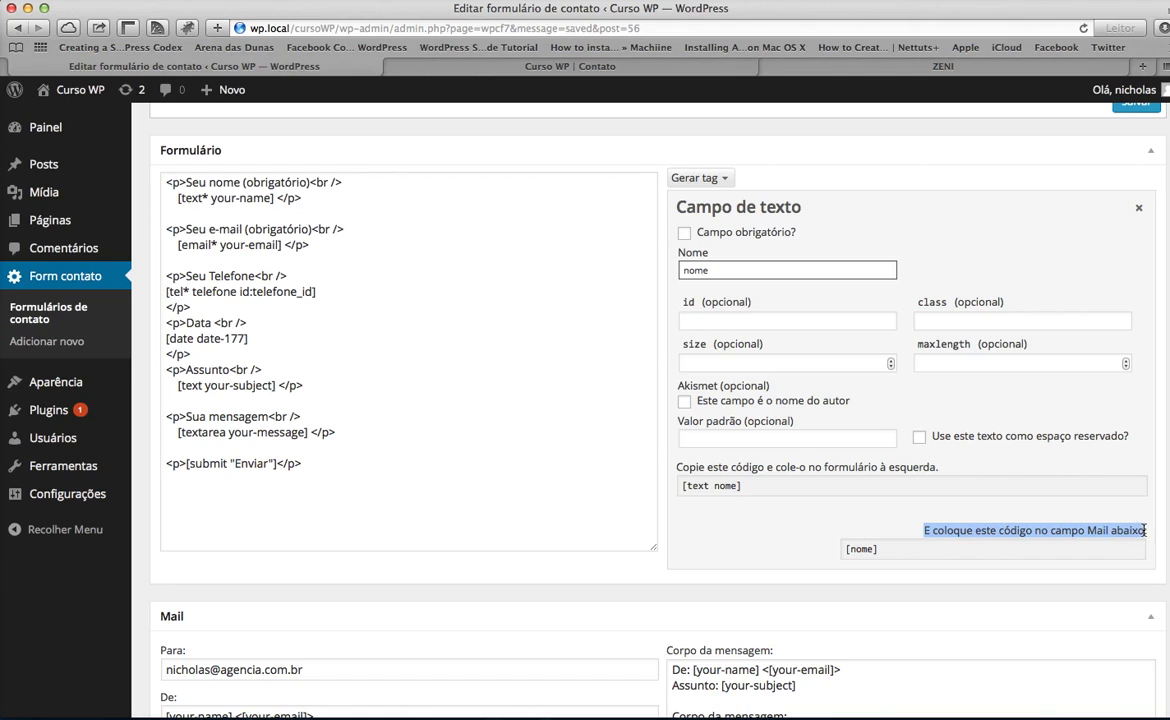
{"action": "scroll", "coordinate": [1026, 686], "scroll_direction": "down", "scroll_amount": 3}
{"action": "left_click", "coordinate": [912, 415]}
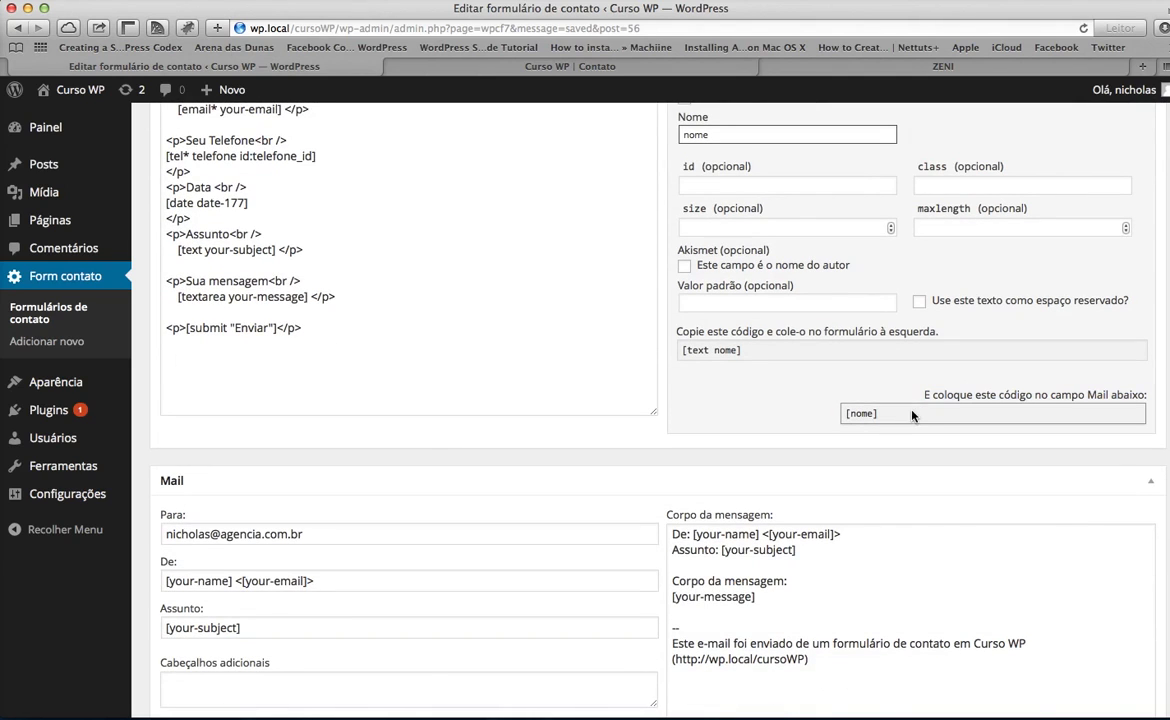
{"action": "left_click_drag", "start_coordinate": [912, 415], "coordinate": [846, 416]}
{"action": "scroll", "coordinate": [800, 420], "scroll_direction": "down", "scroll_amount": 1}
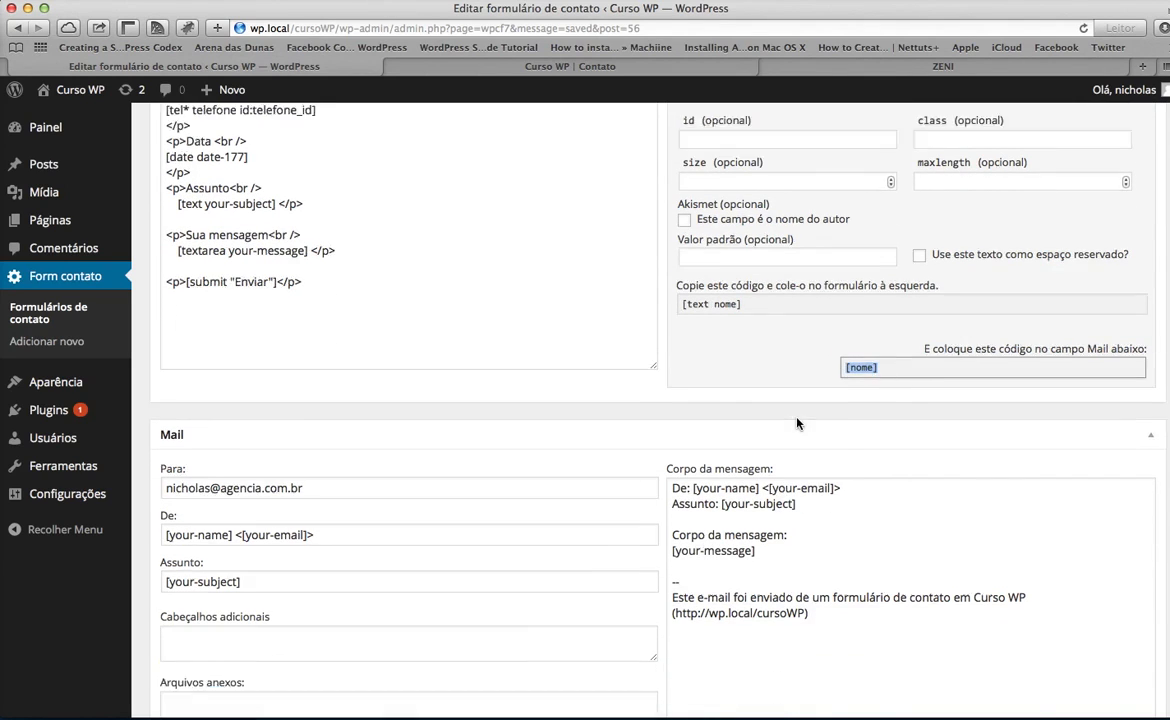
{"action": "scroll", "coordinate": [797, 423], "scroll_direction": "down", "scroll_amount": 3}
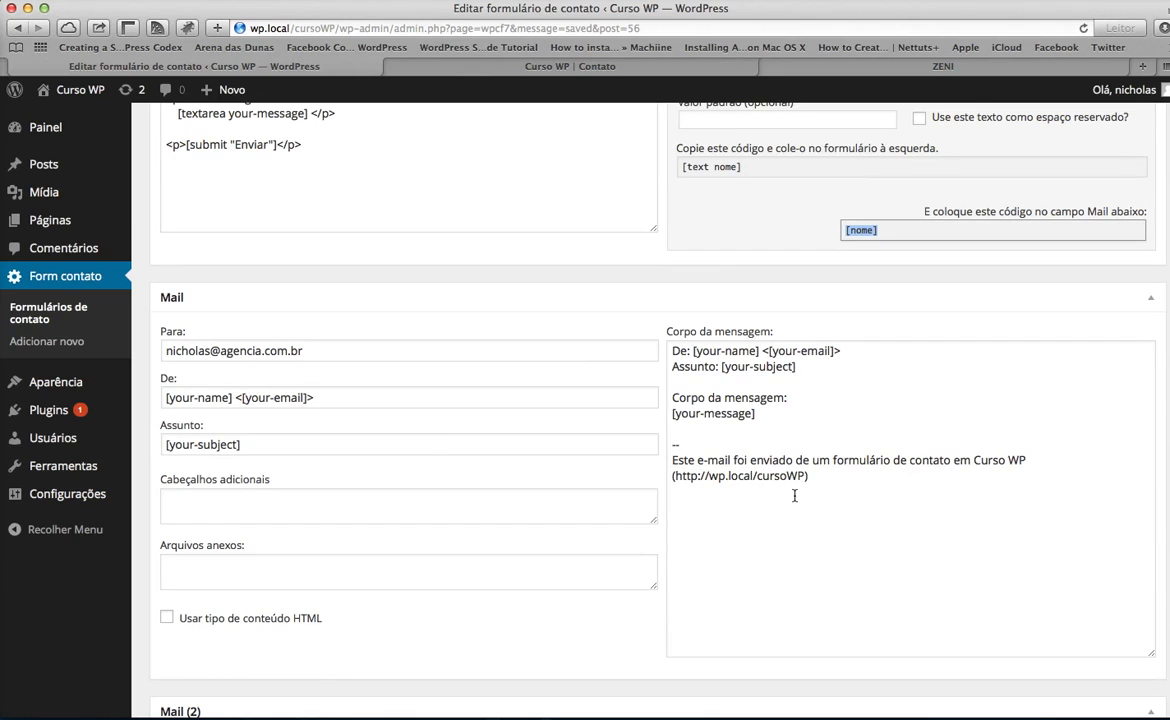
{"action": "scroll", "coordinate": [795, 495], "scroll_direction": "up", "scroll_amount": 3}
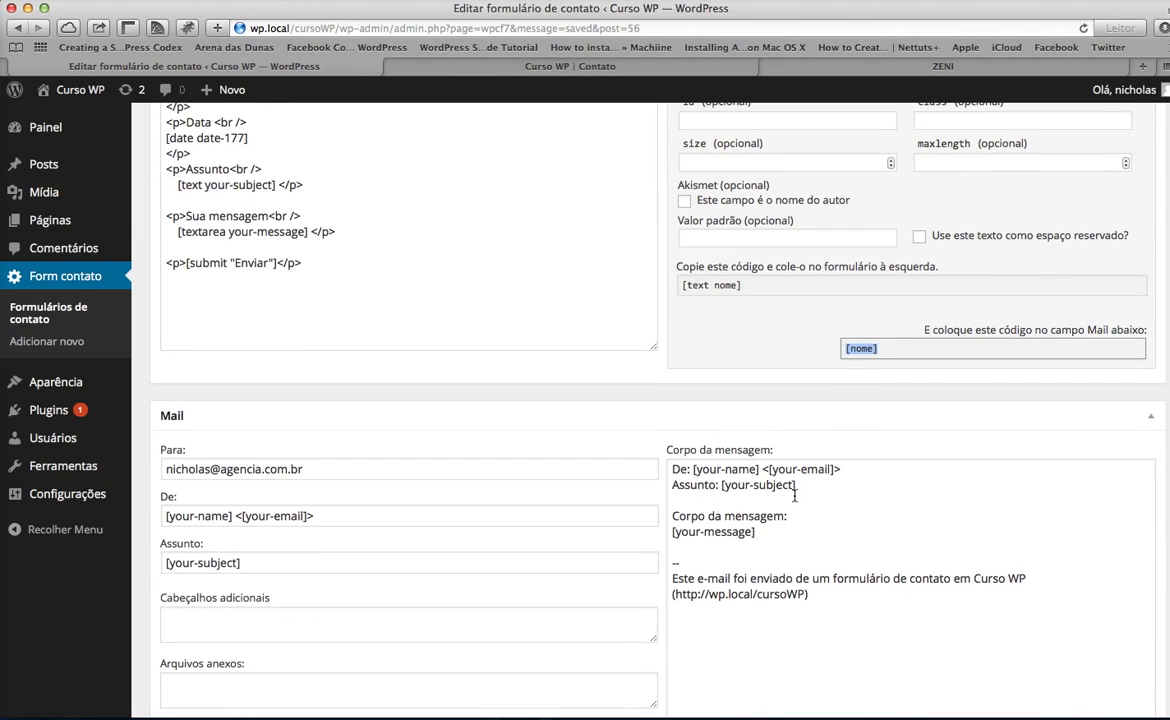
{"action": "scroll", "coordinate": [795, 496], "scroll_direction": "up", "scroll_amount": 5}
{"action": "scroll", "coordinate": [791, 501], "scroll_direction": "down", "scroll_amount": 6}
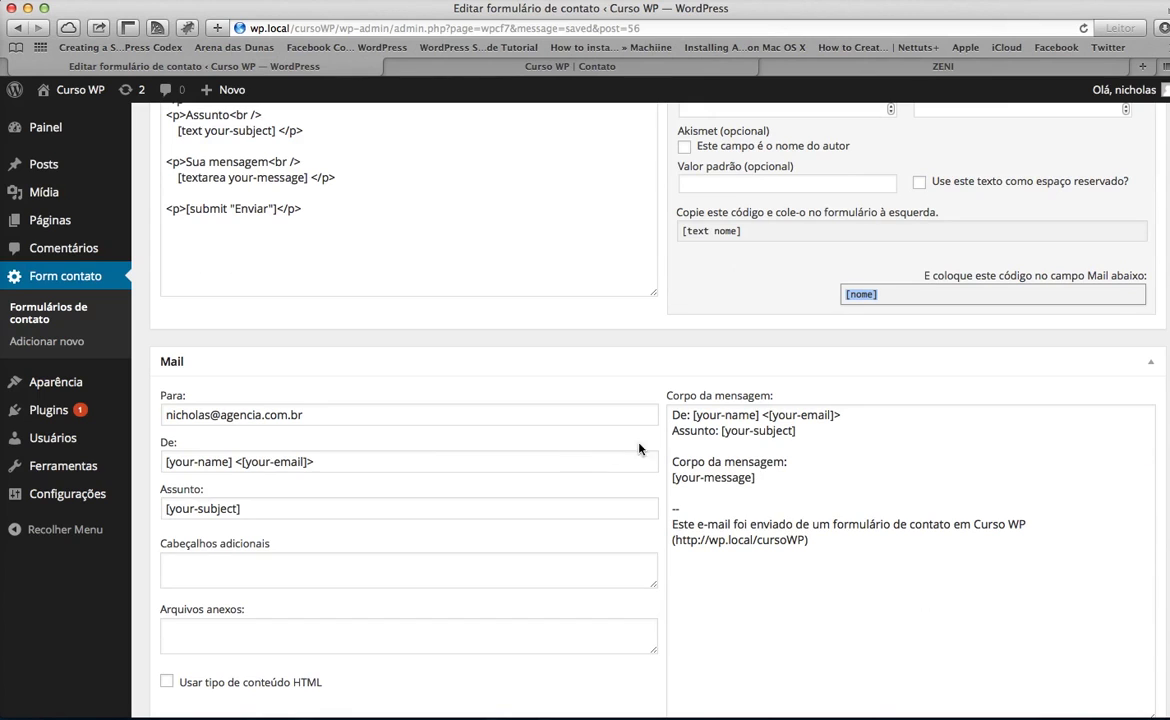
{"action": "scroll", "coordinate": [440, 368], "scroll_direction": "up", "scroll_amount": 1}
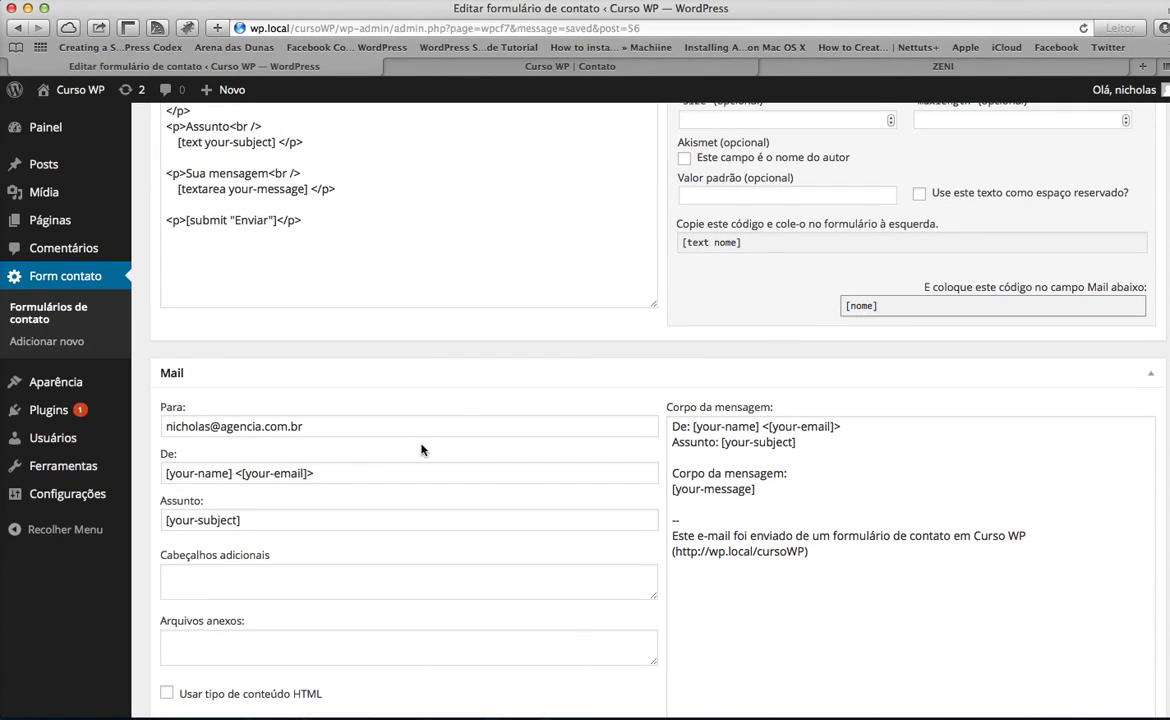
Compare the name, e-mail and subject tags in the Mail section's De and Assunto fields with their fields in the form template
{"action": "left_click", "coordinate": [236, 473]}
{"action": "left_click_drag", "start_coordinate": [236, 473], "coordinate": [167, 473]}
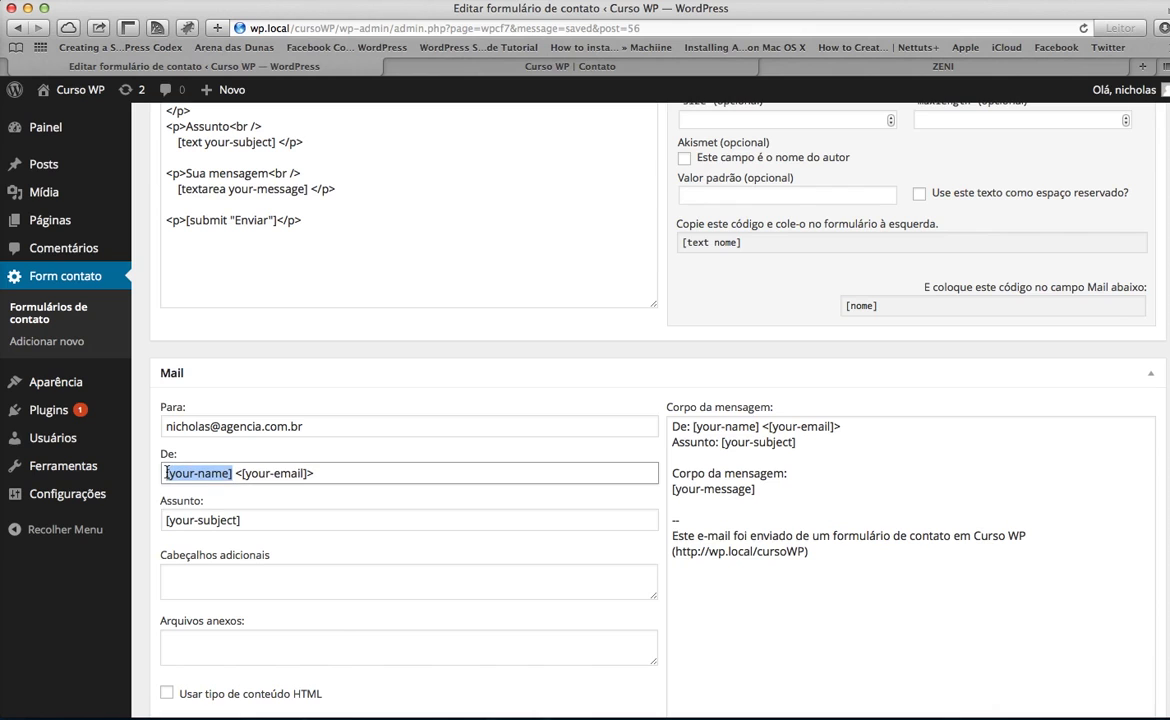
{"action": "scroll", "coordinate": [214, 457], "scroll_direction": "up", "scroll_amount": 5}
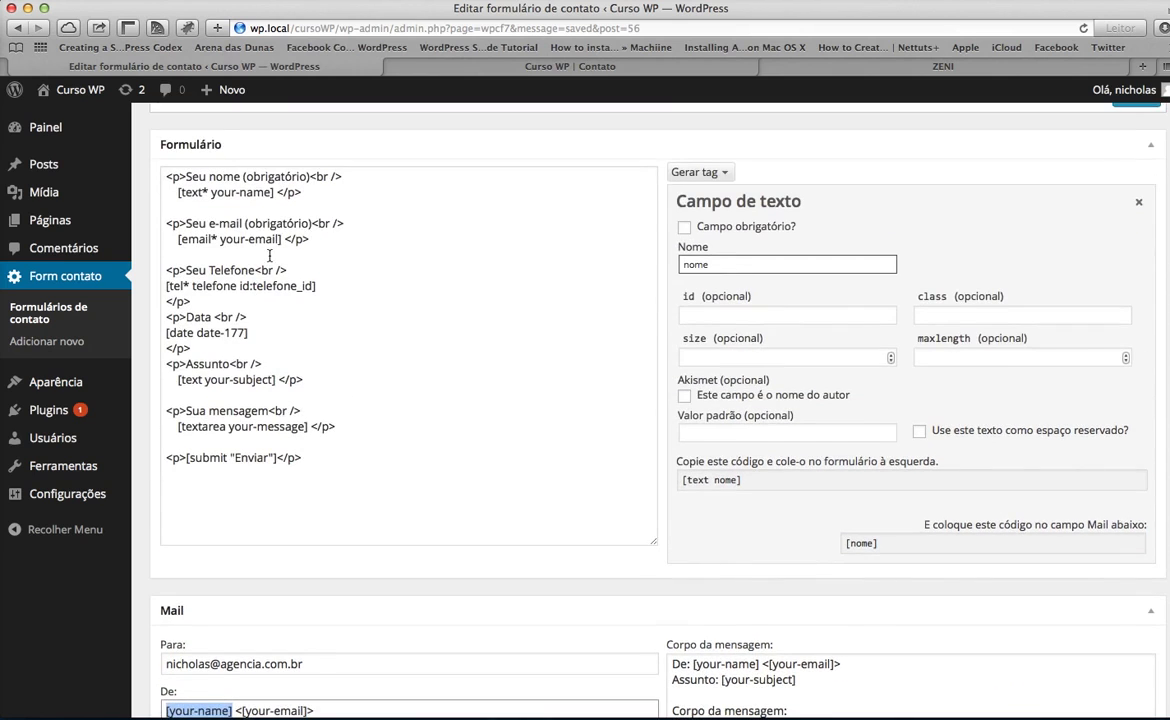
{"action": "scroll", "coordinate": [257, 263], "scroll_direction": "down", "scroll_amount": 6}
{"action": "scroll", "coordinate": [257, 263], "scroll_direction": "down", "scroll_amount": 2}
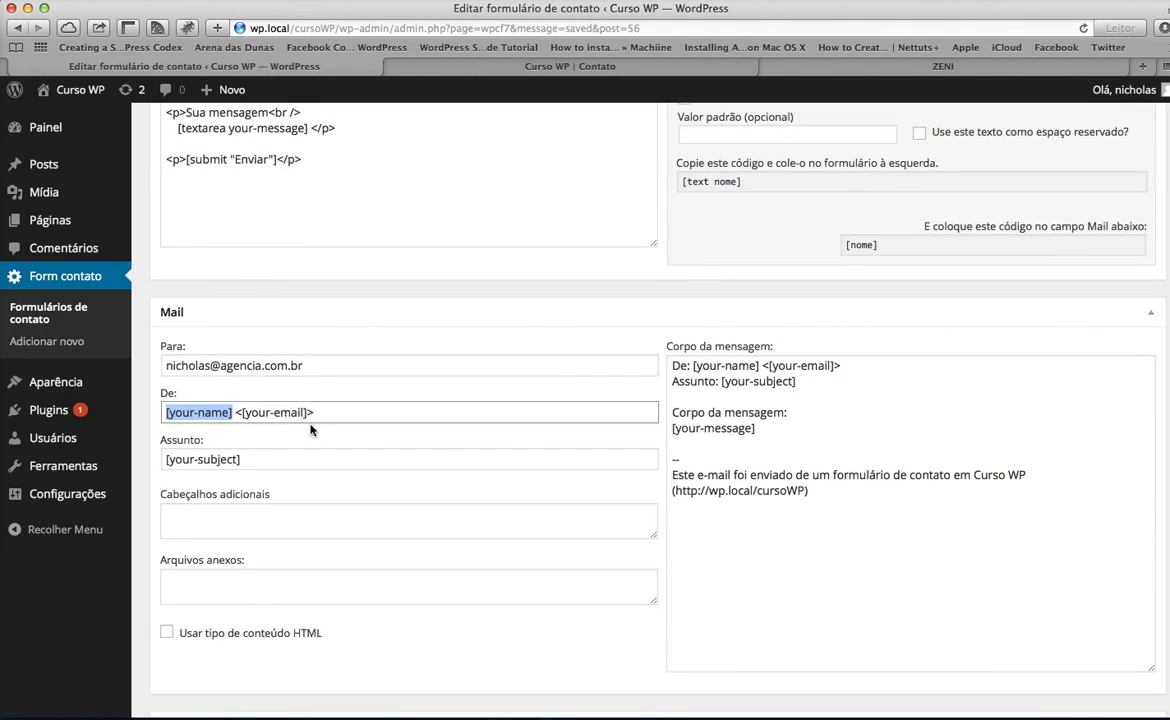
{"action": "scroll", "coordinate": [223, 397], "scroll_direction": "up", "scroll_amount": 5}
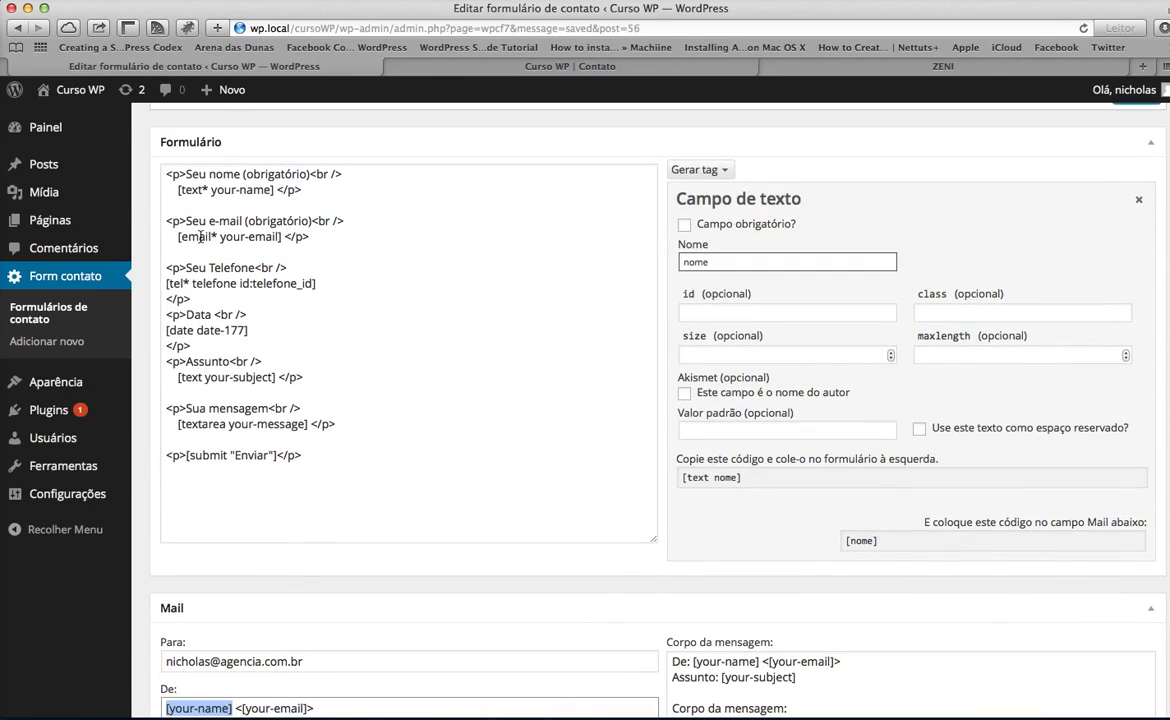
{"action": "left_click_drag", "start_coordinate": [220, 237], "coordinate": [274, 237]}
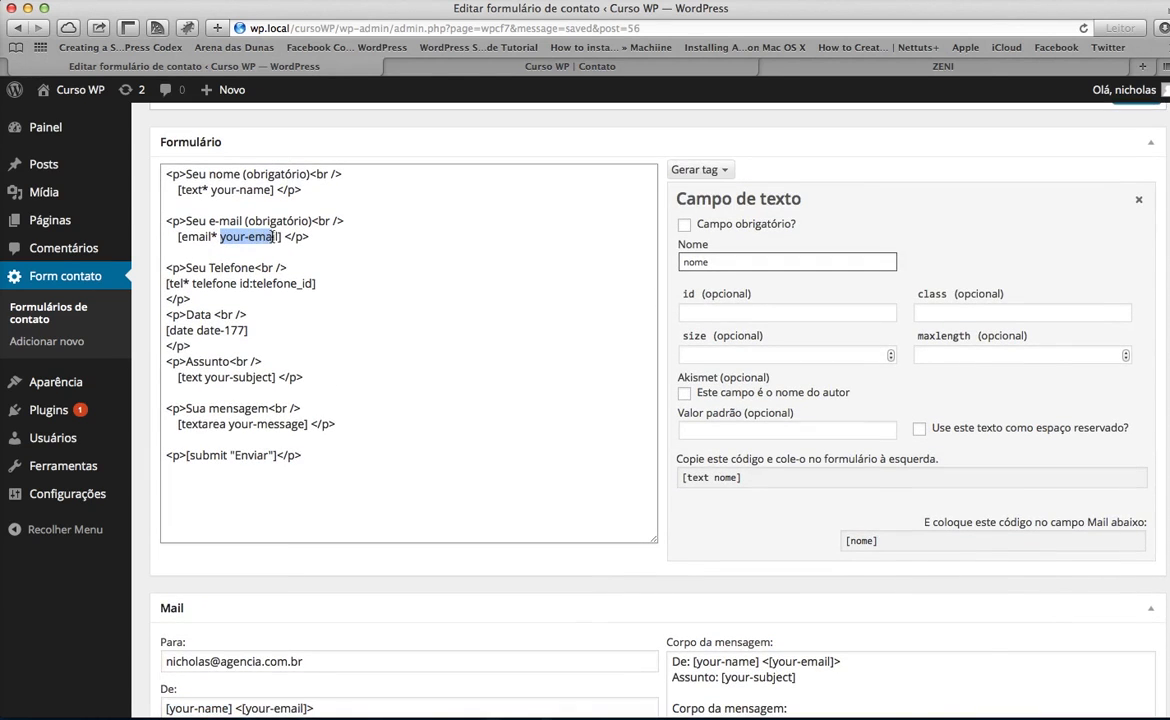
{"action": "scroll", "coordinate": [279, 237], "scroll_direction": "down", "scroll_amount": 10}
{"action": "scroll", "coordinate": [253, 303], "scroll_direction": "up", "scroll_amount": 4}
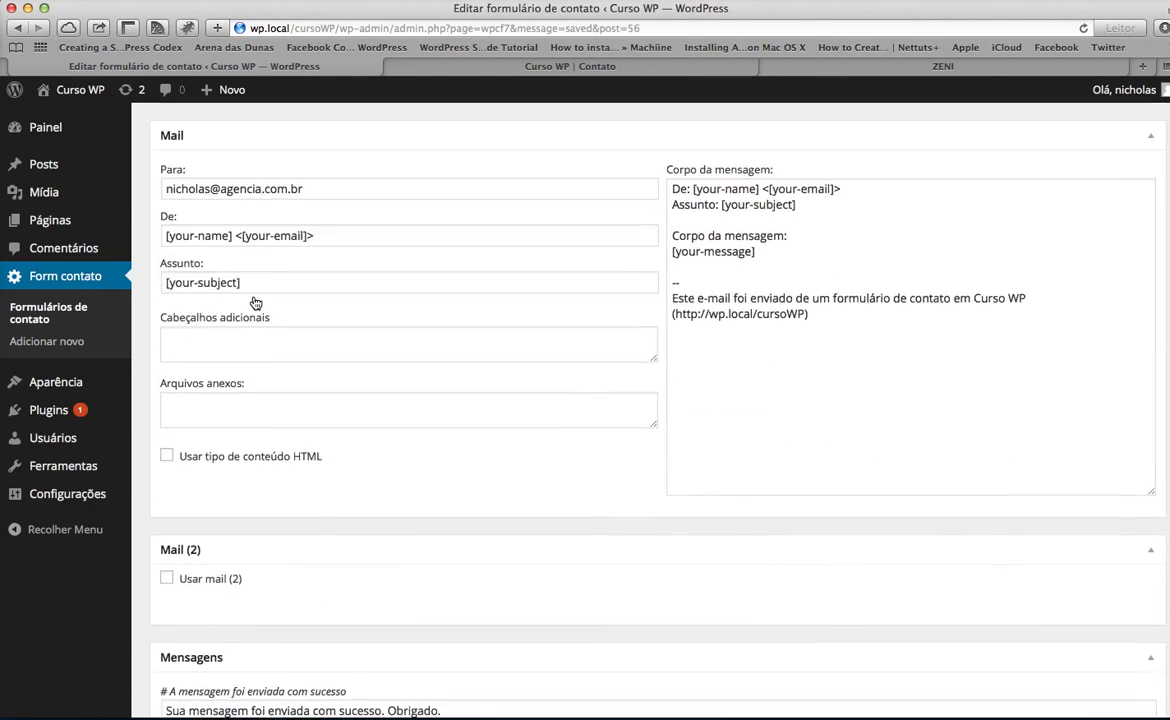
{"action": "scroll", "coordinate": [274, 361], "scroll_direction": "up", "scroll_amount": 5}
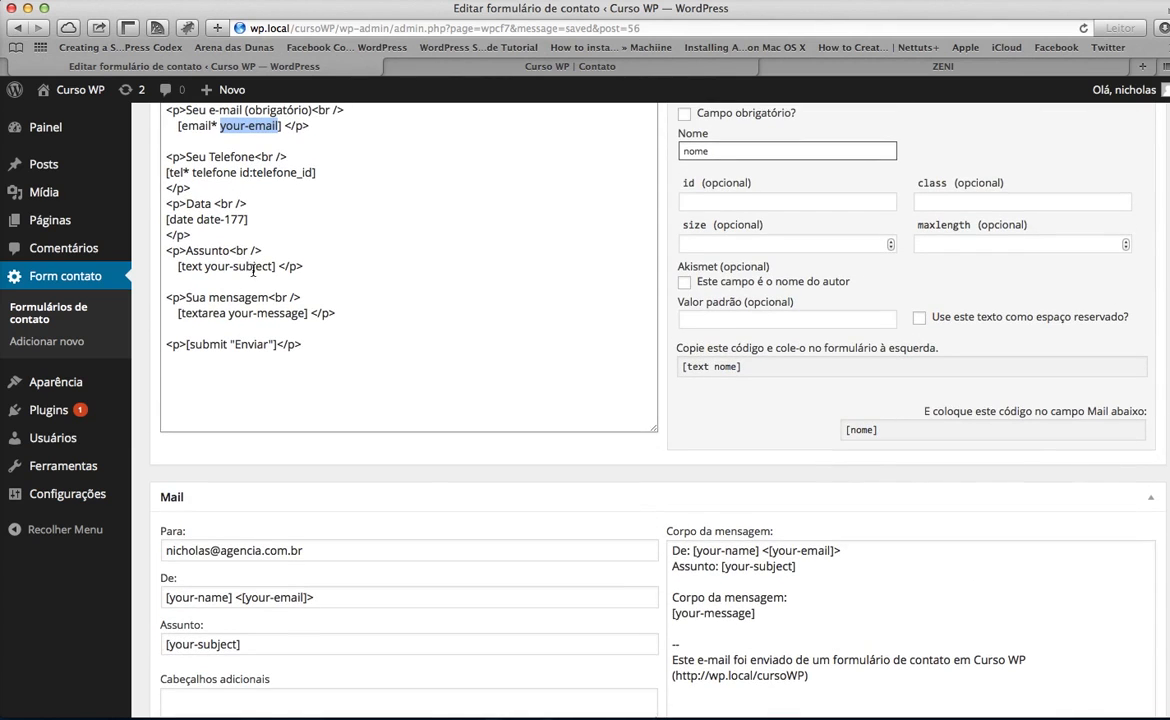
{"action": "scroll", "coordinate": [380, 290], "scroll_direction": "down", "scroll_amount": 5}
{"action": "scroll", "coordinate": [680, 299], "scroll_direction": "up", "scroll_amount": 2}
Examine the sender, subject and message lines in Corpo da mensagem and match [your-message] with the template's textarea field
{"action": "left_click_drag", "start_coordinate": [797, 349], "coordinate": [663, 332]}
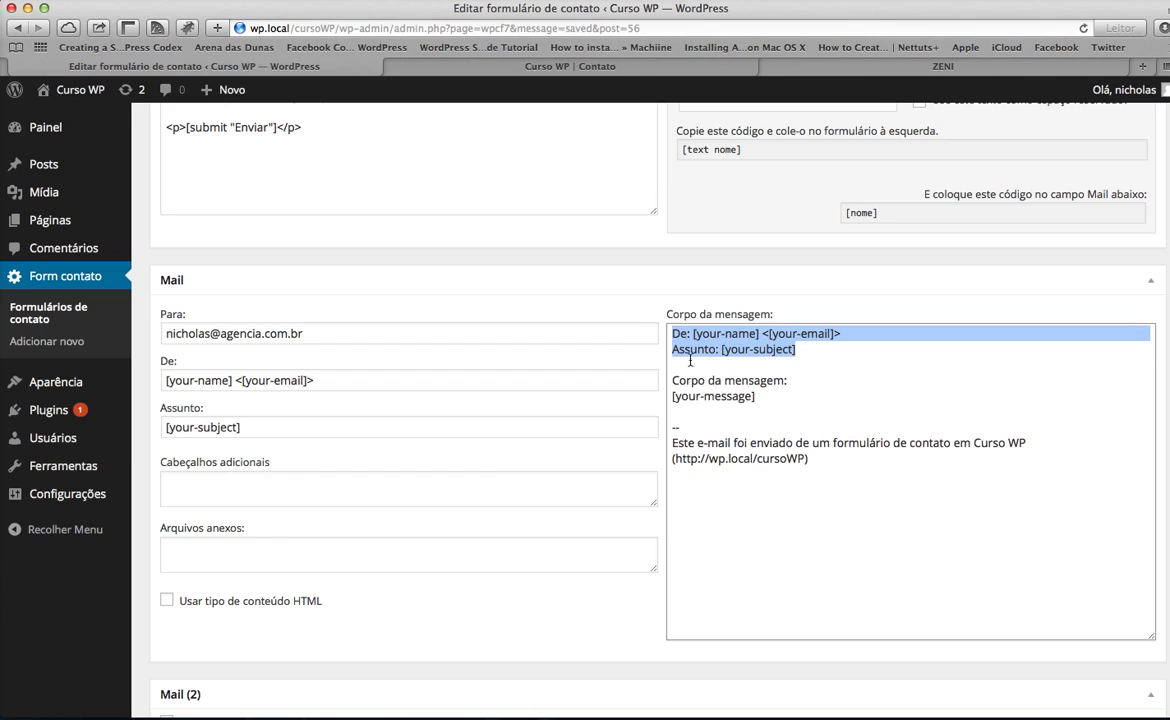
{"action": "left_click", "coordinate": [790, 382]}
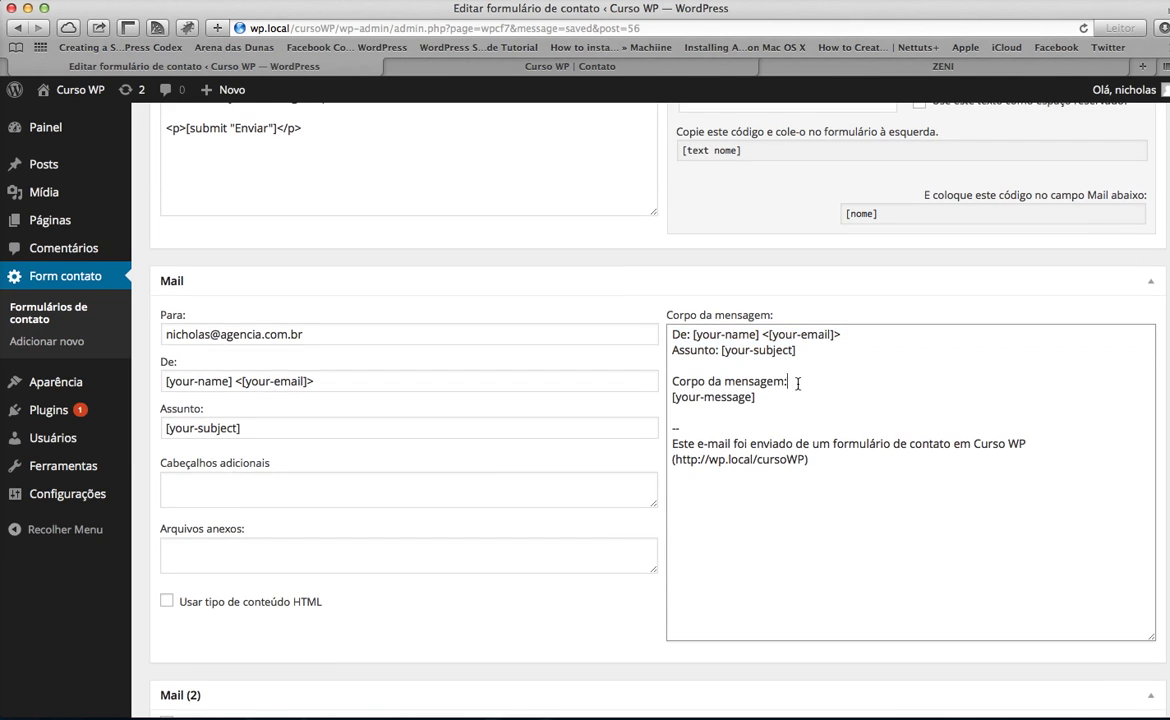
{"action": "left_click_drag", "start_coordinate": [790, 382], "coordinate": [669, 377]}
{"action": "left_click_drag", "start_coordinate": [757, 397], "coordinate": [600, 395]}
{"action": "scroll", "coordinate": [233, 302], "scroll_direction": "up", "scroll_amount": 5}
{"action": "left_click_drag", "start_coordinate": [305, 288], "coordinate": [228, 288]}
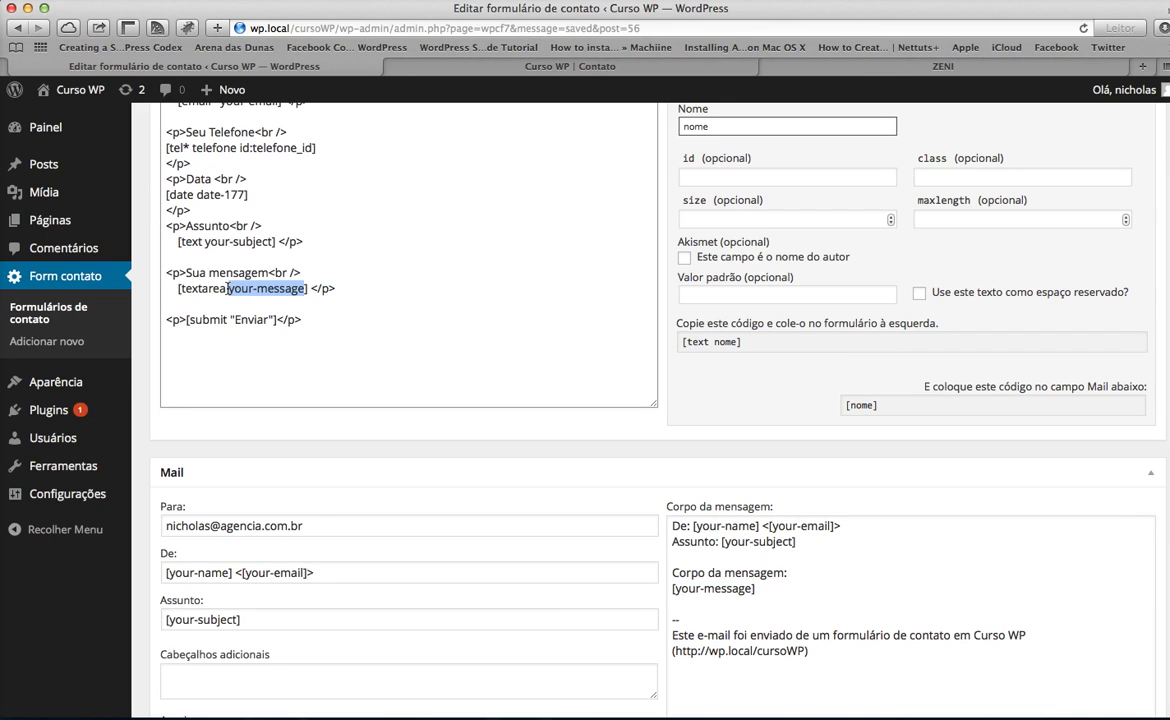
Add the line "Telefone: [telefone]" below the Assunto line in the Mail section's Corpo da mensagem
{"action": "left_click", "coordinate": [748, 556]}
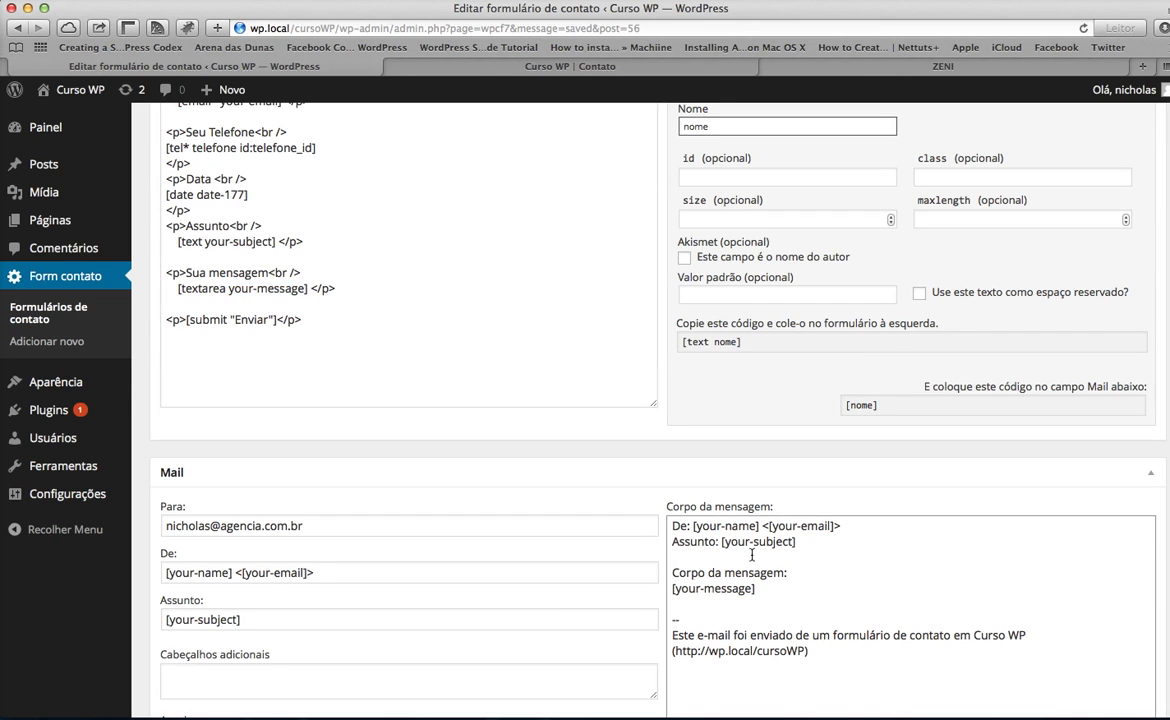
{"action": "type", "text": "T"}
{"action": "type", "text": "ele"}
{"action": "type", "text": "fone: "}
{"action": "type", "text": "[]"}
{"action": "type", "text": "telefone"}
{"action": "key", "text": "Return"}
Add the line "Data: [date-177]" below the Telefone line in the message body, followed by a blank line
{"action": "type", "text": "D"}
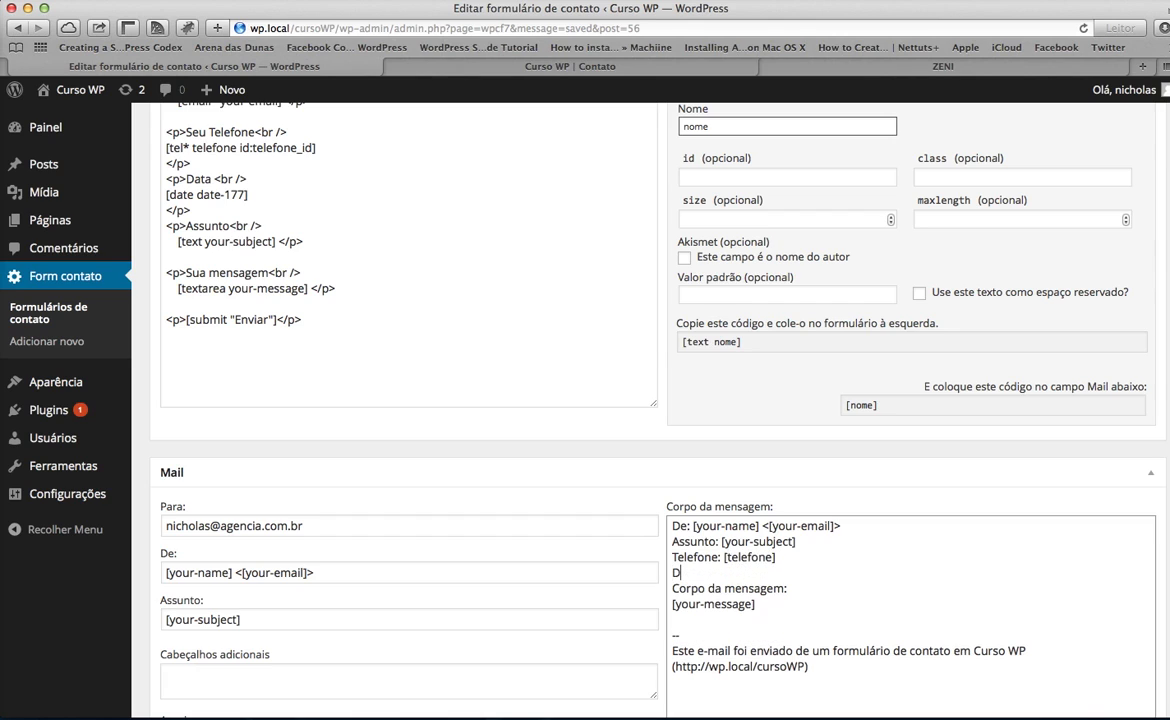
{"action": "type", "text": "ata: []"}
{"action": "type", "text": "date-17"}
{"action": "type", "text": "7"}
{"action": "key", "text": "Return"}
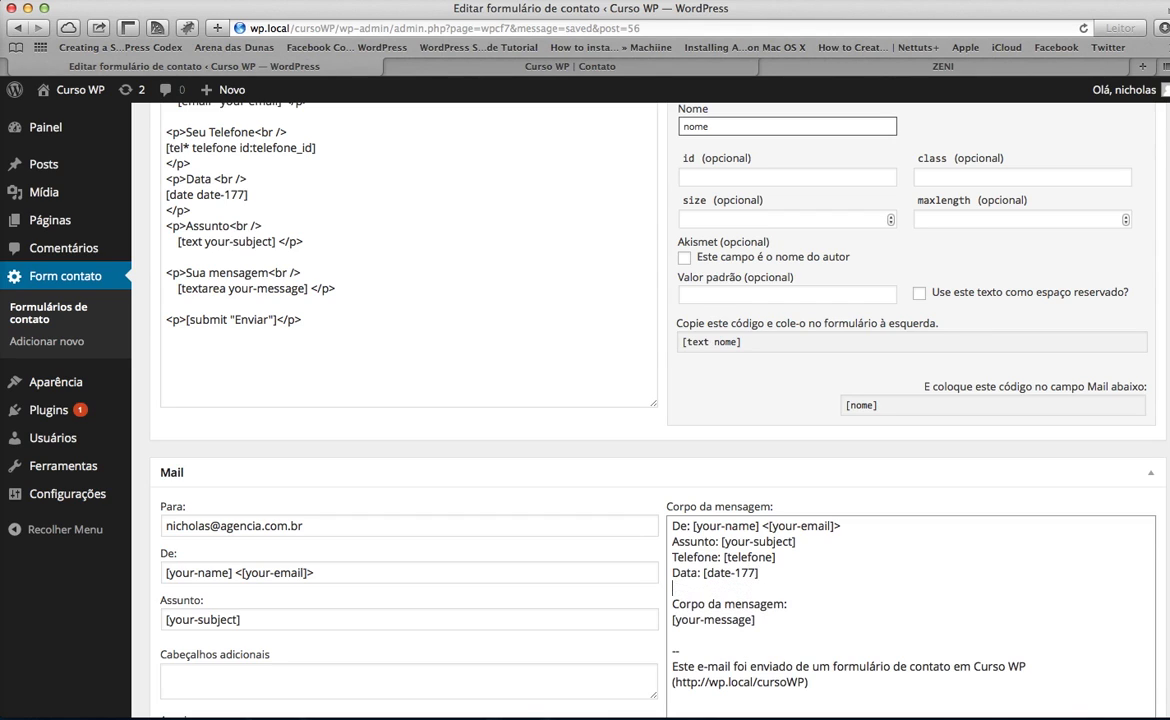
Review the header lines and the message section of the Mail section's Corpo da mensagem
{"action": "scroll", "coordinate": [797, 491], "scroll_direction": "down", "scroll_amount": 3}
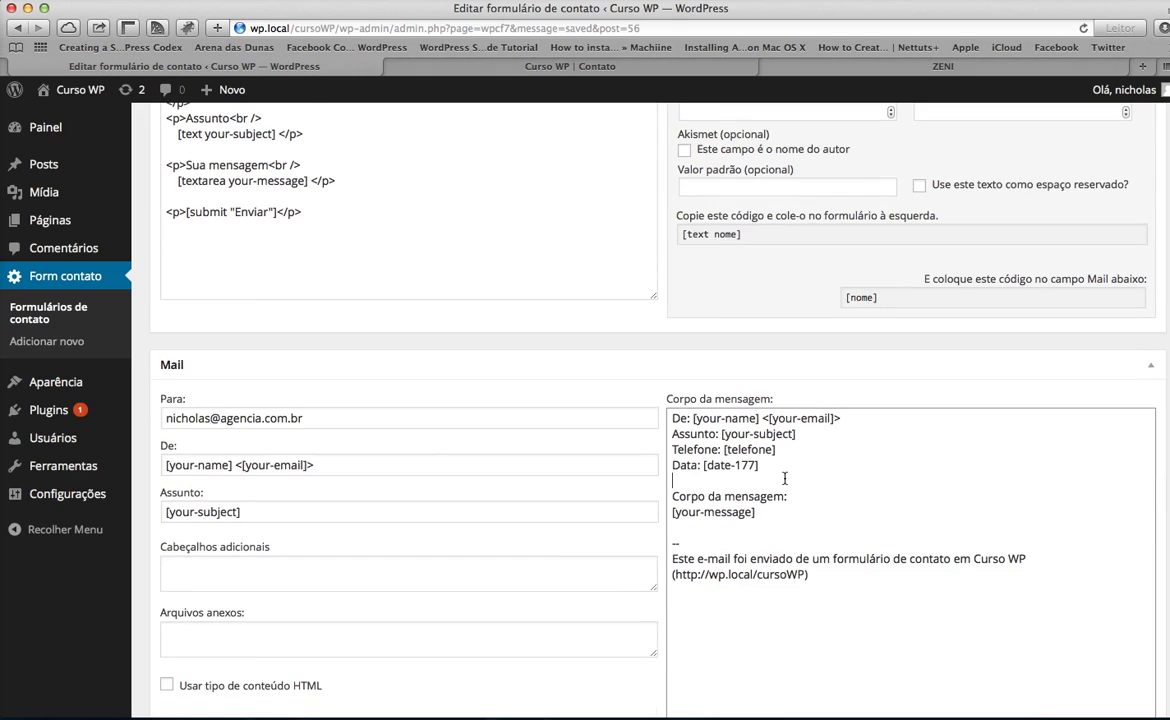
{"action": "left_click_drag", "start_coordinate": [759, 466], "coordinate": [647, 409]}
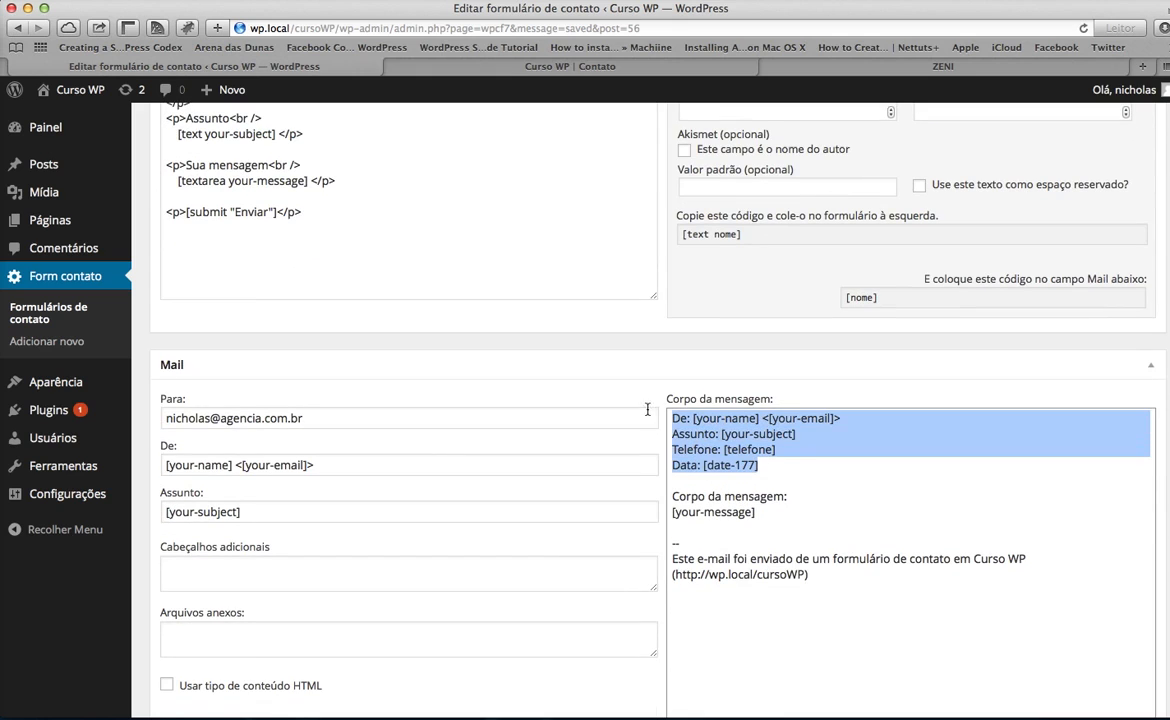
{"action": "left_click", "coordinate": [780, 455]}
{"action": "left_click_drag", "start_coordinate": [774, 464], "coordinate": [605, 375]}
{"action": "left_click_drag", "start_coordinate": [764, 525], "coordinate": [667, 485]}
{"action": "scroll", "coordinate": [797, 503], "scroll_direction": "down", "scroll_amount": 2}
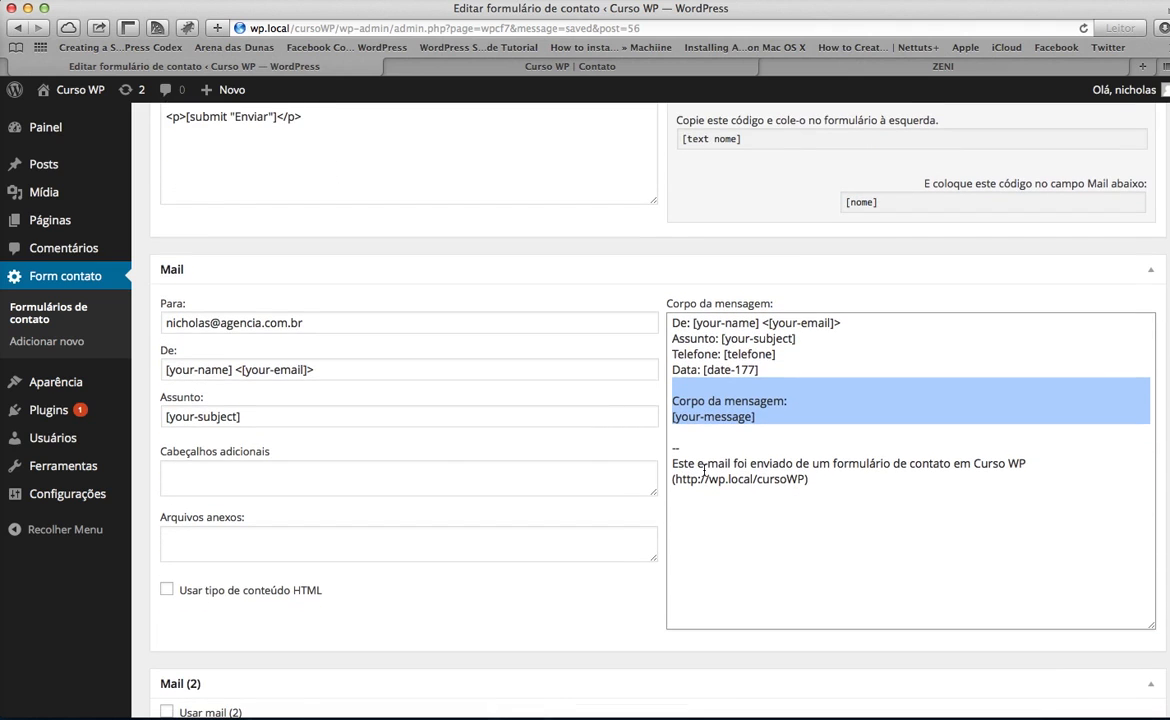
{"action": "left_click", "coordinate": [428, 445]}
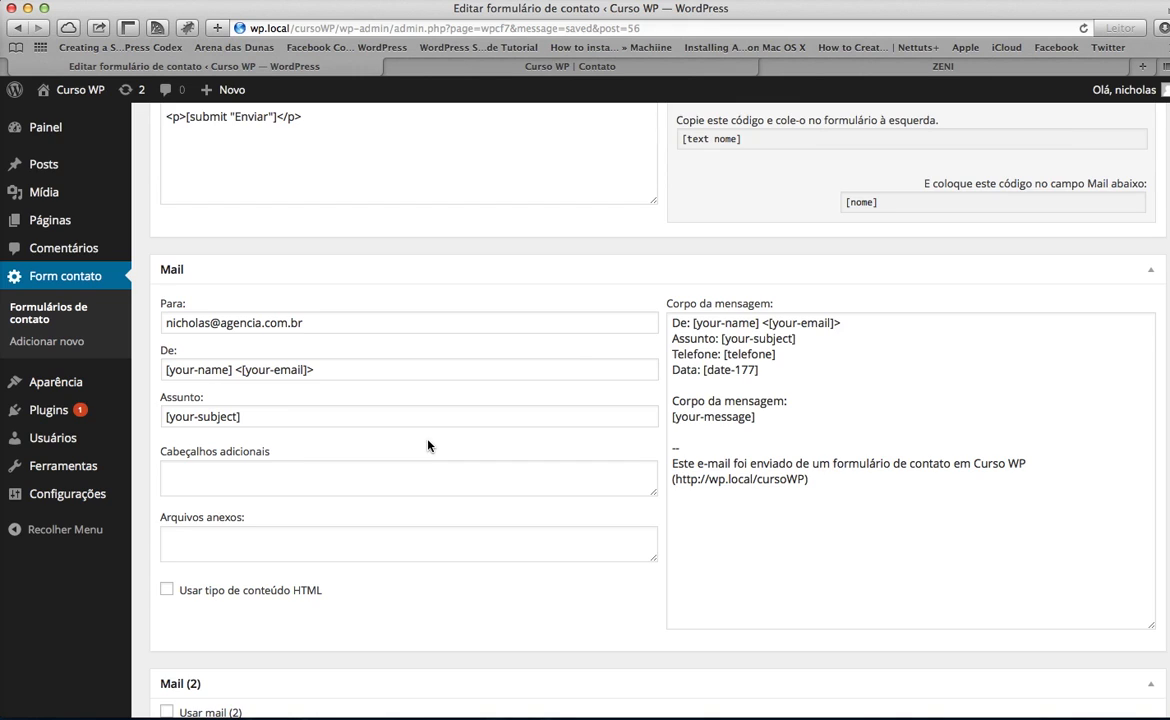
Enable the Usar mail (2) option and compare its fields with those of the main Mail section
{"action": "scroll", "coordinate": [428, 445], "scroll_direction": "up", "scroll_amount": 10}
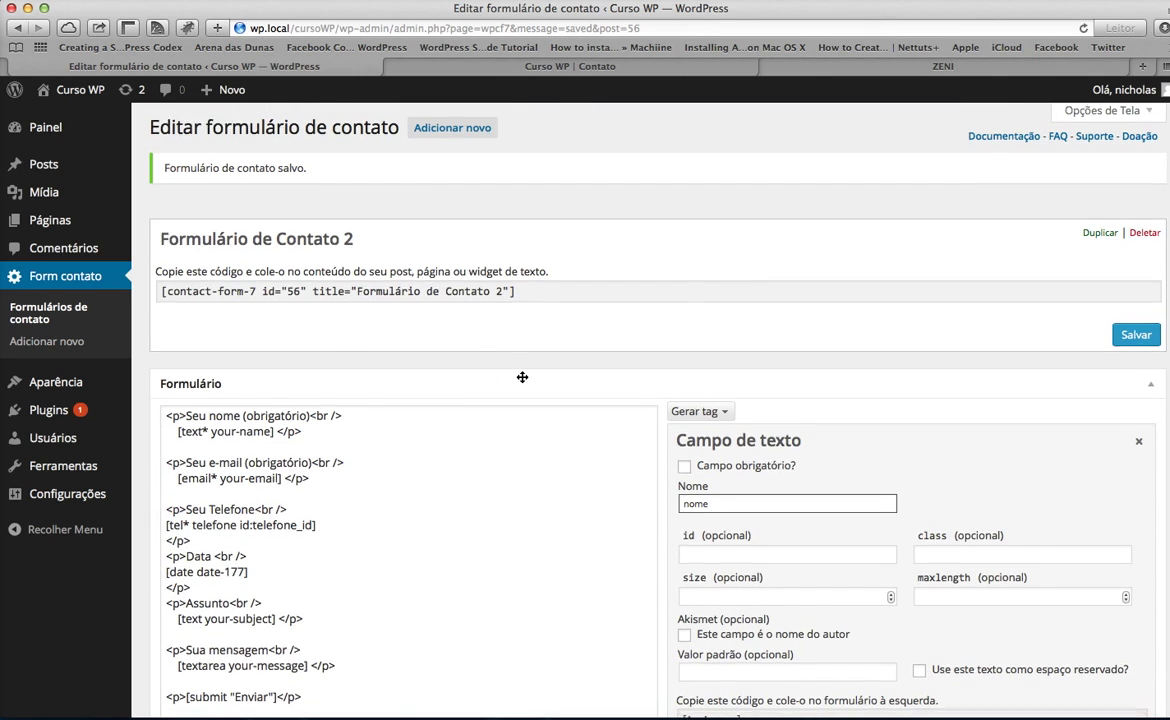
{"action": "scroll", "coordinate": [440, 390], "scroll_direction": "down", "scroll_amount": 15}
{"action": "scroll", "coordinate": [521, 378], "scroll_direction": "down", "scroll_amount": 6}
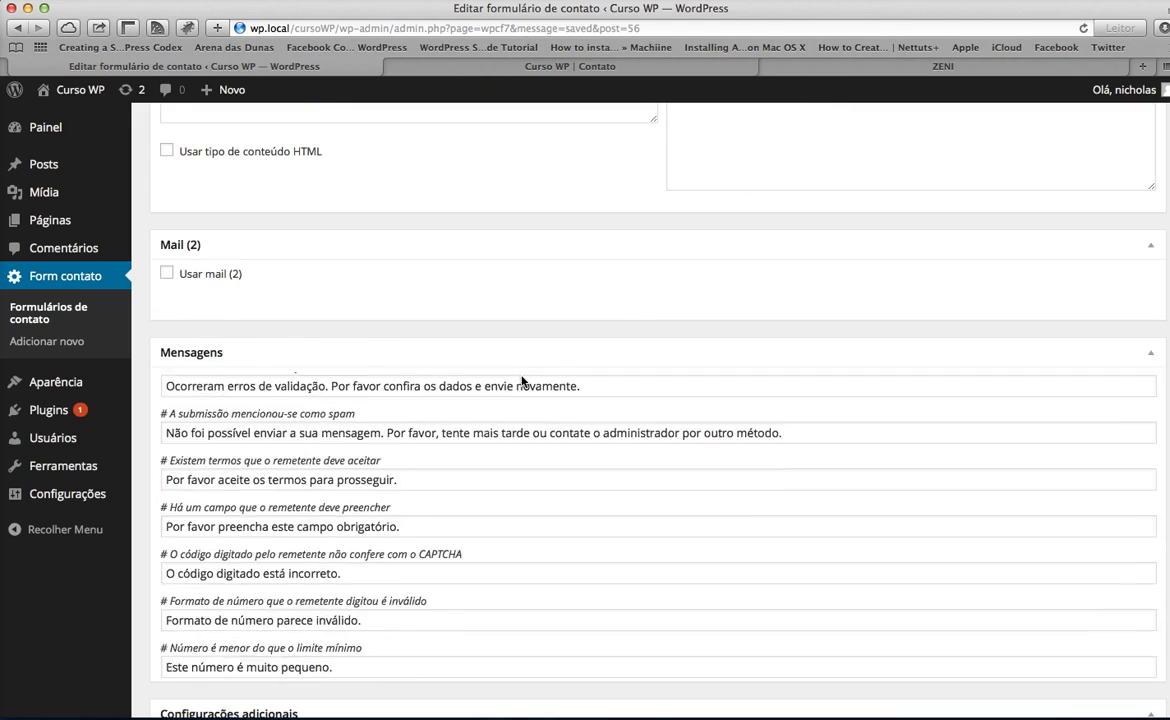
{"action": "scroll", "coordinate": [521, 380], "scroll_direction": "up", "scroll_amount": 4}
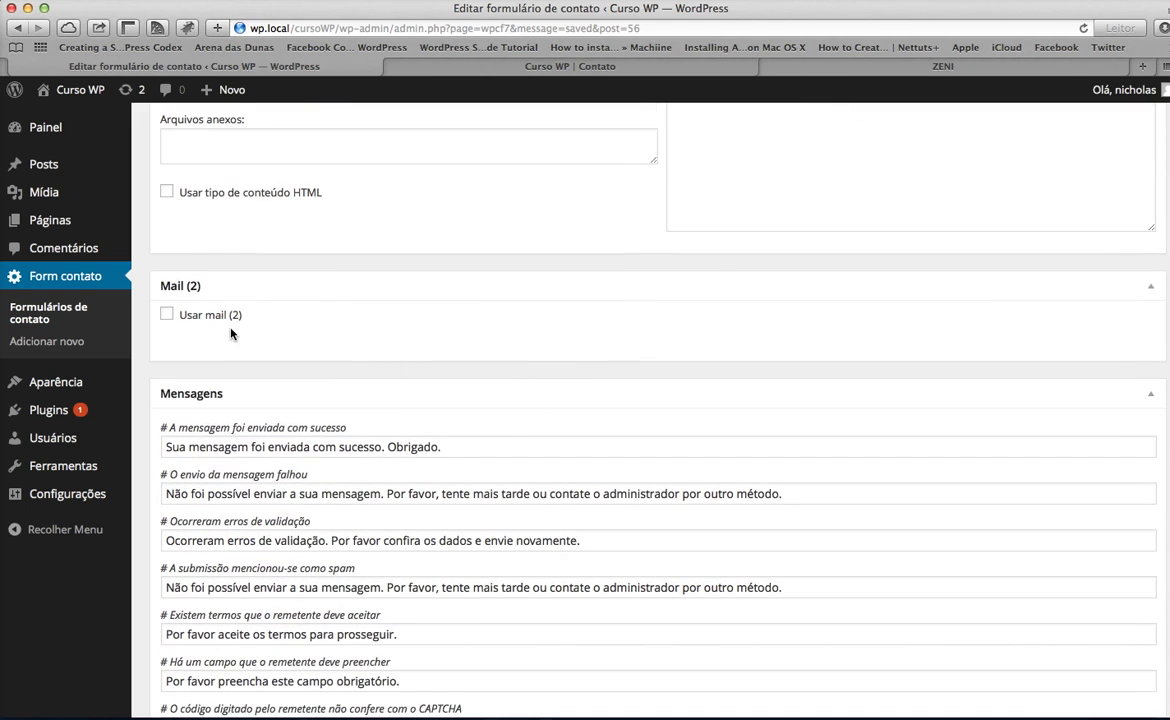
{"action": "left_click", "coordinate": [167, 315]}
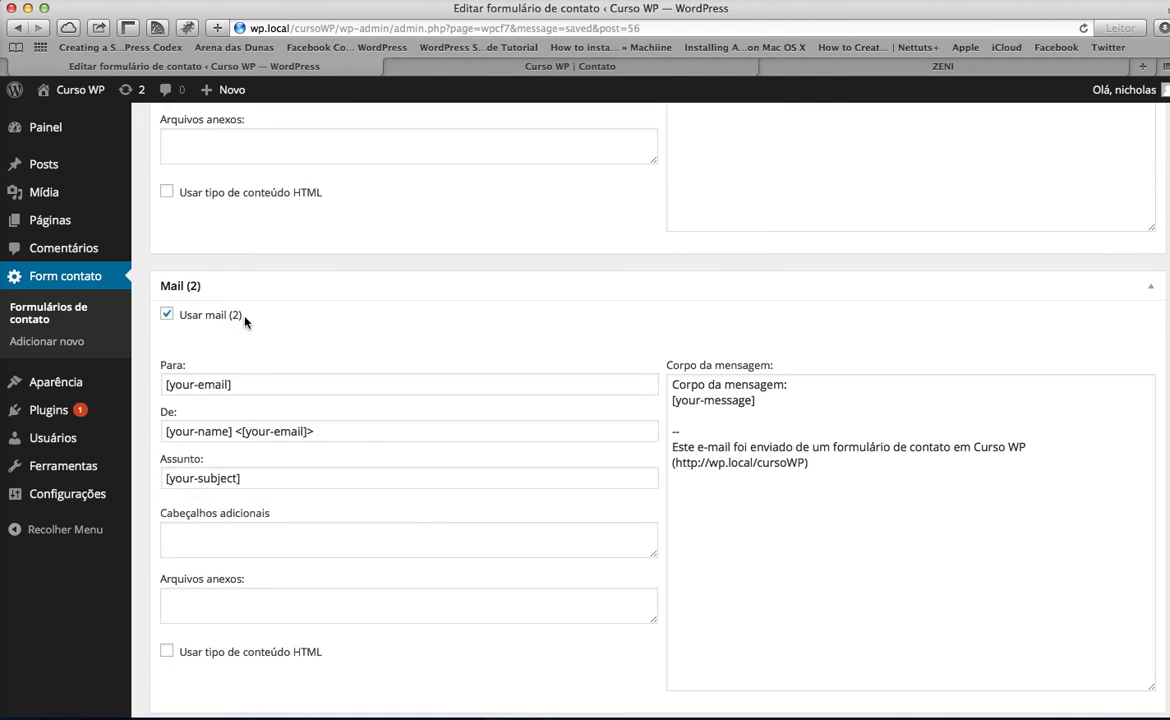
{"action": "scroll", "coordinate": [326, 405], "scroll_direction": "up", "scroll_amount": 5}
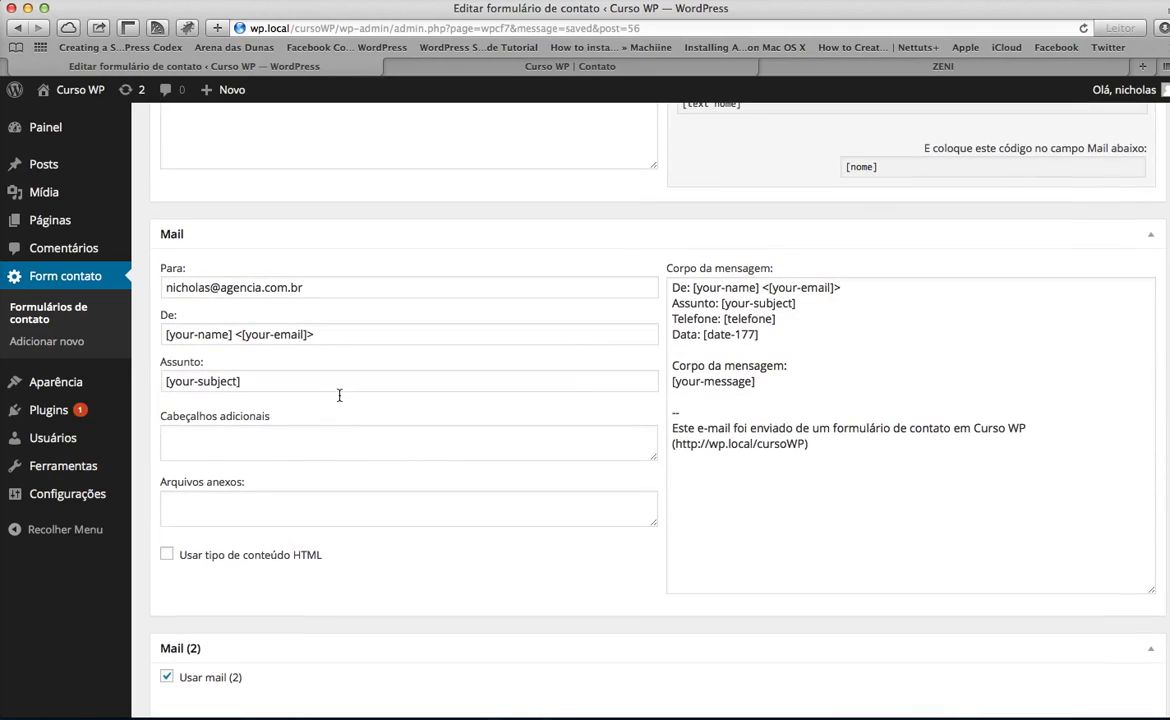
{"action": "scroll", "coordinate": [370, 315], "scroll_direction": "down", "scroll_amount": 5}
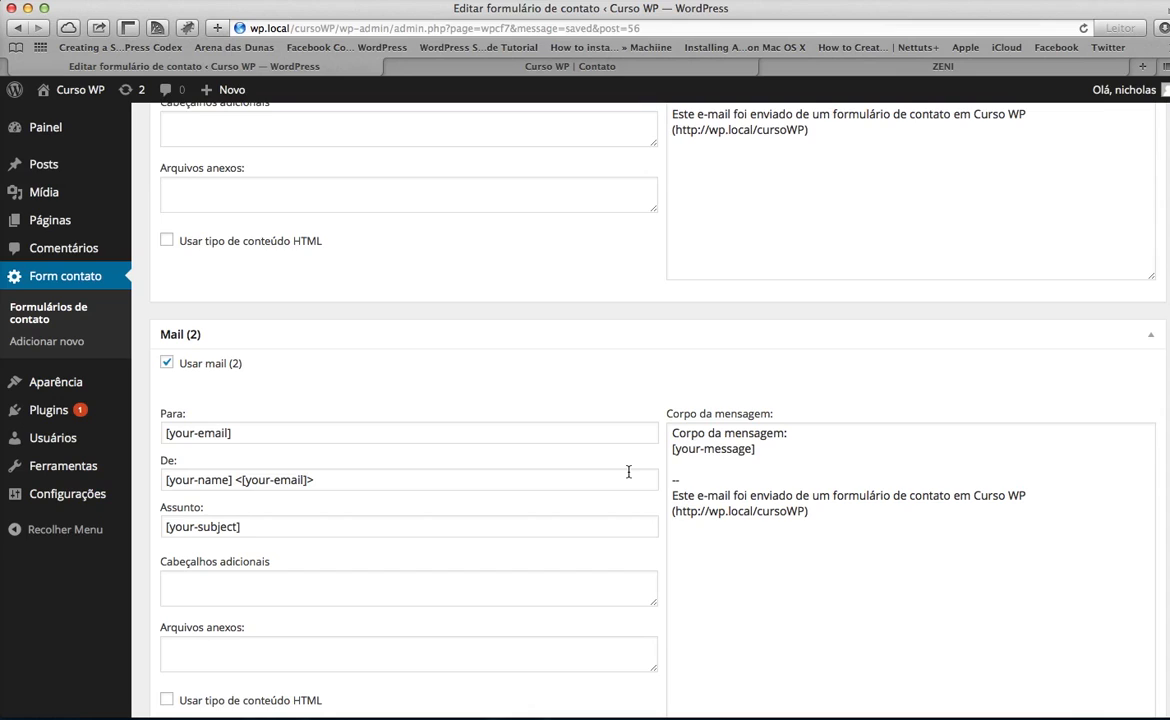
Check the Para field of Mail (2) against the main Mail section, and disable the Usar mail (2) option
{"action": "double_click", "coordinate": [200, 432]}
{"action": "triple_click", "coordinate": [200, 432]}
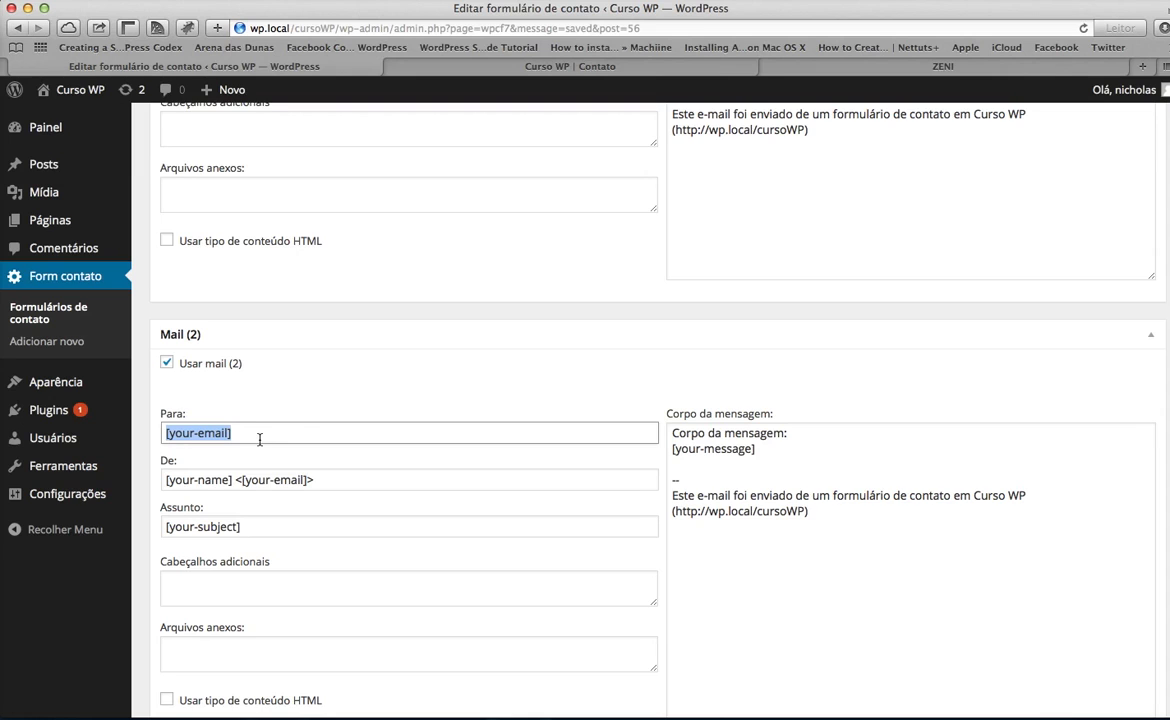
{"action": "scroll", "coordinate": [684, 461], "scroll_direction": "down", "scroll_amount": 5}
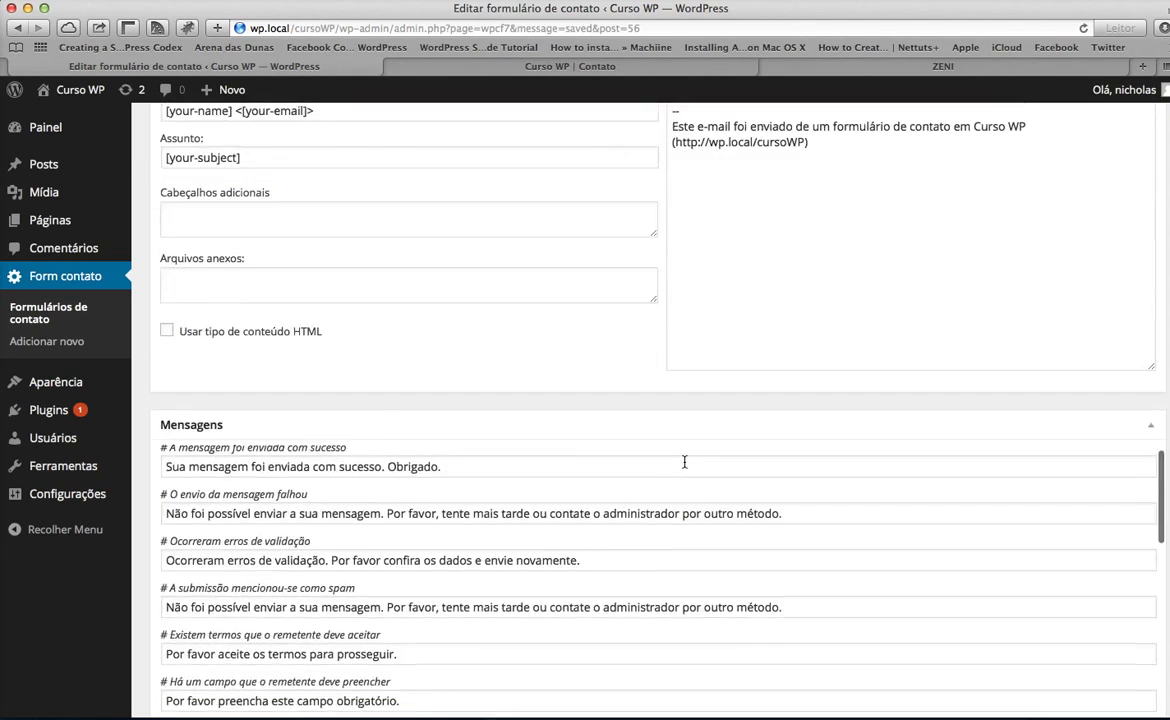
{"action": "scroll", "coordinate": [684, 461], "scroll_direction": "up", "scroll_amount": 4}
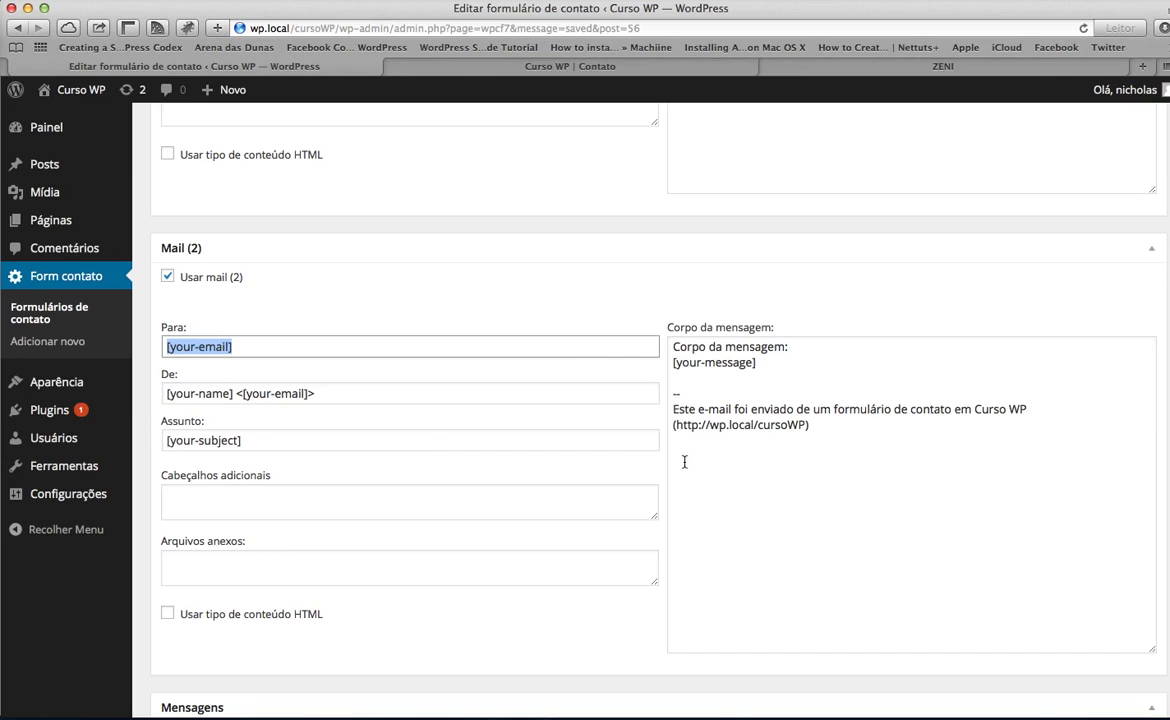
{"action": "scroll", "coordinate": [684, 461], "scroll_direction": "up", "scroll_amount": 6}
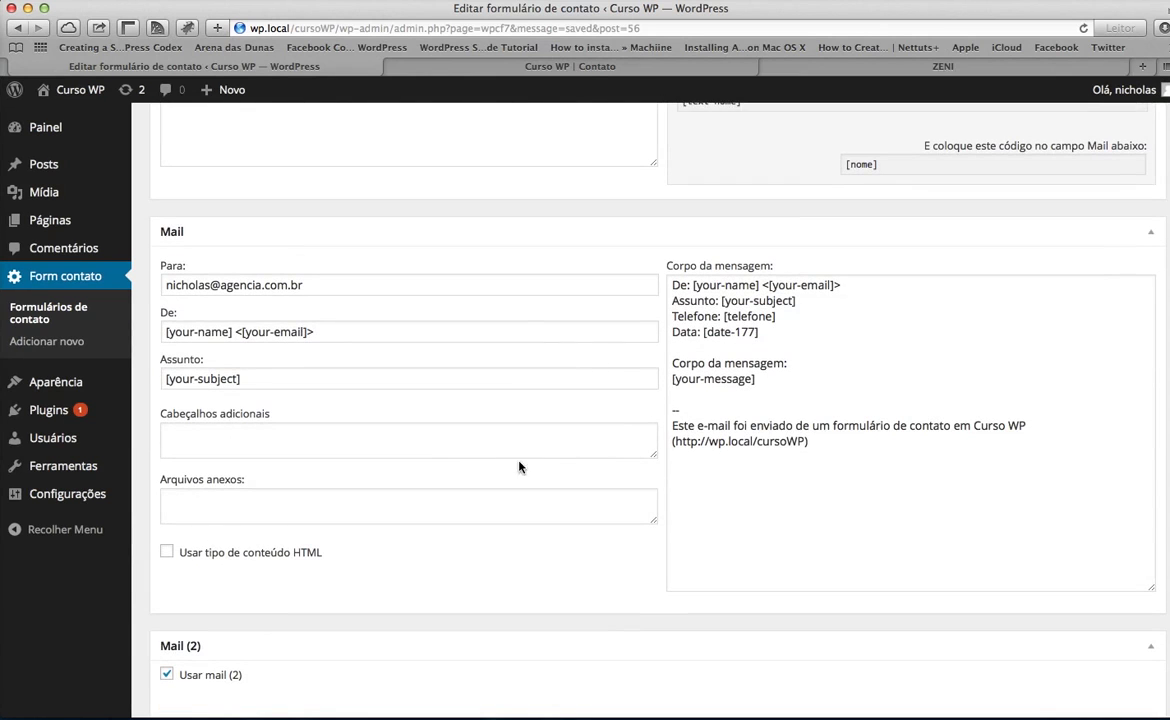
{"action": "scroll", "coordinate": [486, 402], "scroll_direction": "down", "scroll_amount": 5}
{"action": "scroll", "coordinate": [484, 403], "scroll_direction": "up", "scroll_amount": 2}
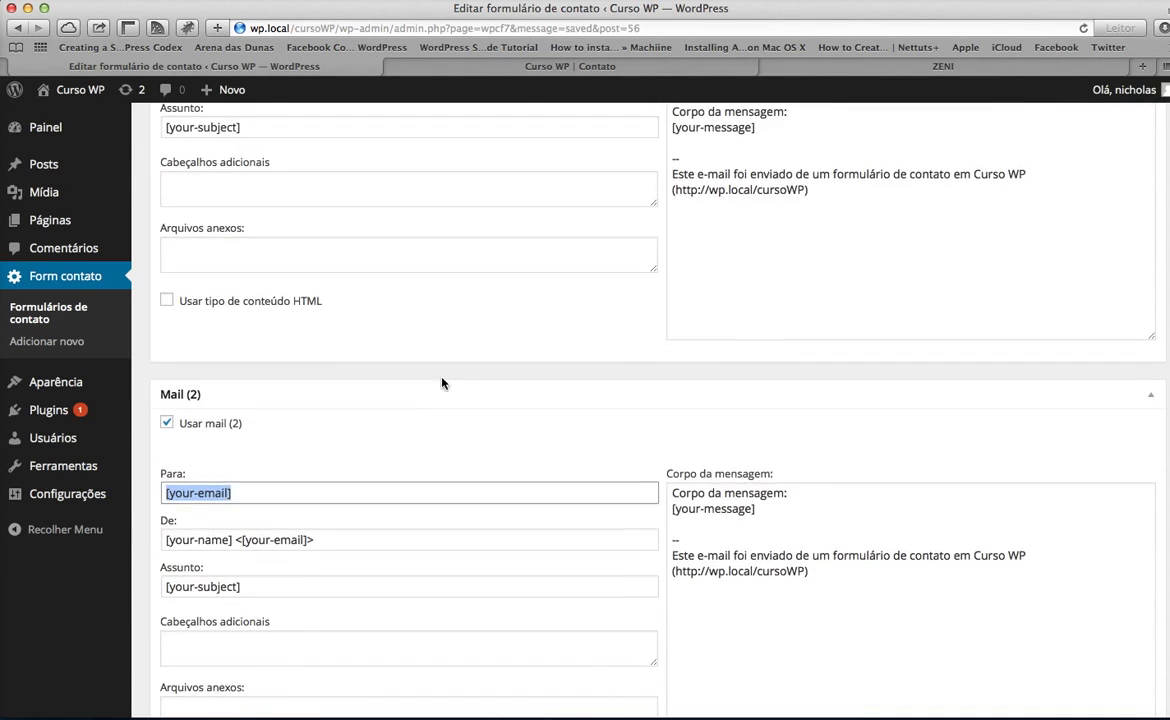
{"action": "scroll", "coordinate": [397, 454], "scroll_direction": "down", "scroll_amount": 4}
{"action": "scroll", "coordinate": [397, 454], "scroll_direction": "up", "scroll_amount": 2}
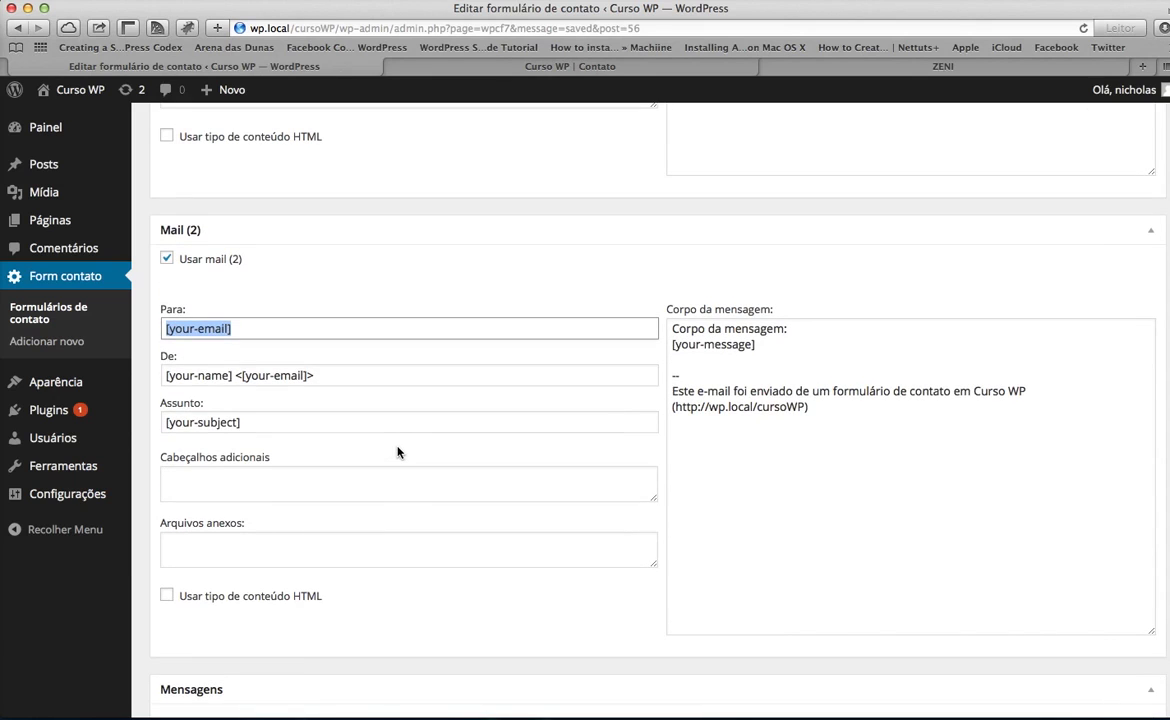
{"action": "left_click", "coordinate": [166, 258]}
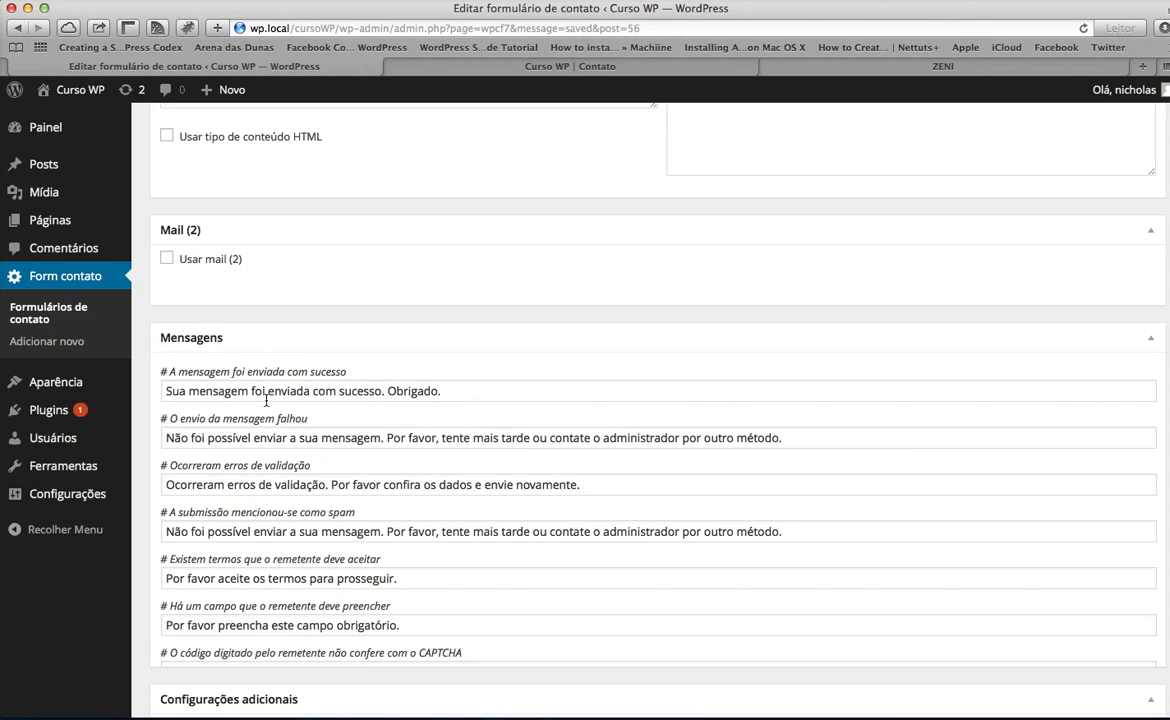
Review the Mensagens section's texts for successful sending, failed sending, validation errors, invalid field formats and file uploads
{"action": "scroll", "coordinate": [266, 401], "scroll_direction": "down", "scroll_amount": 3}
{"action": "scroll", "coordinate": [300, 400], "scroll_direction": "up", "scroll_amount": 4}
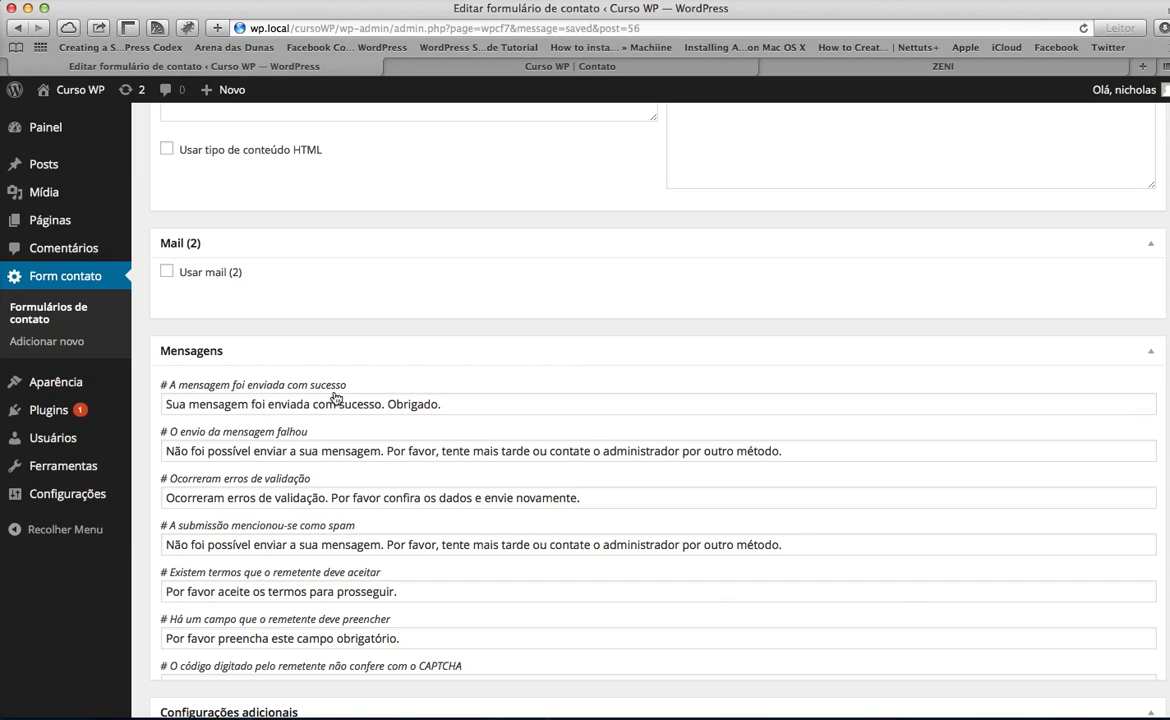
{"action": "left_click_drag", "start_coordinate": [483, 400], "coordinate": [155, 366]}
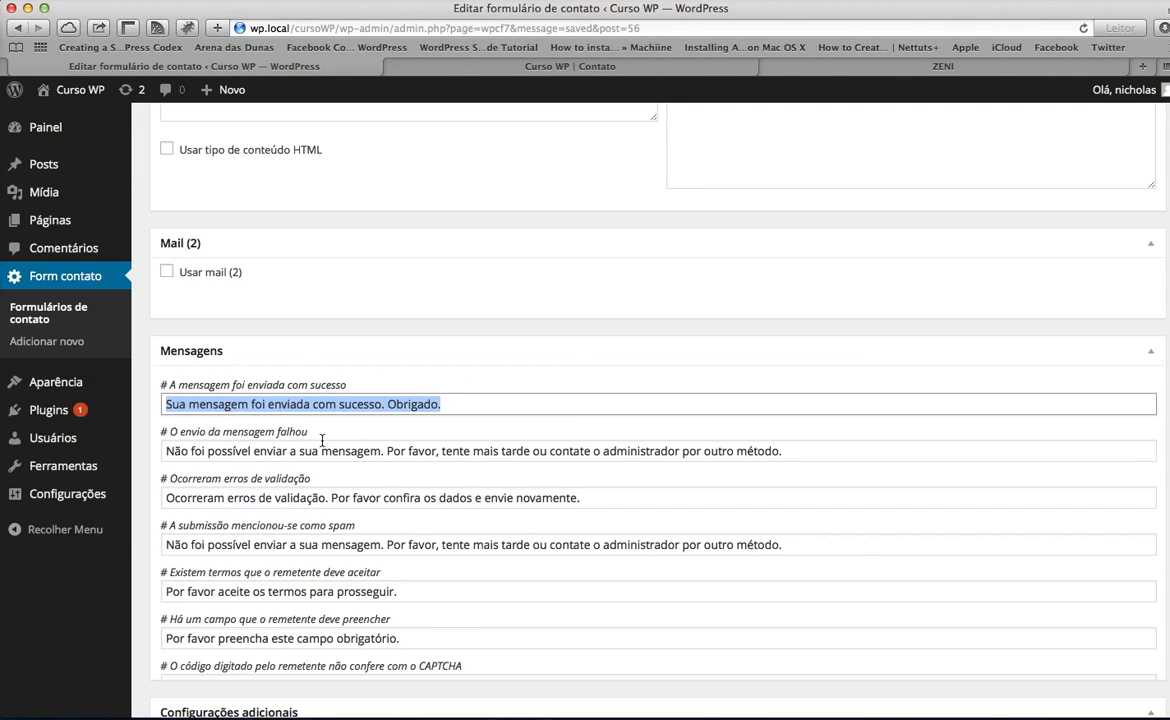
{"action": "left_click", "coordinate": [306, 403]}
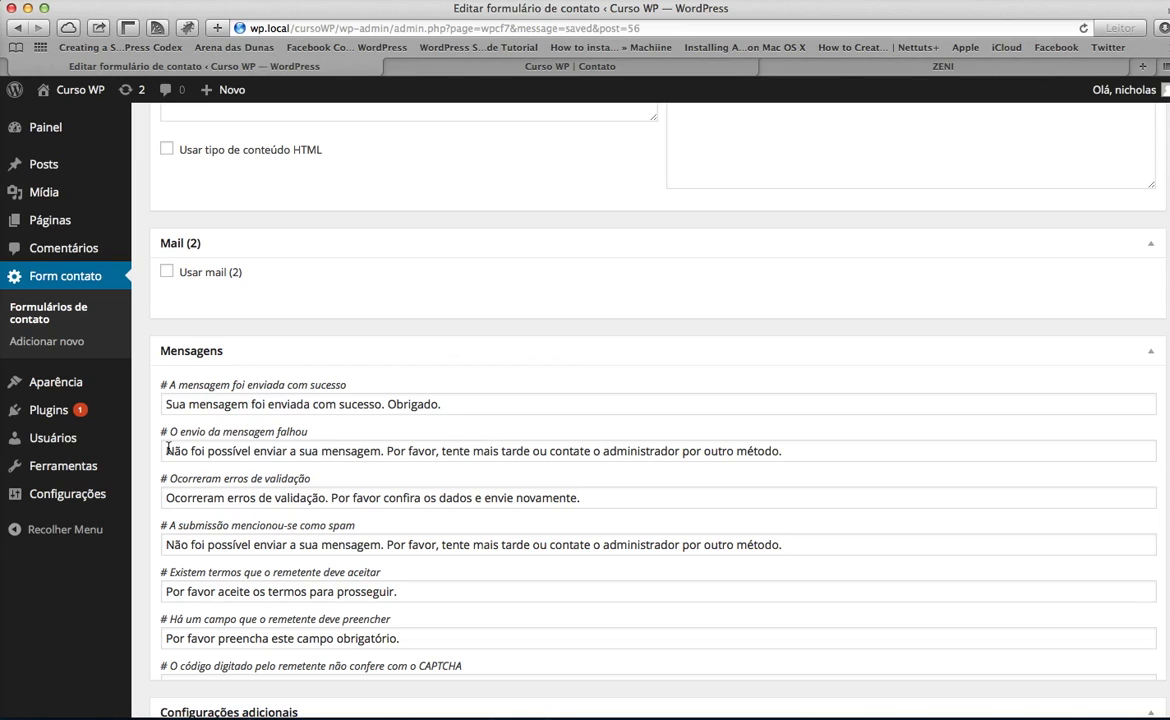
{"action": "left_click_drag", "start_coordinate": [163, 451], "coordinate": [797, 457]}
{"action": "scroll", "coordinate": [743, 471], "scroll_direction": "down", "scroll_amount": 5}
{"action": "scroll", "coordinate": [743, 471], "scroll_direction": "down", "scroll_amount": 3}
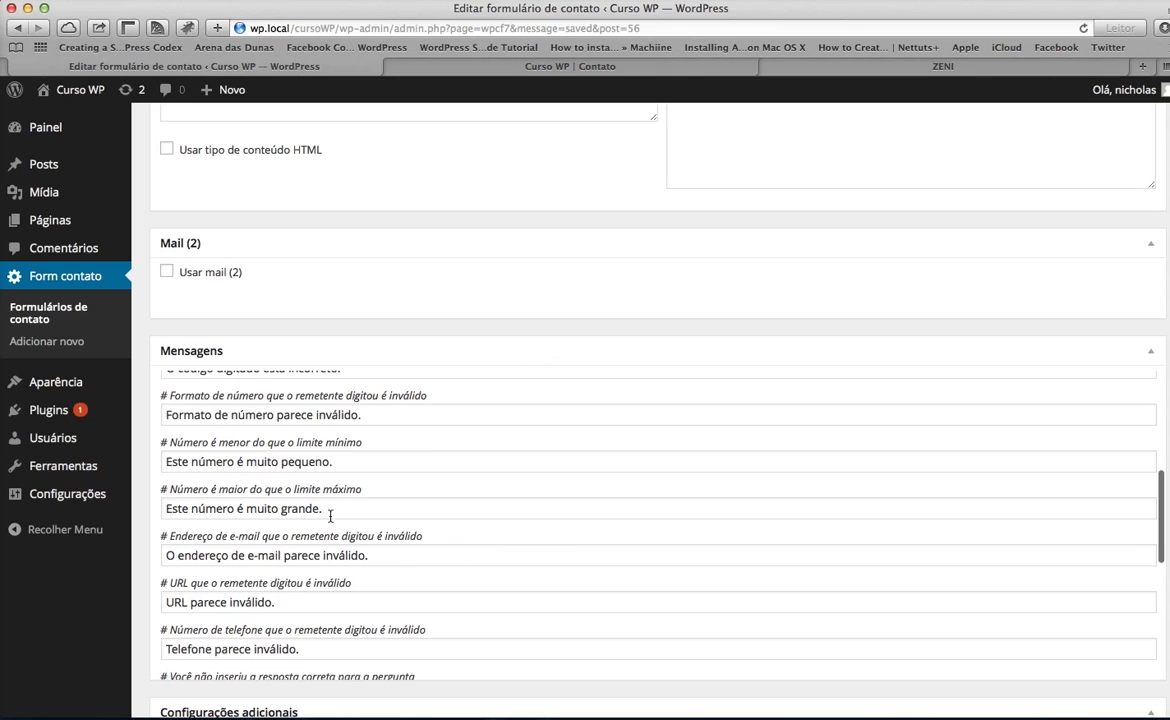
{"action": "scroll", "coordinate": [300, 472], "scroll_direction": "down", "scroll_amount": 5}
{"action": "scroll", "coordinate": [333, 517], "scroll_direction": "down", "scroll_amount": 8}
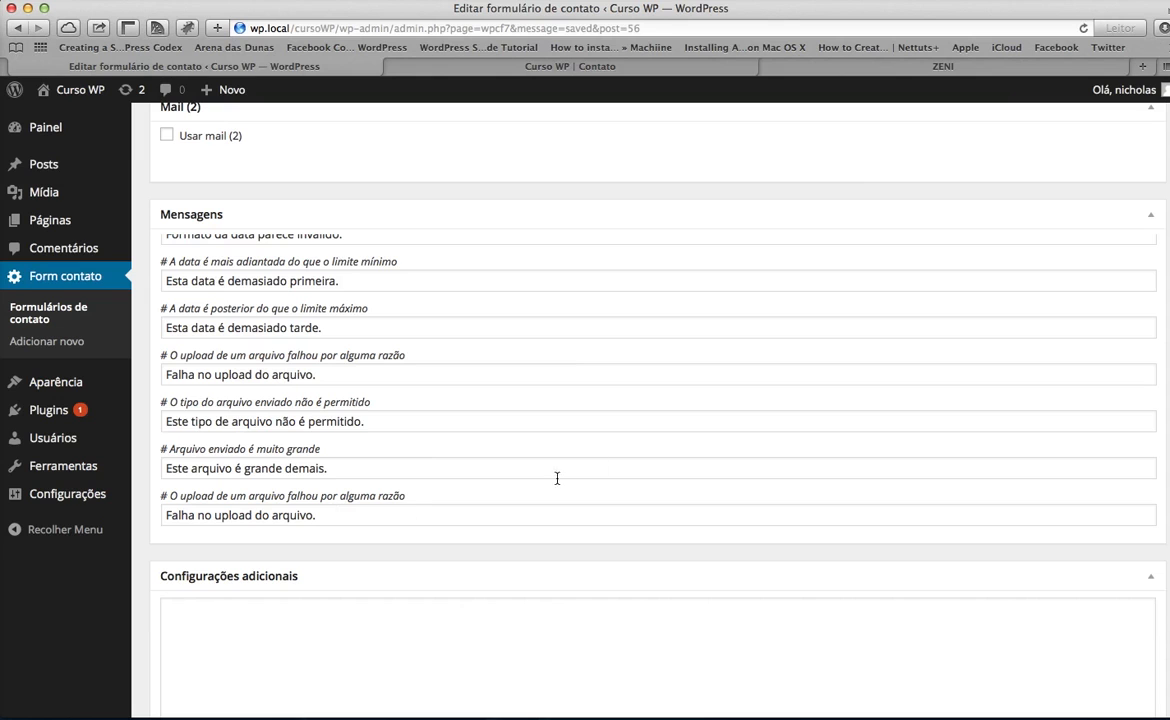
{"action": "scroll", "coordinate": [501, 423], "scroll_direction": "up", "scroll_amount": 15}
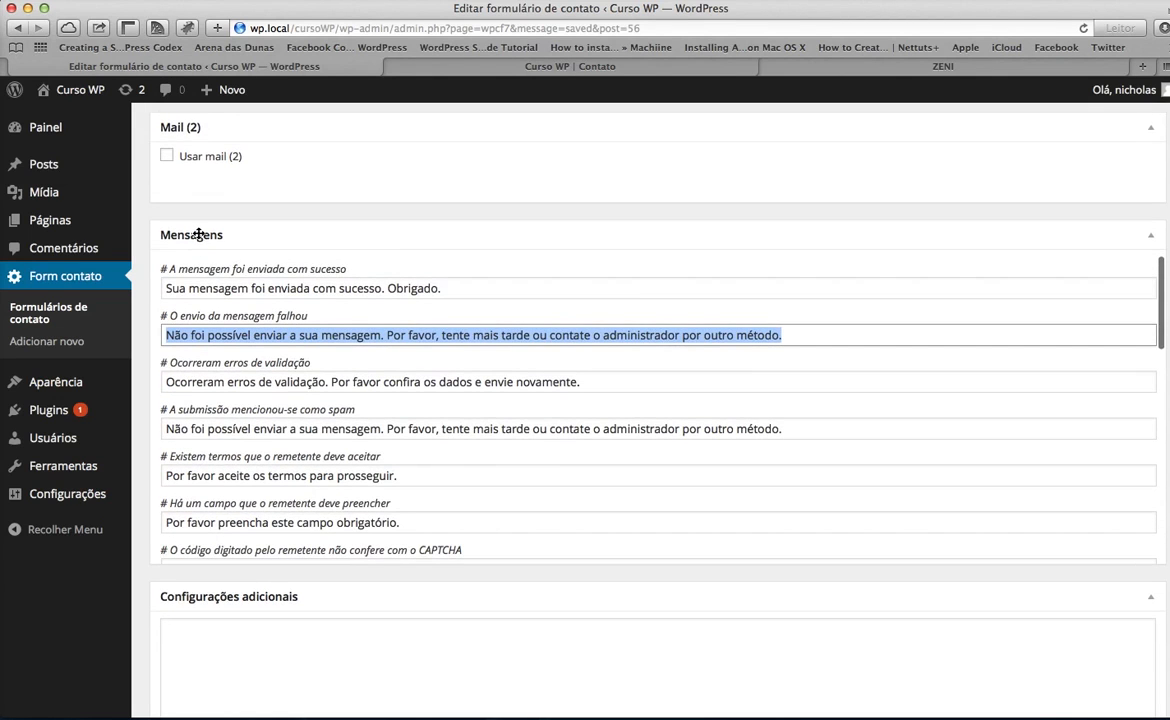
Review the field tags in the Formulário template of Formulário de Contato 2 and the corresponding tags in the Mail section
{"action": "scroll", "coordinate": [517, 331], "scroll_direction": "up", "scroll_amount": 8}
{"action": "scroll", "coordinate": [519, 407], "scroll_direction": "up", "scroll_amount": 15}
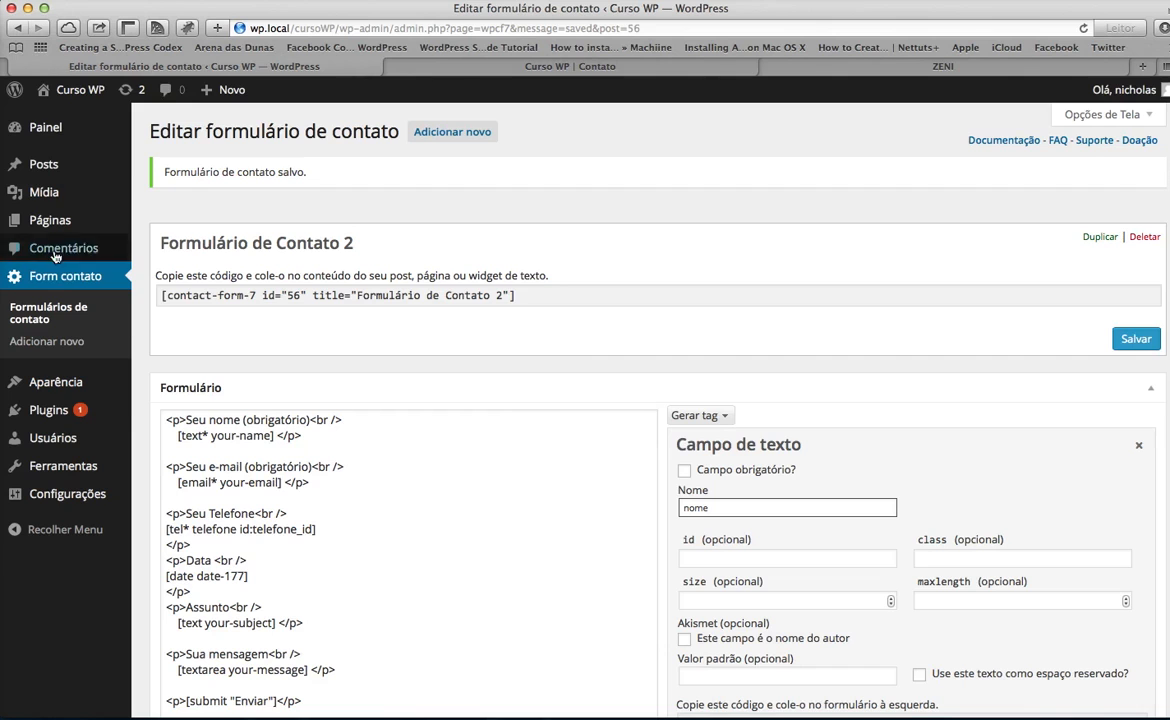
{"action": "scroll", "coordinate": [187, 416], "scroll_direction": "down", "scroll_amount": 2}
{"action": "left_click_drag", "start_coordinate": [300, 569], "coordinate": [174, 351]}
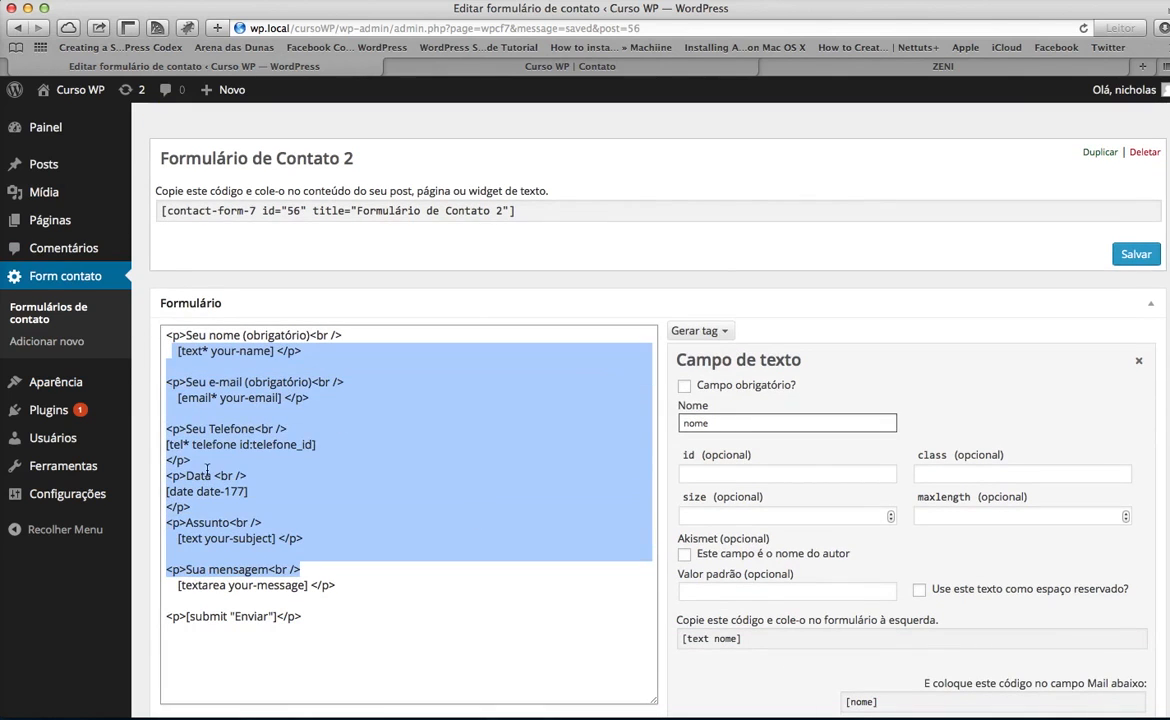
{"action": "scroll", "coordinate": [495, 475], "scroll_direction": "down", "scroll_amount": 1}
{"action": "scroll", "coordinate": [495, 475], "scroll_direction": "down", "scroll_amount": 5}
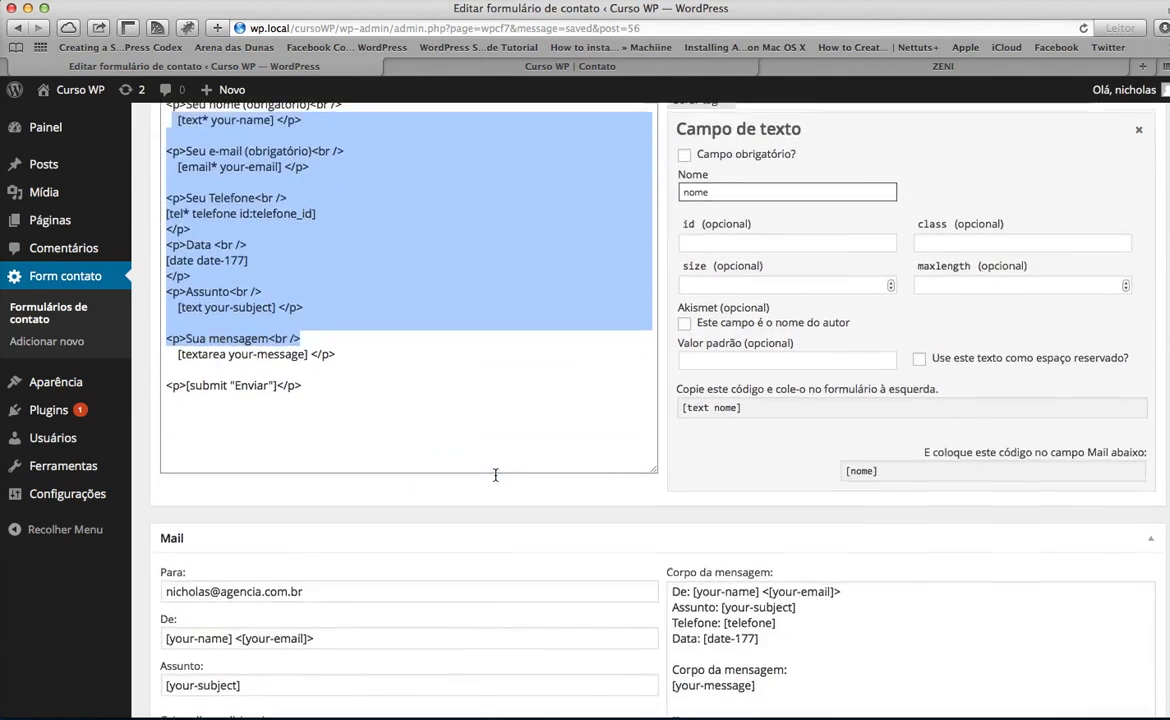
{"action": "scroll", "coordinate": [495, 475], "scroll_direction": "up", "scroll_amount": 7}
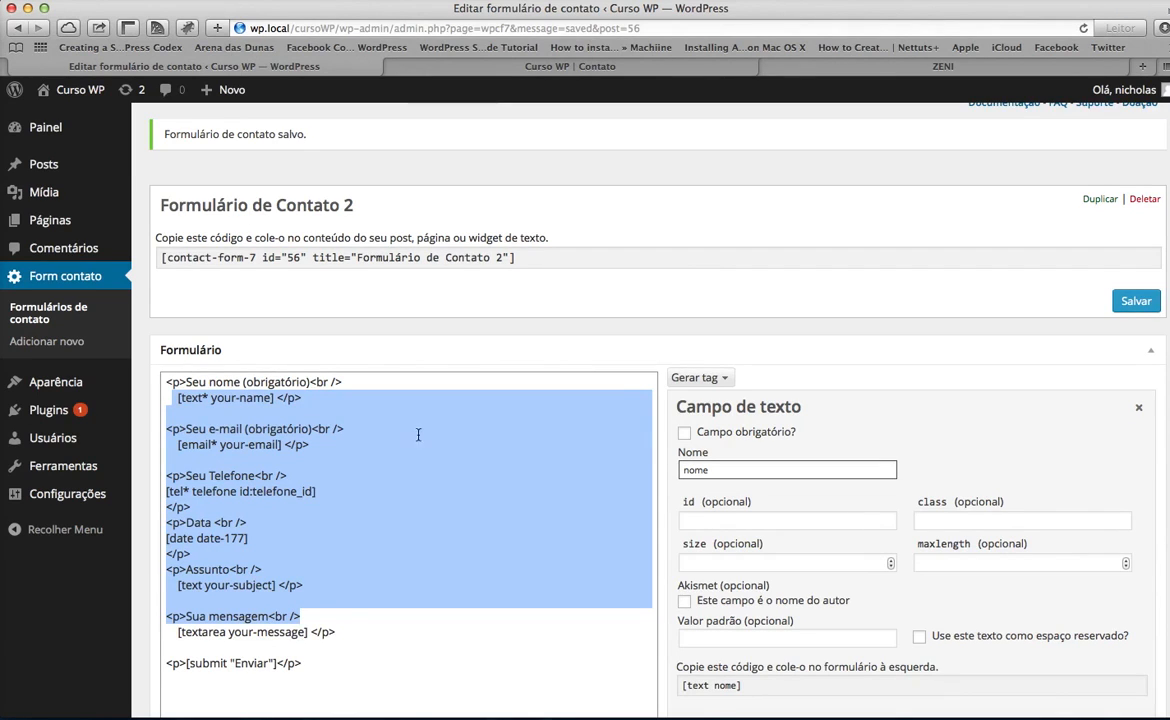
{"action": "left_click", "coordinate": [297, 334]}
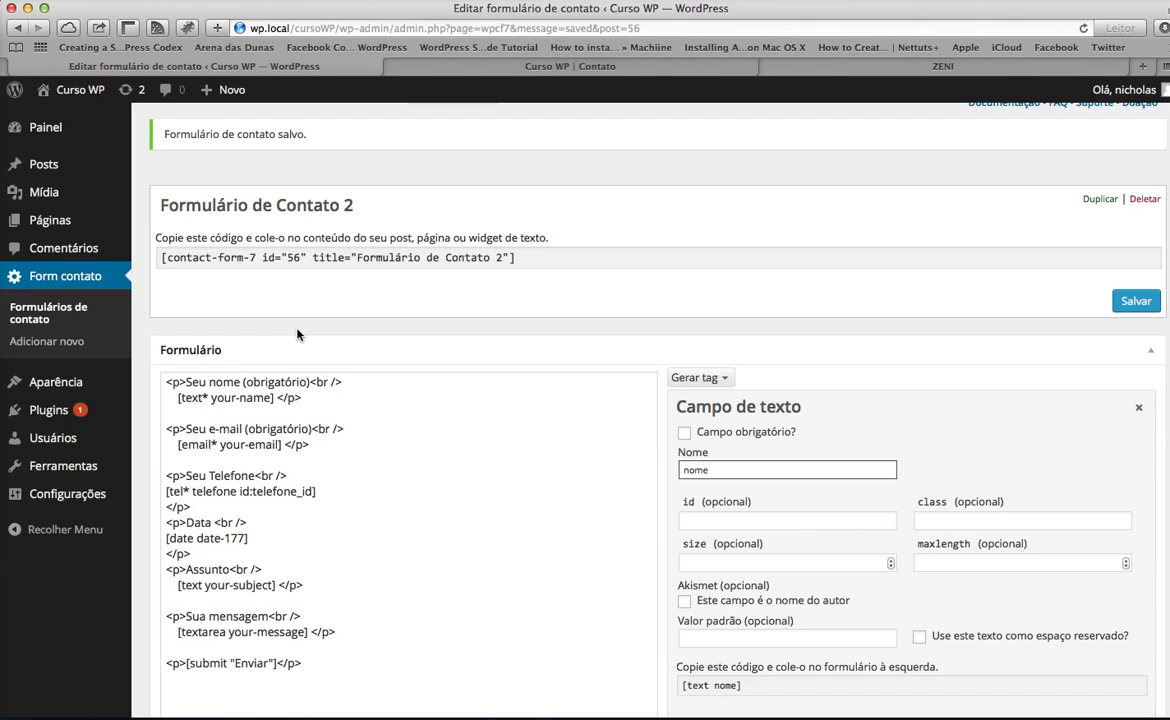